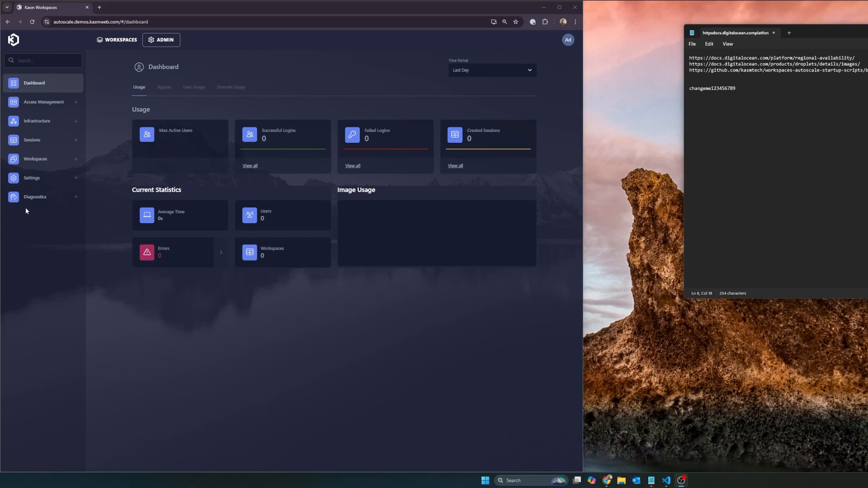
Open the default deployment zone for editing from the infrastructure zones.
{"action": "left_click", "coordinate": [36, 121]}
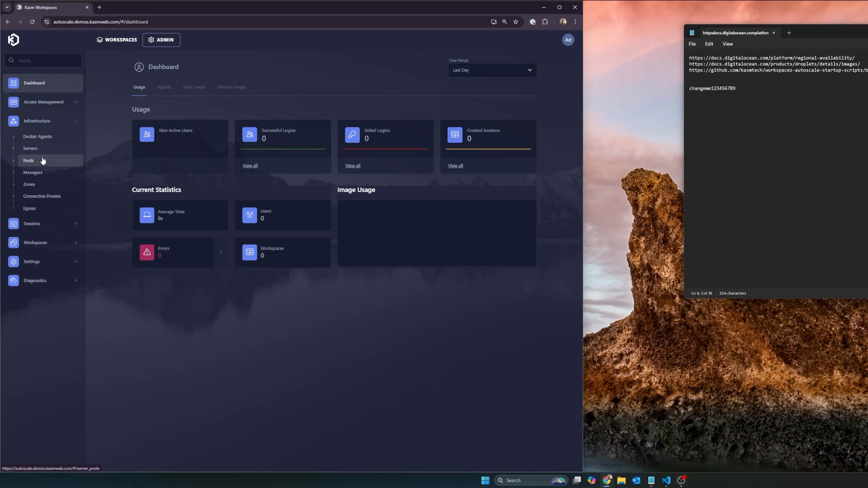
{"action": "left_click", "coordinate": [39, 185]}
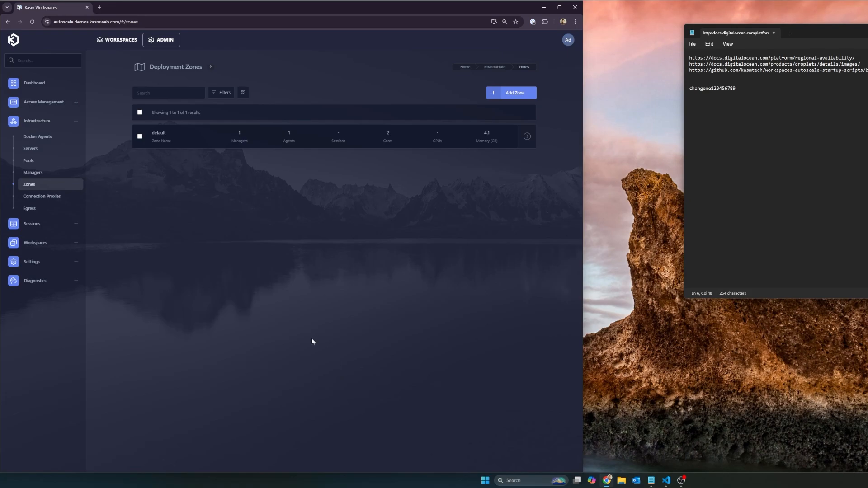
{"action": "left_click", "coordinate": [527, 136]}
{"action": "left_click", "coordinate": [509, 140]}
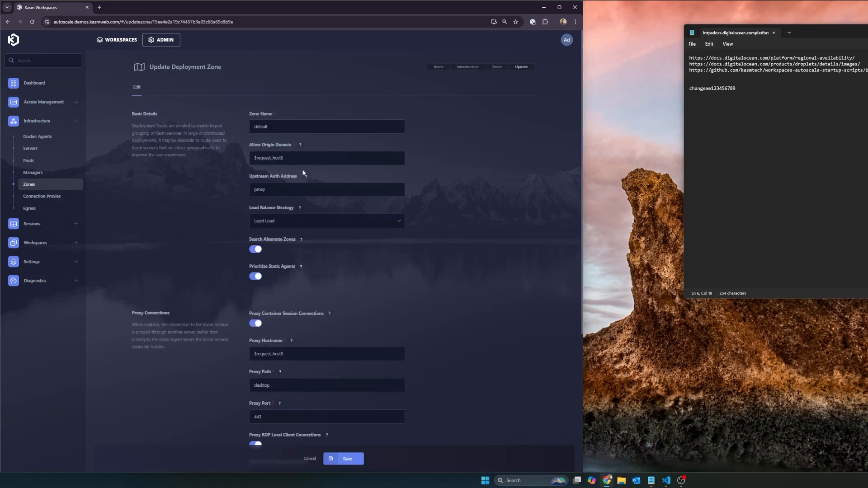
Review the default zone's allow origin domain, upstream auth address and proxy connection settings, and save the zone.
{"action": "left_click_drag", "start_coordinate": [286, 158], "coordinate": [243, 157]}
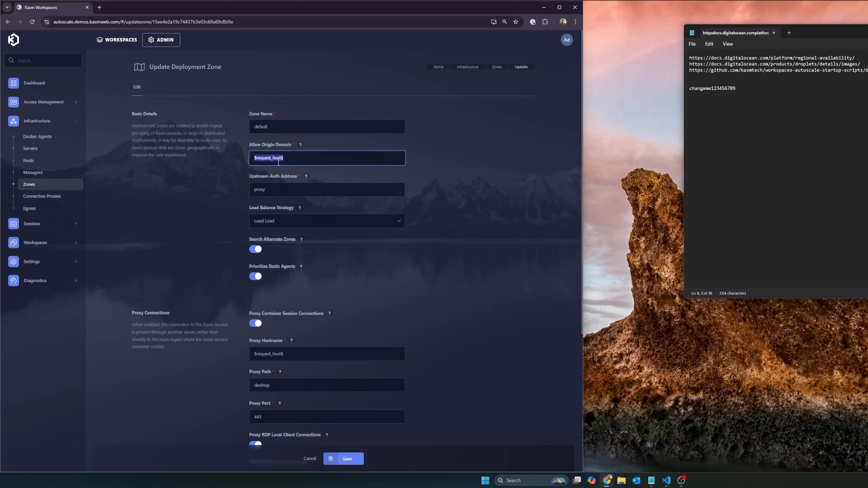
{"action": "left_click_drag", "start_coordinate": [288, 189], "coordinate": [233, 185]}
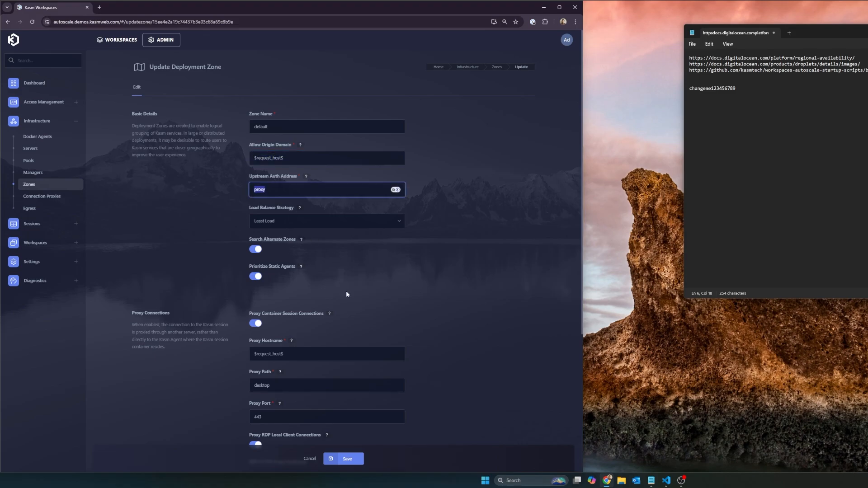
{"action": "left_click_drag", "start_coordinate": [283, 354], "coordinate": [244, 354]}
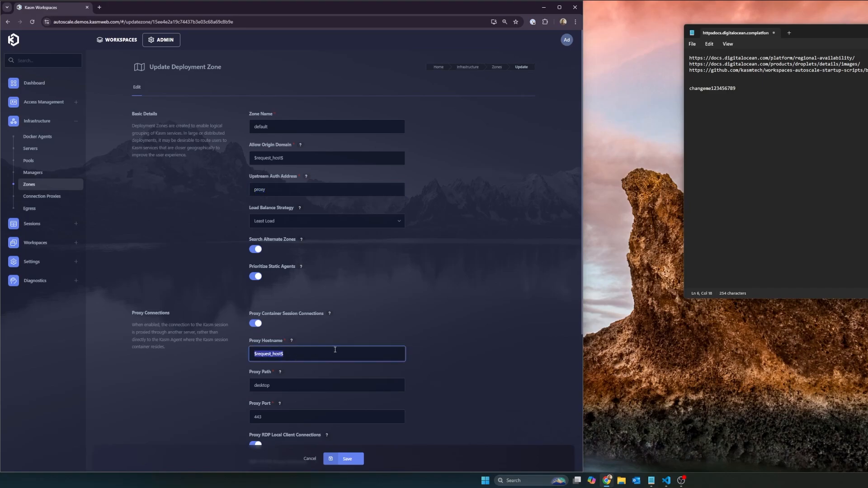
{"action": "left_click_drag", "start_coordinate": [335, 350], "coordinate": [254, 357]}
{"action": "left_click", "coordinate": [323, 183]}
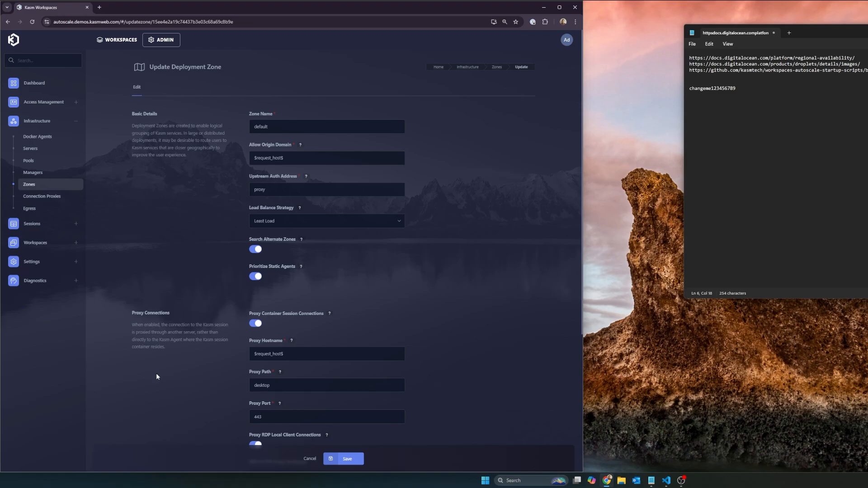
{"action": "scroll", "coordinate": [170, 352], "scroll_direction": "down", "scroll_amount": 1}
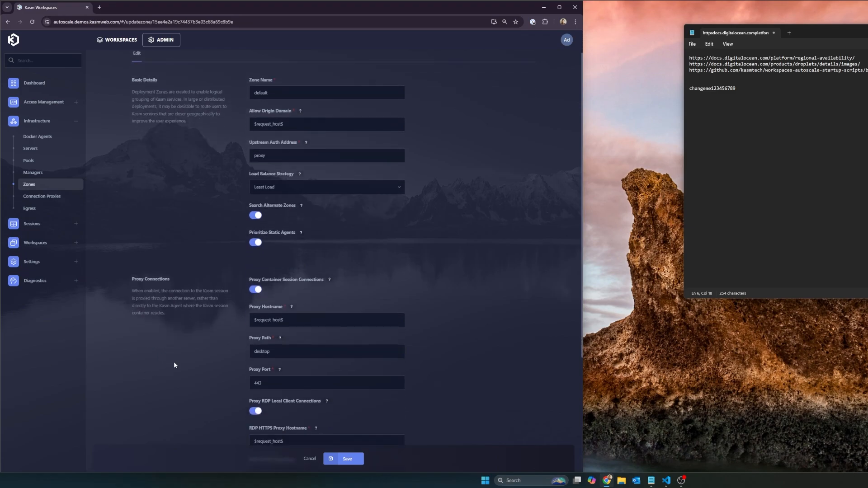
{"action": "scroll", "coordinate": [366, 203], "scroll_direction": "down", "scroll_amount": 1}
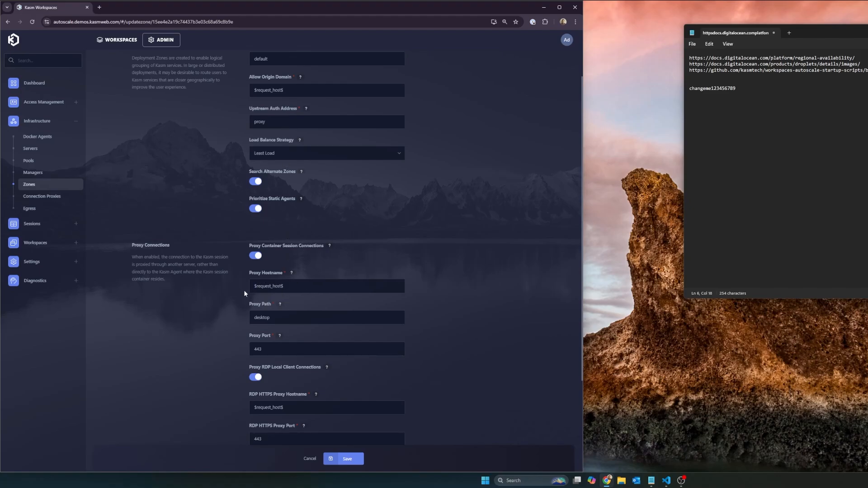
{"action": "scroll", "coordinate": [277, 273], "scroll_direction": "up", "scroll_amount": 2}
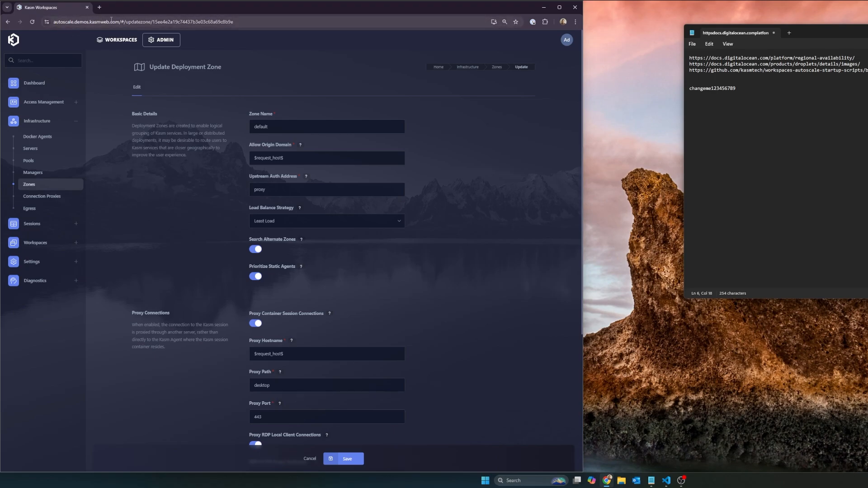
{"action": "scroll", "coordinate": [230, 302], "scroll_direction": "down", "scroll_amount": 2}
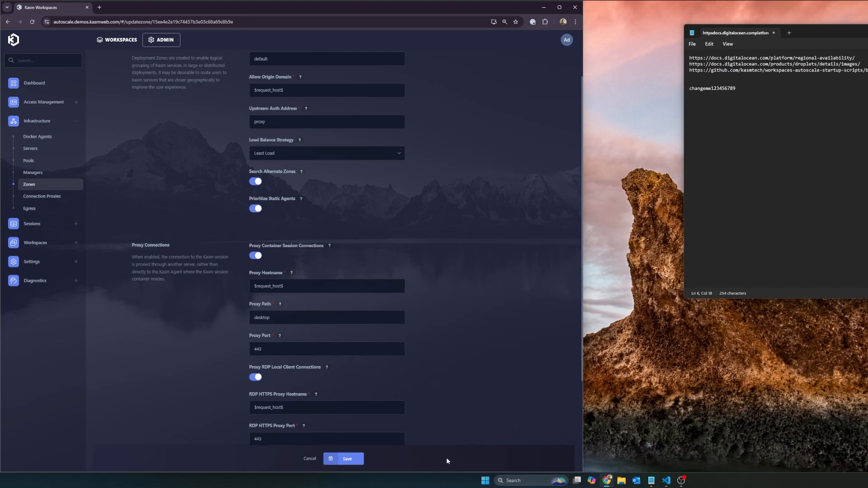
{"action": "left_click", "coordinate": [342, 459]}
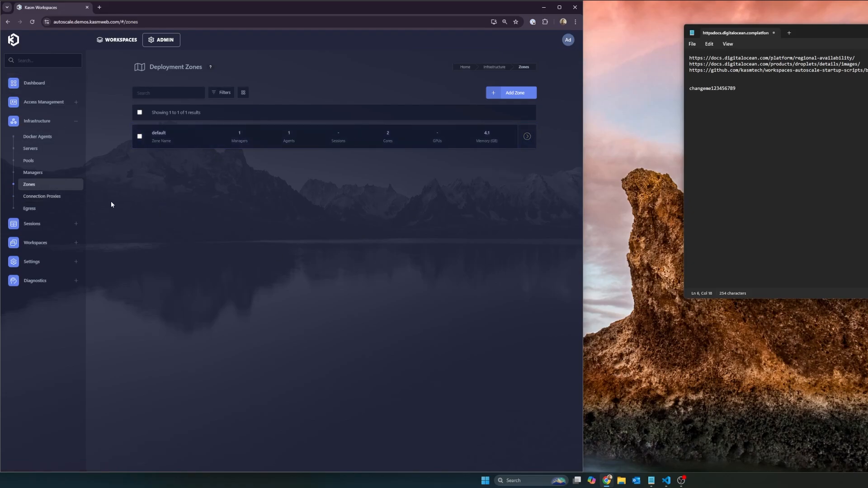
Create a pool named Docker Pool with the type Docker Agent and save it.
{"action": "left_click", "coordinate": [50, 163]}
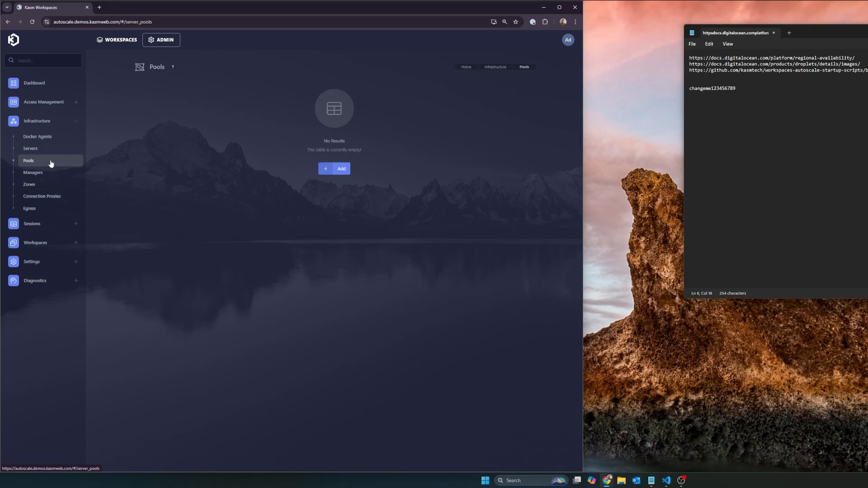
{"action": "left_click", "coordinate": [331, 174]}
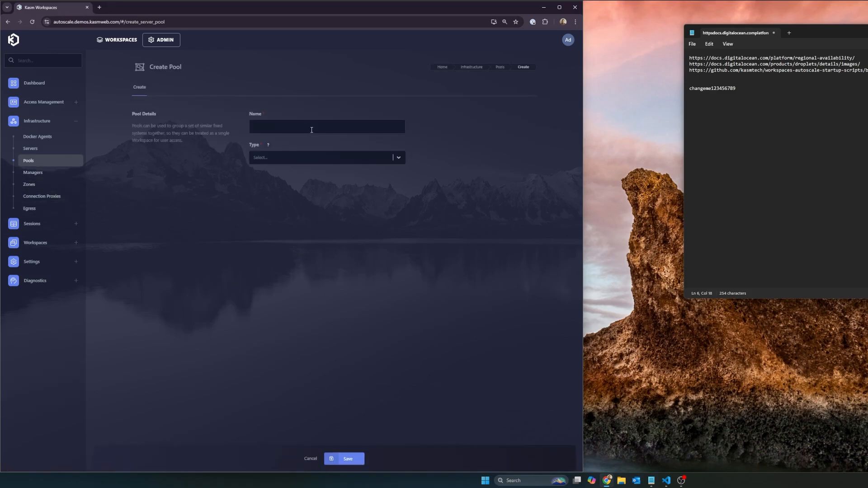
{"action": "left_click", "coordinate": [311, 130]}
{"action": "type", "text": "Docker Pool"}
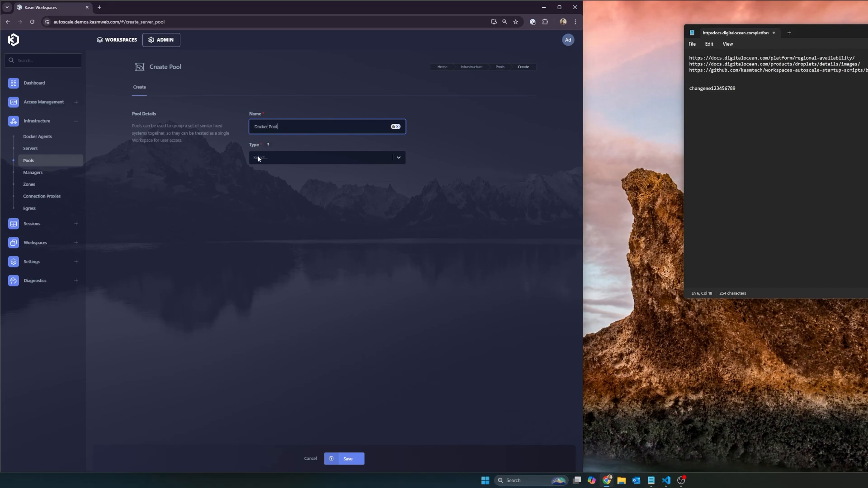
{"action": "left_click", "coordinate": [256, 154]}
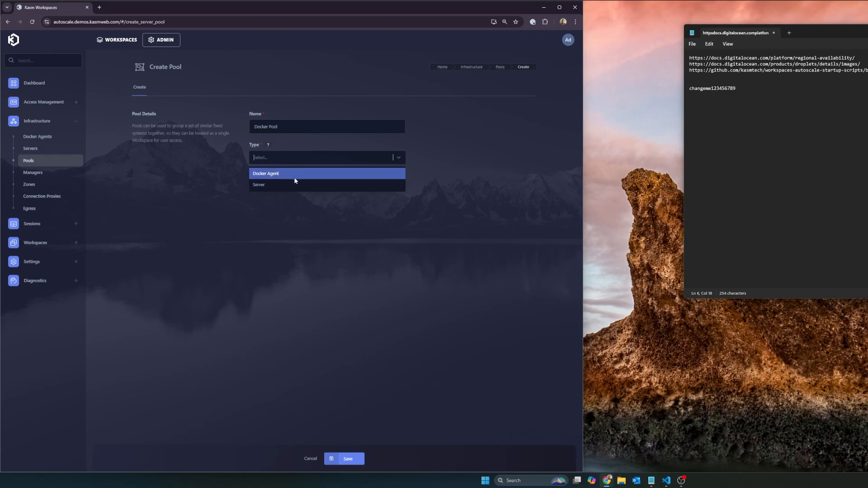
{"action": "left_click", "coordinate": [270, 176]}
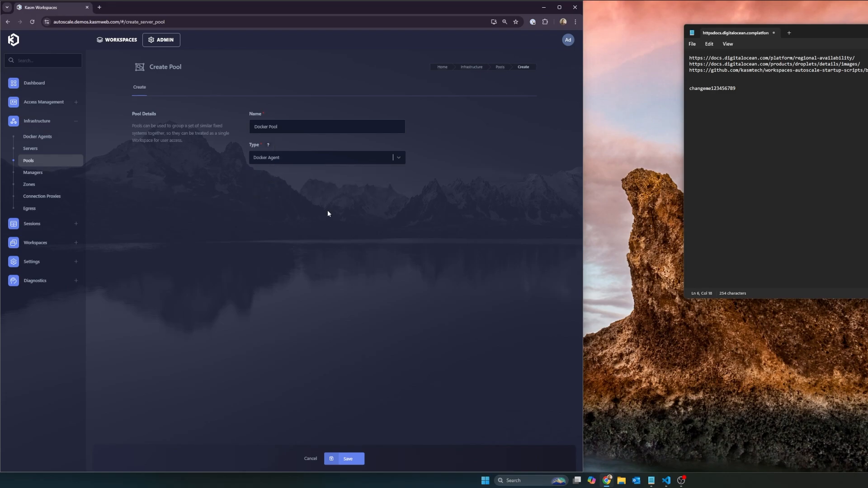
{"action": "left_click", "coordinate": [348, 459]}
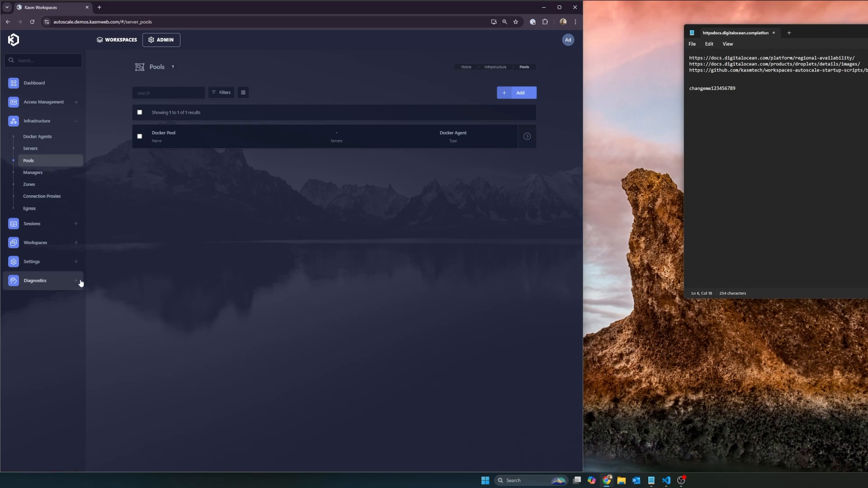
Add a license to the system by pasting the license or activation key.
{"action": "left_click", "coordinate": [40, 285]}
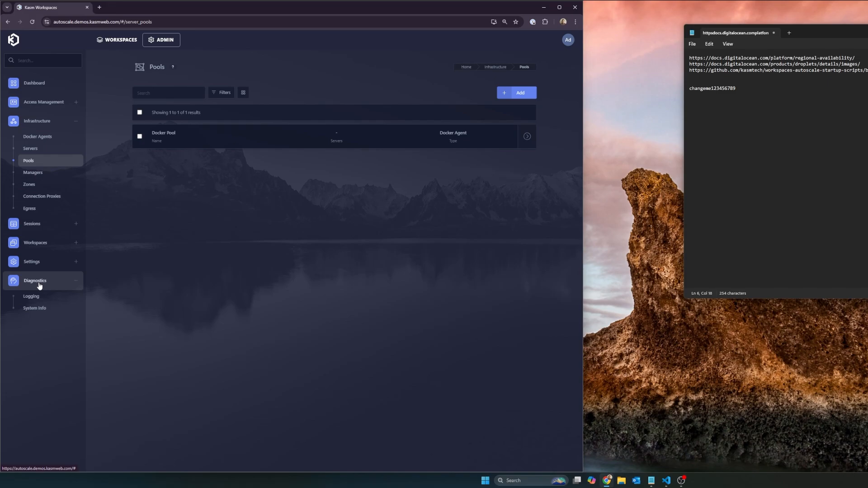
{"action": "left_click", "coordinate": [33, 310]}
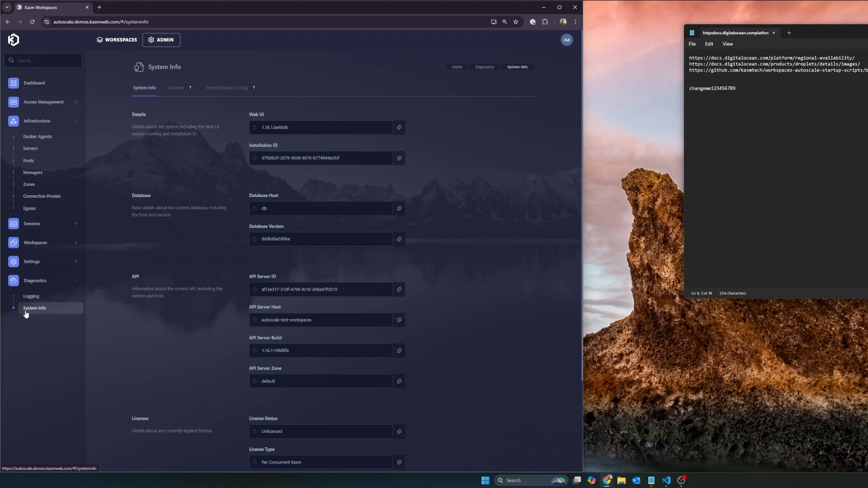
{"action": "left_click", "coordinate": [179, 90]}
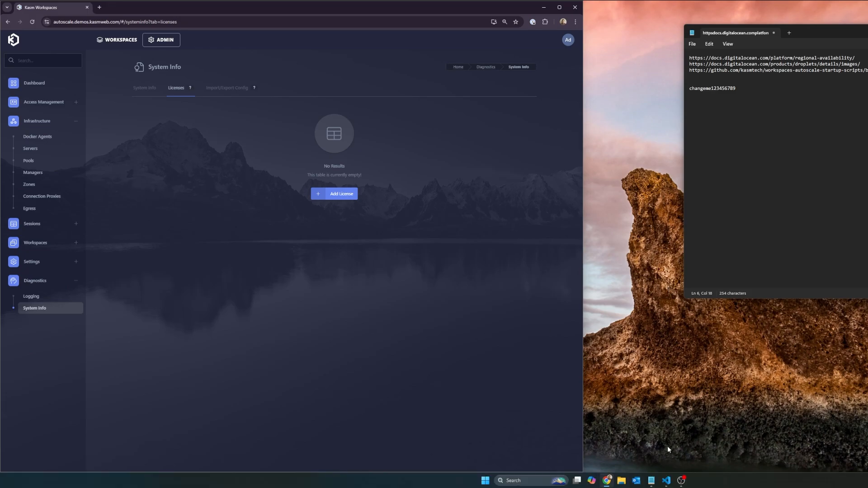
{"action": "mouse_move", "coordinate": [666, 480]}
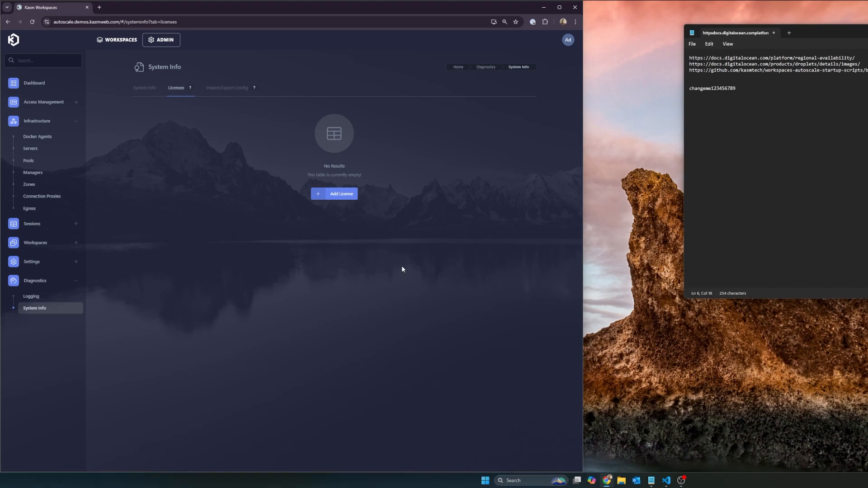
{"action": "left_click", "coordinate": [341, 198]}
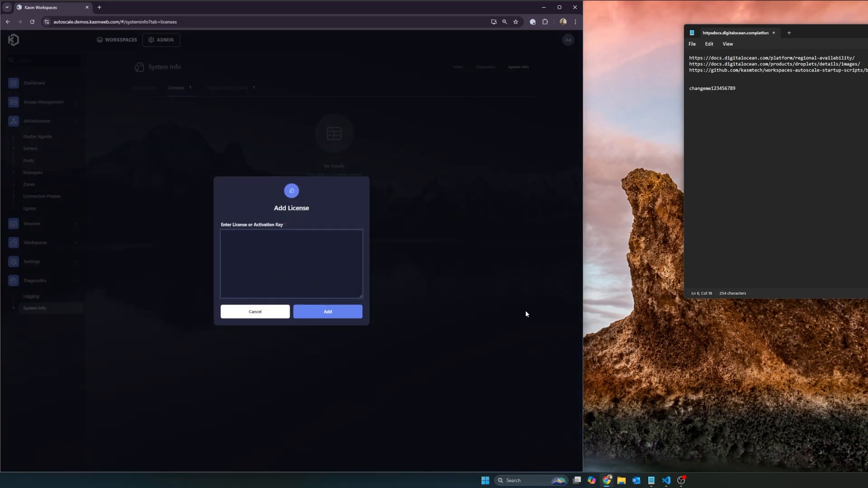
{"action": "left_click", "coordinate": [720, 482]}
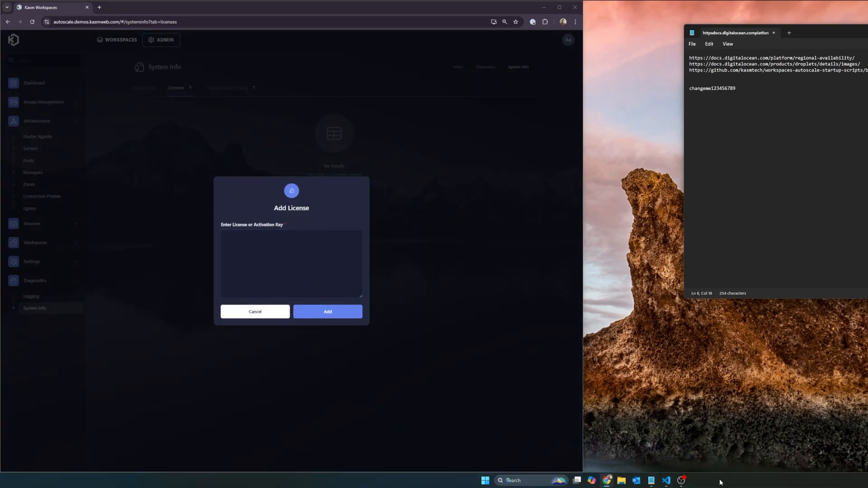
{"action": "key", "text": "super"}
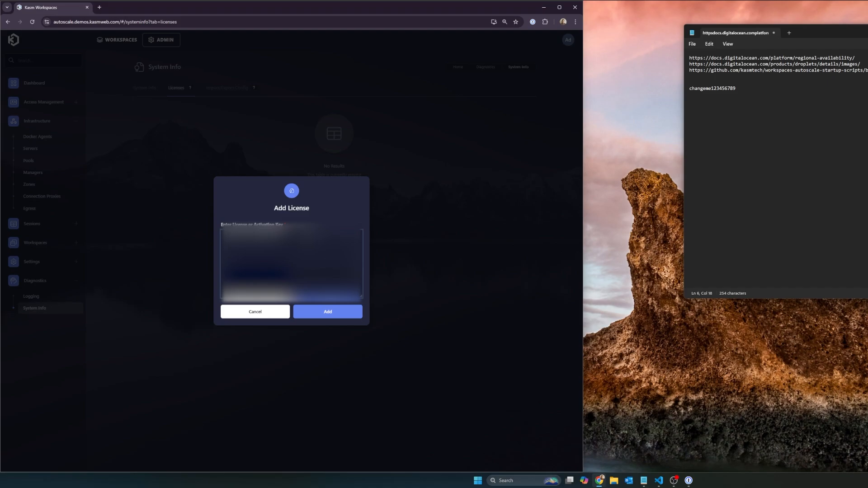
{"action": "key", "text": "ctrl+v"}
{"action": "left_click", "coordinate": [324, 312]}
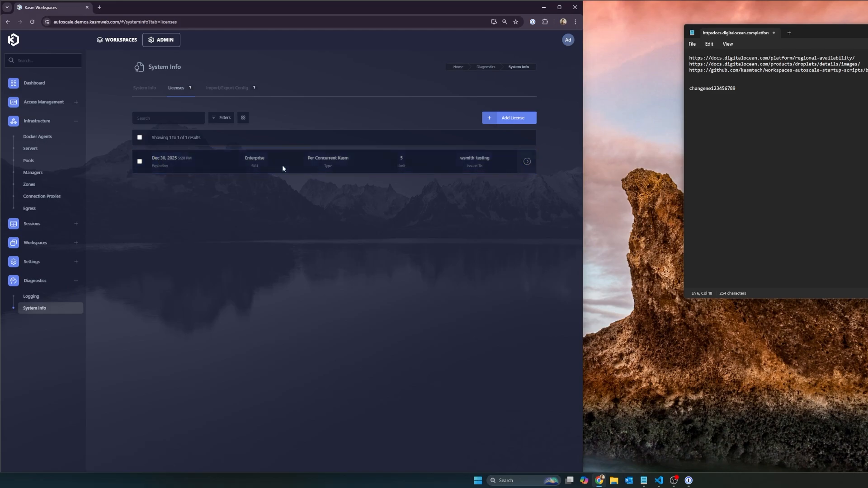
Check the SKU and type of the added license.
{"action": "left_click_drag", "start_coordinate": [245, 158], "coordinate": [267, 159]}
{"action": "left_click_drag", "start_coordinate": [311, 158], "coordinate": [349, 158]}
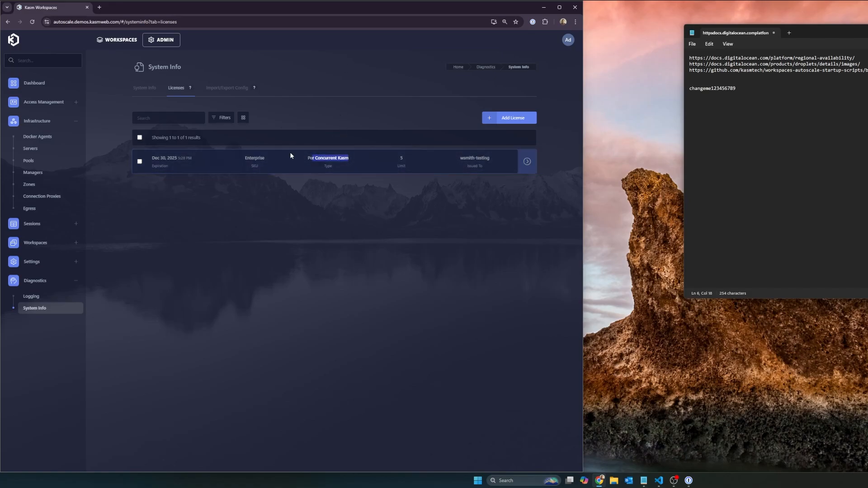
{"action": "left_click", "coordinate": [359, 185]}
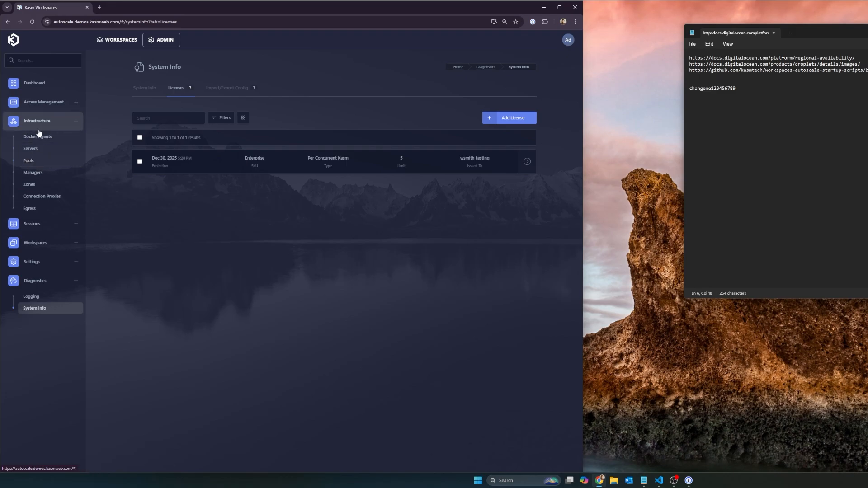
Start a new AutoScale configuration from the AutoScale configs of the infrastructure pools.
{"action": "left_click", "coordinate": [39, 161]}
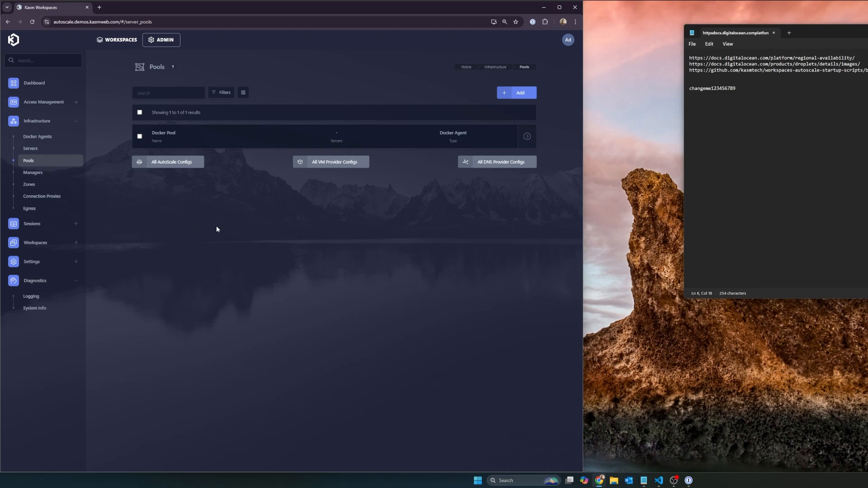
{"action": "left_click", "coordinate": [158, 164]}
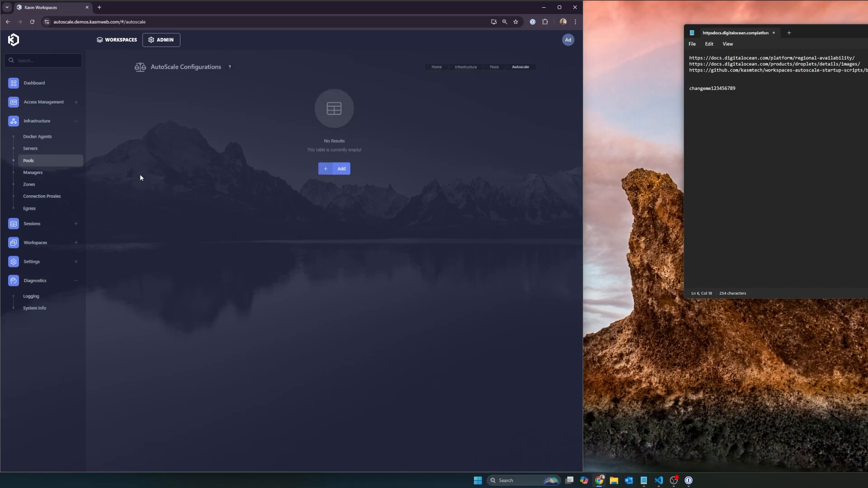
{"action": "left_click", "coordinate": [327, 173]}
Name the AutoScale config with the naming pattern ZONE PROVIDER POOL Autoscale.
{"action": "left_click", "coordinate": [287, 155]}
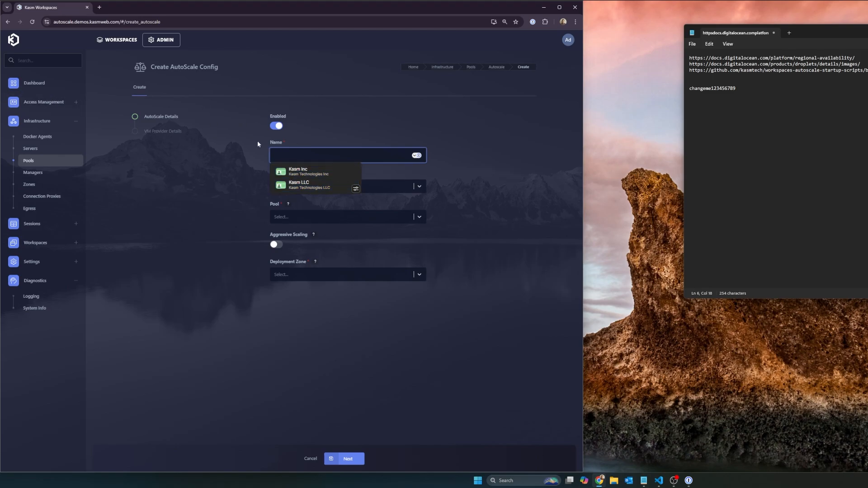
{"action": "left_click", "coordinate": [242, 150]}
{"action": "left_click", "coordinate": [284, 157]}
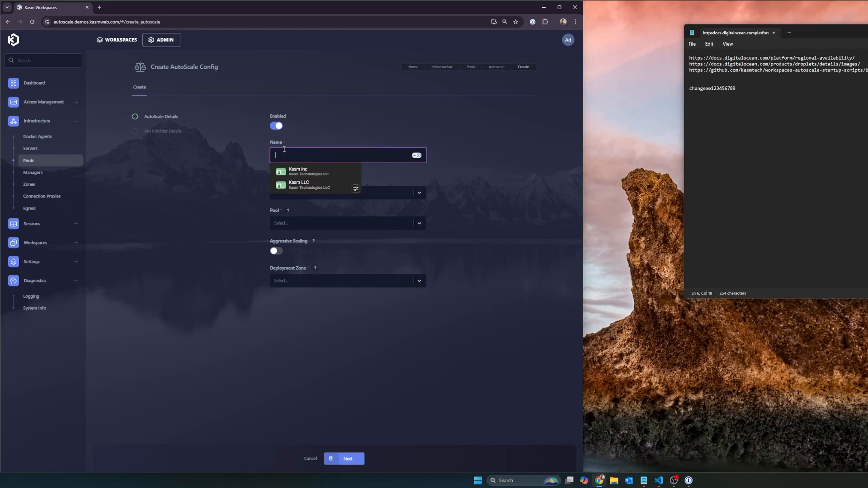
{"action": "type", "text": "ZONE PRO"}
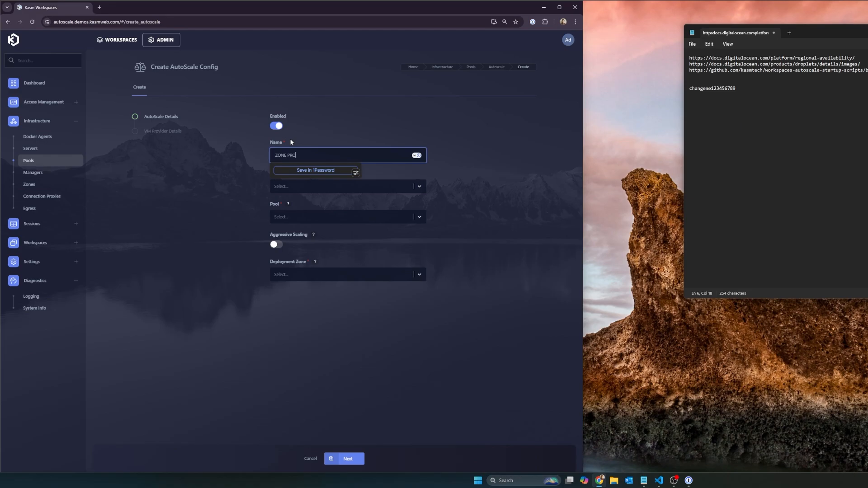
{"action": "type", "text": "VIDER POOL Autoscale"}
Replace the placeholders in the config name so it reads Virginia DO Docker Autoscale.
{"action": "double_click", "coordinate": [282, 156]}
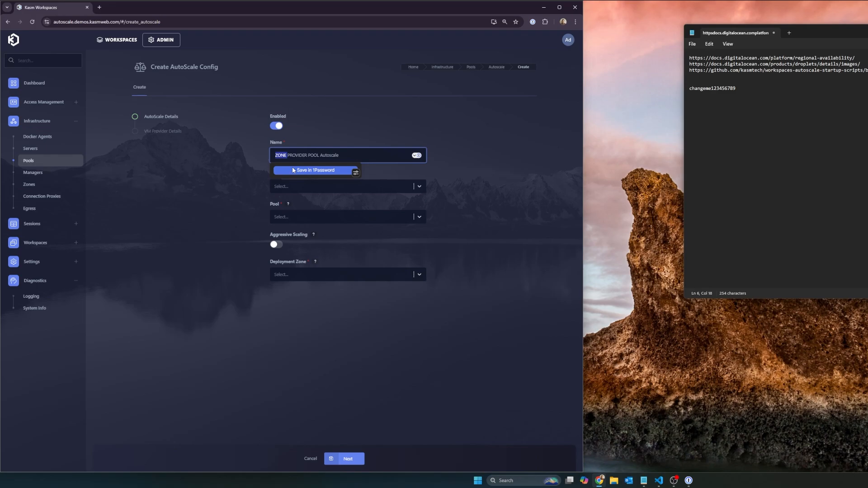
{"action": "type", "text": "Virginia"}
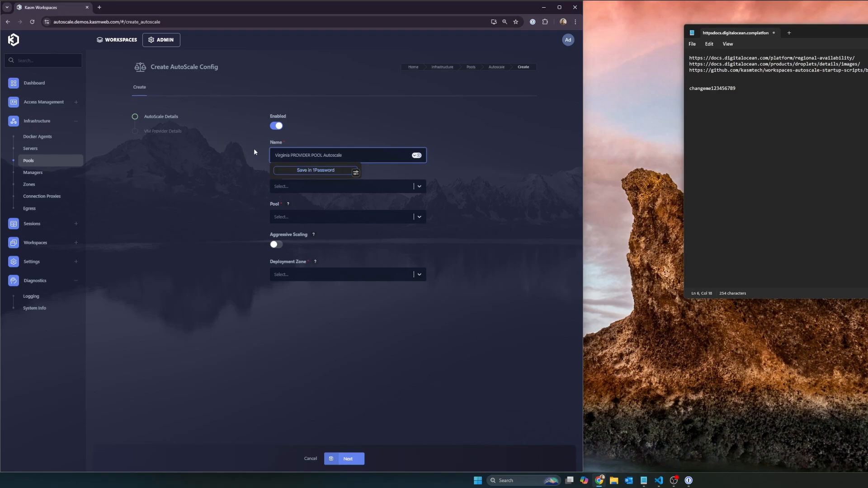
{"action": "double_click", "coordinate": [303, 156]}
{"action": "type", "text": "DO"}
{"action": "double_click", "coordinate": [303, 157]}
{"action": "type", "text": "Docker"}
{"action": "left_click", "coordinate": [342, 153]}
{"action": "left_click", "coordinate": [333, 137]}
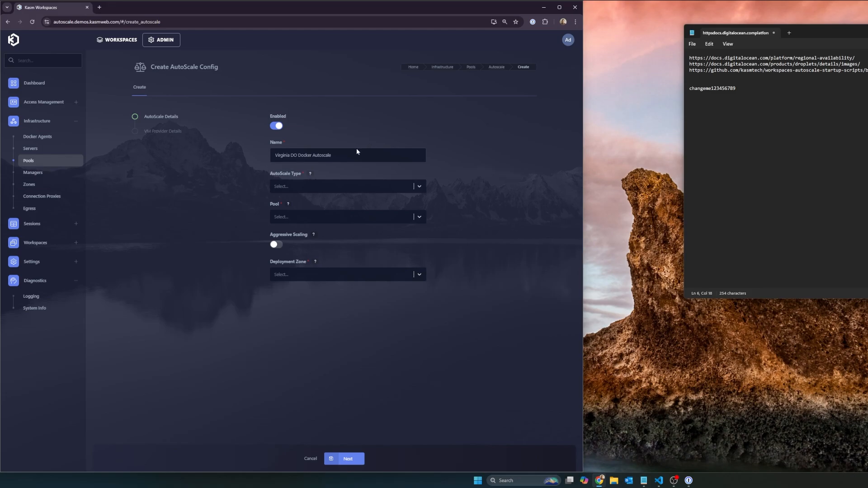
Set the AutoScale type to Docker Agent and assign the config to Docker Pool.
{"action": "left_click", "coordinate": [282, 185]}
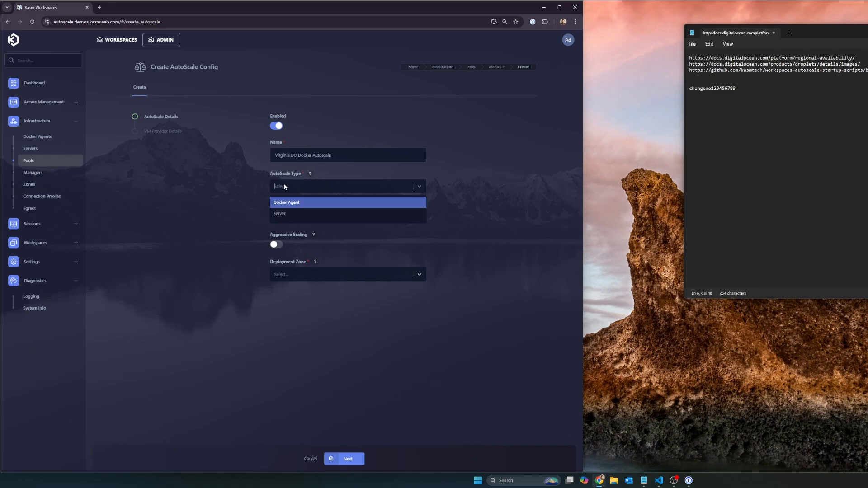
{"action": "left_click", "coordinate": [272, 204]}
{"action": "scroll", "coordinate": [262, 205], "scroll_direction": "down", "scroll_amount": 2}
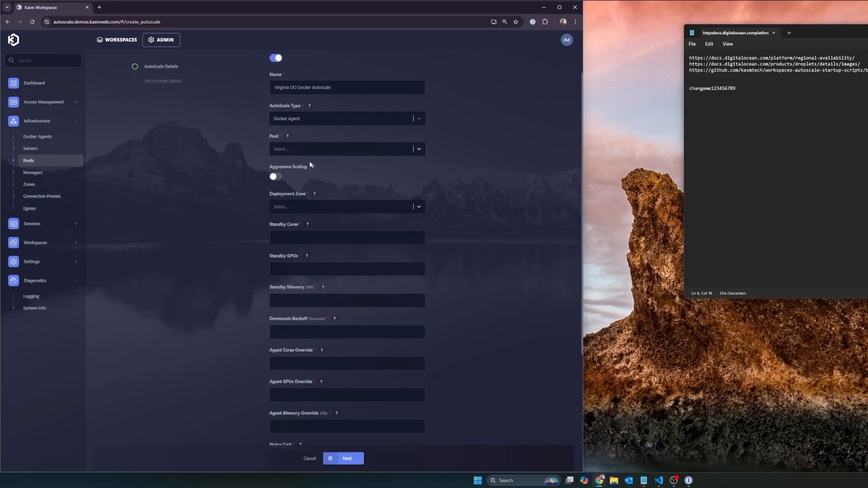
{"action": "left_click", "coordinate": [306, 149]}
{"action": "left_click", "coordinate": [289, 165]}
Choose default as the deployment zone of the AutoScale config.
{"action": "scroll", "coordinate": [143, 131], "scroll_direction": "down", "scroll_amount": 1}
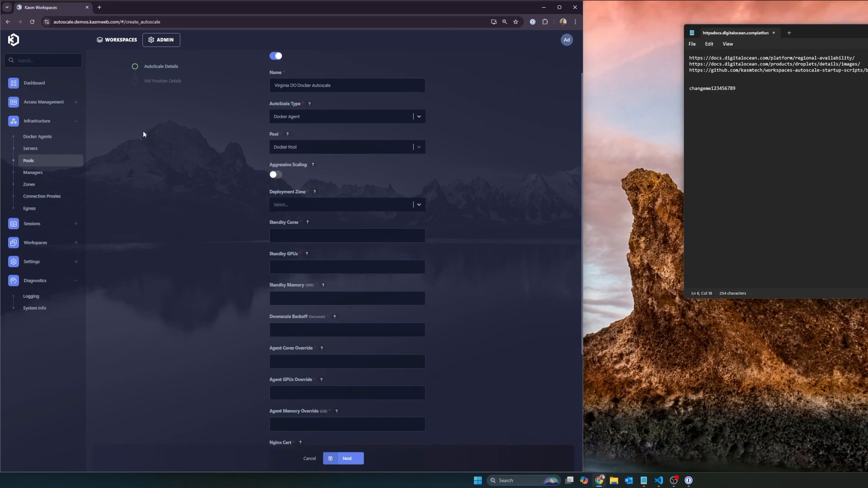
{"action": "left_click", "coordinate": [280, 175]}
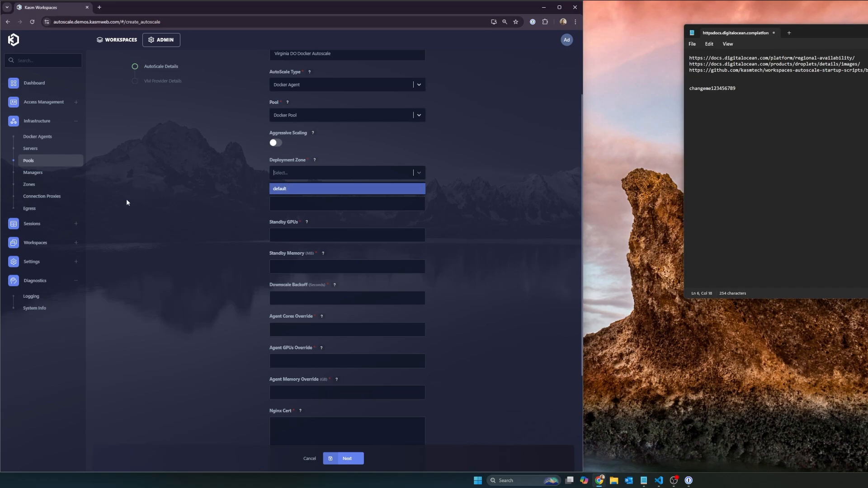
{"action": "scroll", "coordinate": [179, 183], "scroll_direction": "up", "scroll_amount": 3}
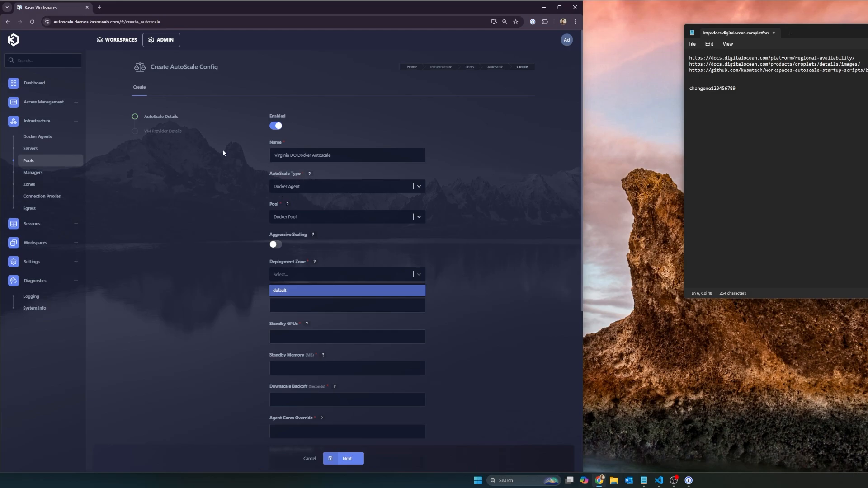
{"action": "scroll", "coordinate": [235, 131], "scroll_direction": "down", "scroll_amount": 2}
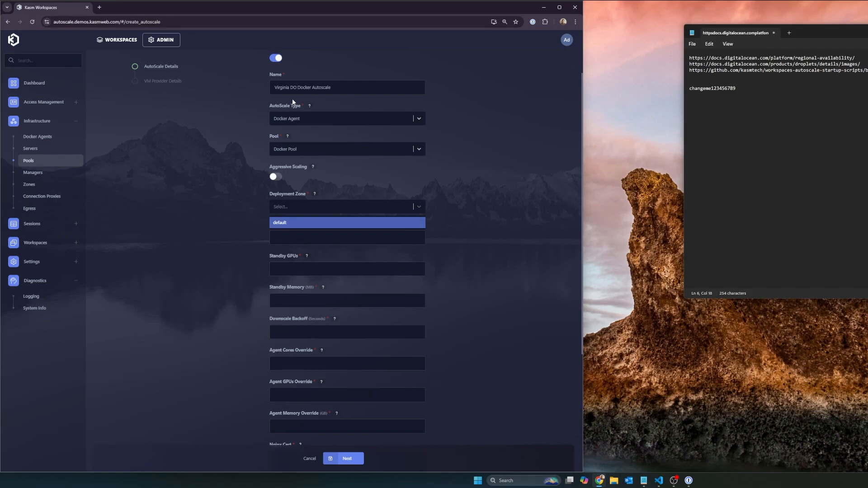
{"action": "left_click", "coordinate": [282, 222]}
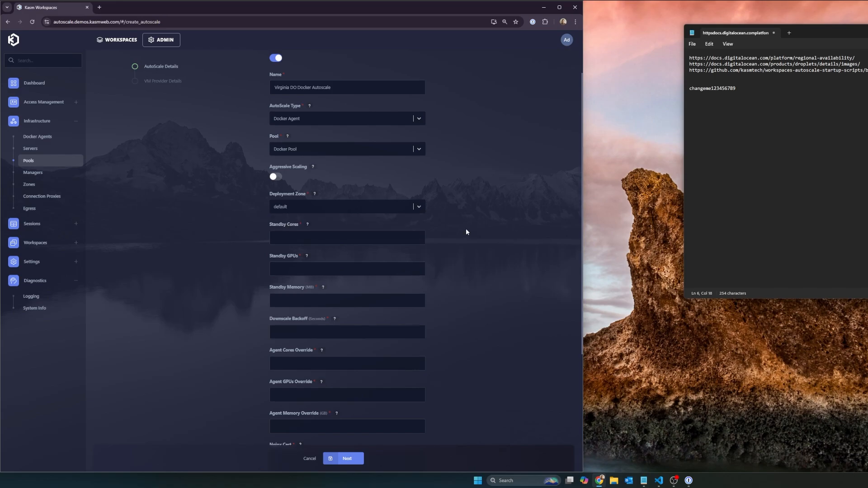
Examine the Standby Cores and Standby Memory settings of the AutoScale config.
{"action": "scroll", "coordinate": [465, 231], "scroll_direction": "down", "scroll_amount": 1}
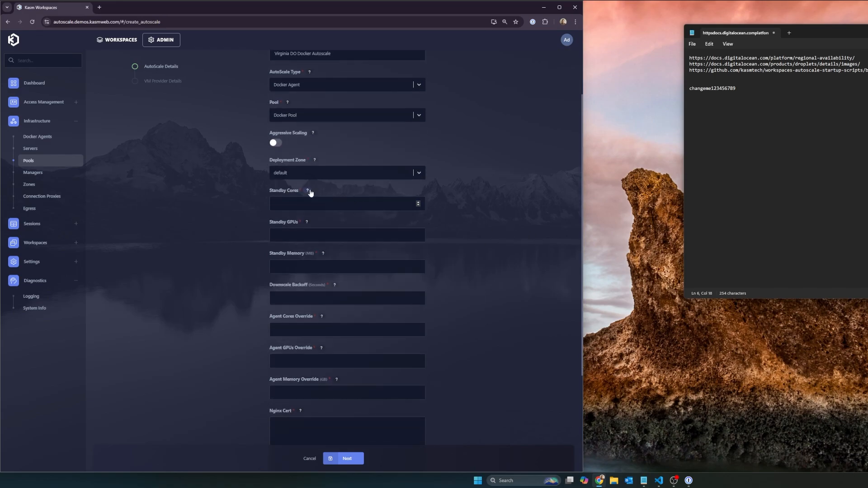
{"action": "left_click_drag", "start_coordinate": [268, 192], "coordinate": [291, 196]}
{"action": "left_click", "coordinate": [365, 192]}
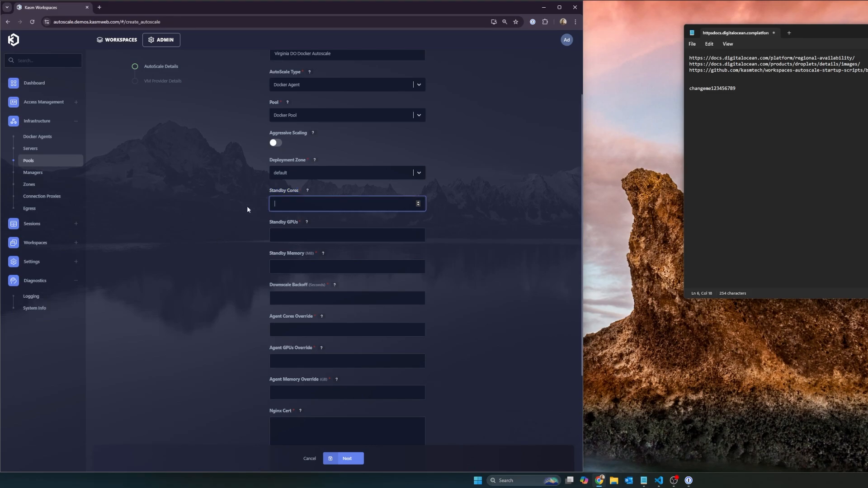
{"action": "left_click_drag", "start_coordinate": [270, 256], "coordinate": [293, 261]}
{"action": "left_click", "coordinate": [306, 260]}
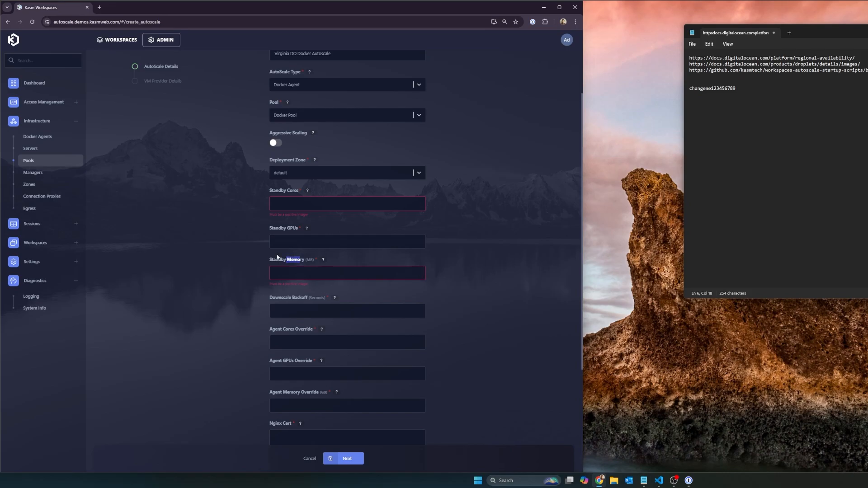
{"action": "left_click", "coordinate": [277, 261]}
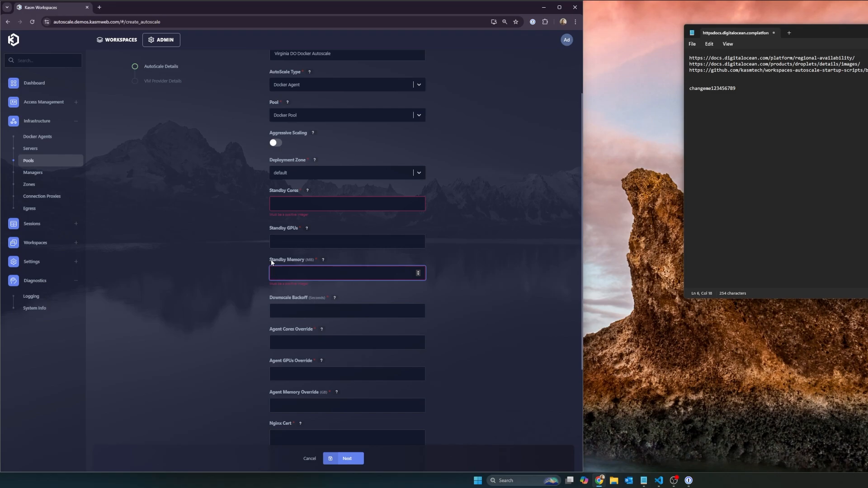
{"action": "mouse_move", "coordinate": [270, 190]}
{"action": "left_mouse_down"}
{"action": "mouse_move", "coordinate": [309, 191]}
{"action": "mouse_move", "coordinate": [294, 193]}
{"action": "mouse_move", "coordinate": [320, 182]}
{"action": "mouse_move", "coordinate": [304, 190]}
{"action": "left_mouse_up"}
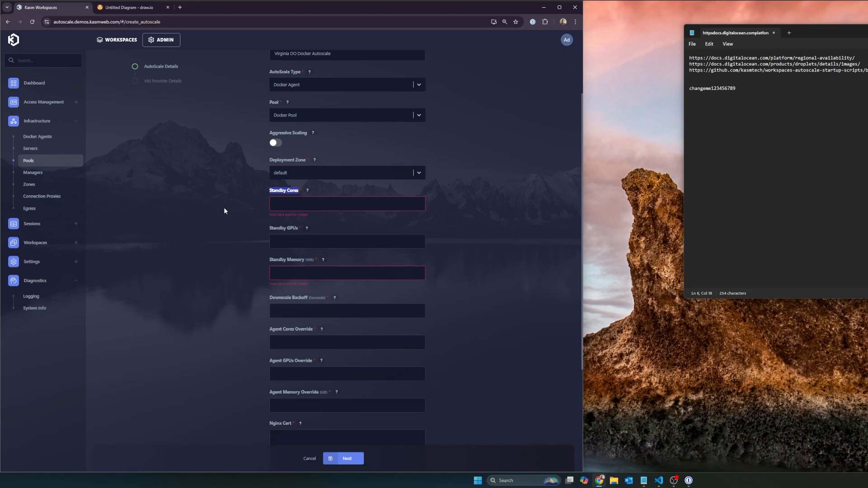
Switch to the draw.io diagram and examine the Empty Agent with its standby cores, memory and GPU.
{"action": "left_click", "coordinate": [133, 9]}
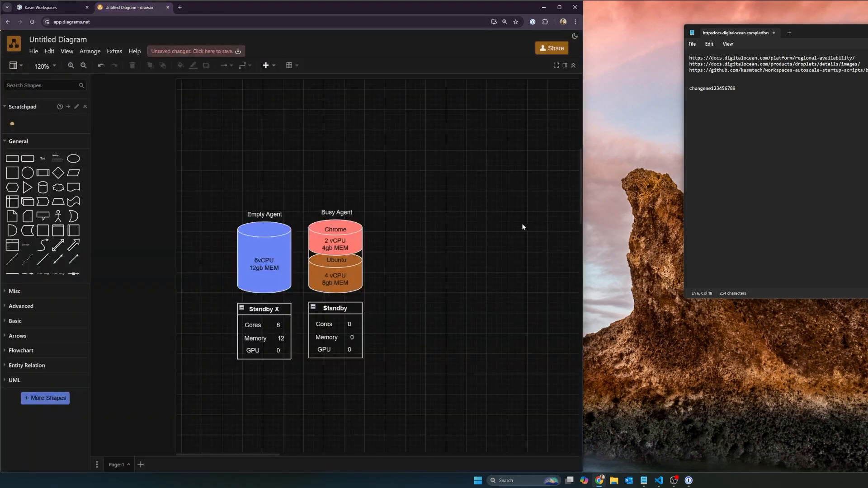
{"action": "scroll", "coordinate": [391, 248], "scroll_direction": "down", "scroll_amount": 2}
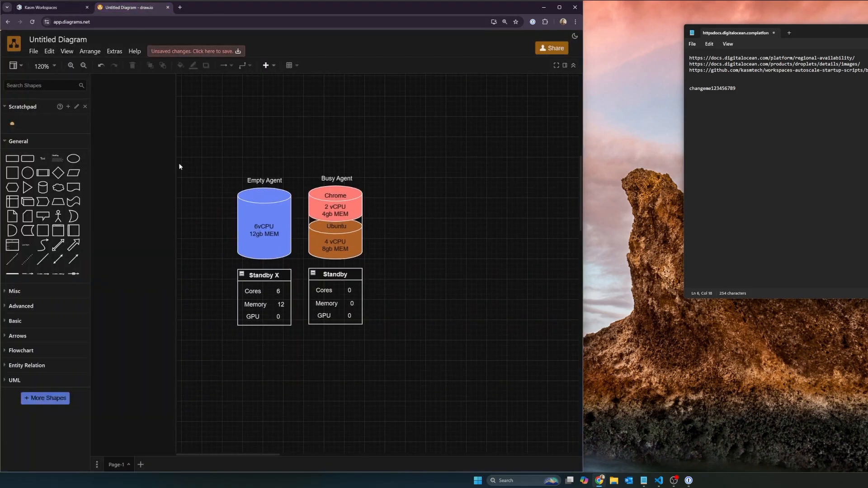
{"action": "left_click_drag", "start_coordinate": [188, 148], "coordinate": [303, 341]}
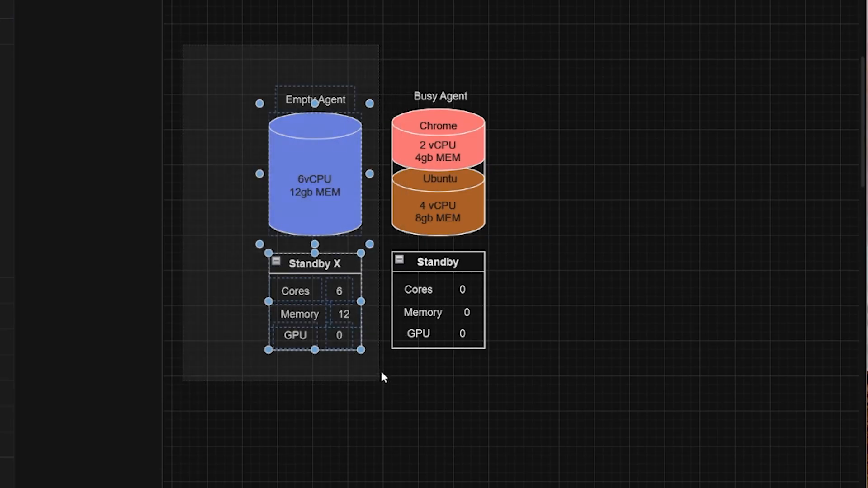
{"action": "left_click_drag", "start_coordinate": [381, 377], "coordinate": [382, 377]}
{"action": "left_click", "coordinate": [825, 290]}
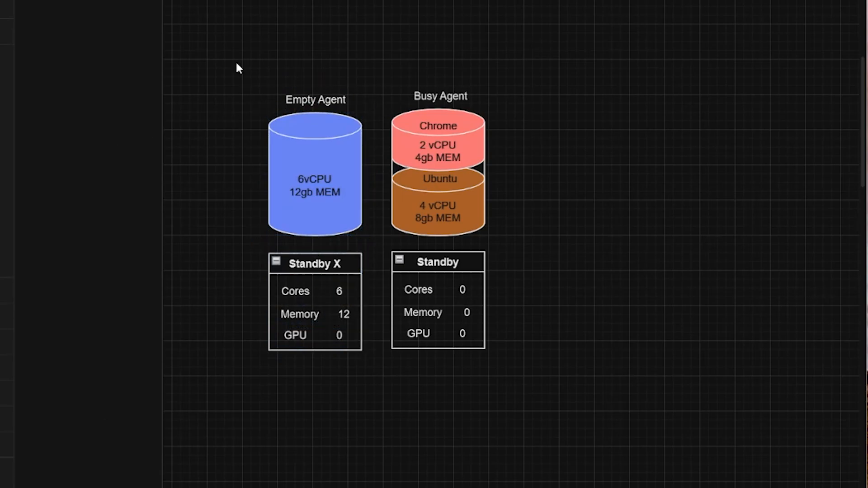
{"action": "left_click_drag", "start_coordinate": [235, 61], "coordinate": [383, 385]}
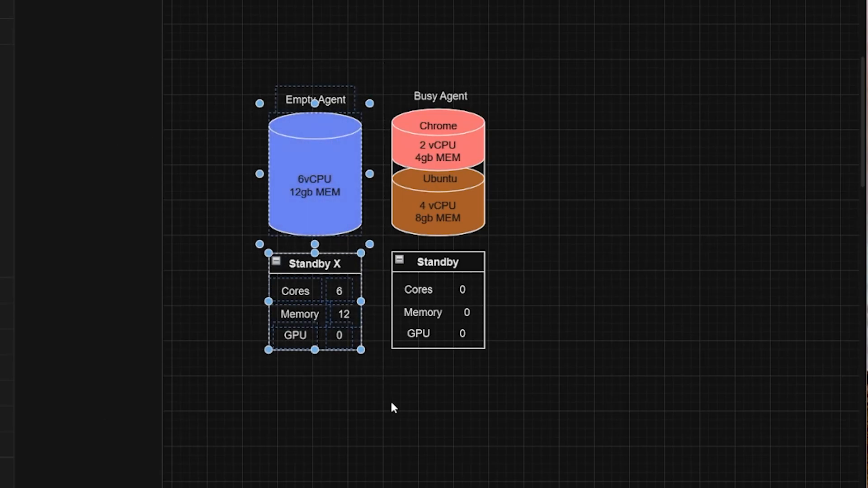
{"action": "left_click", "coordinate": [390, 404]}
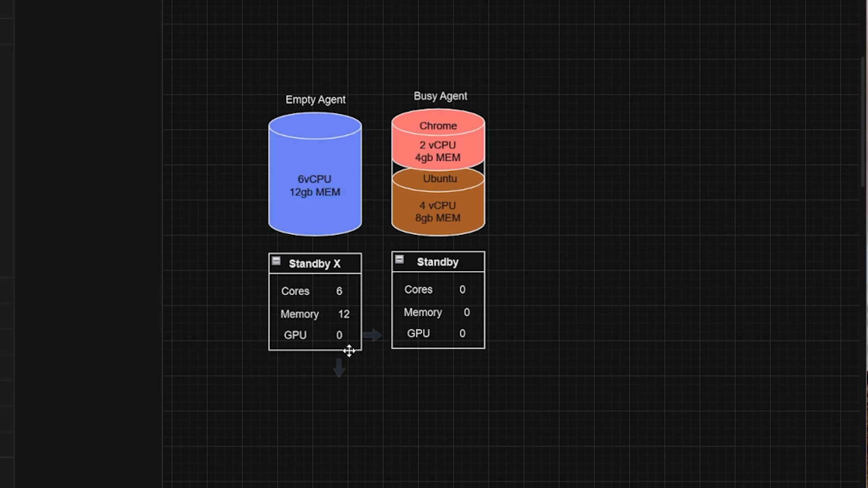
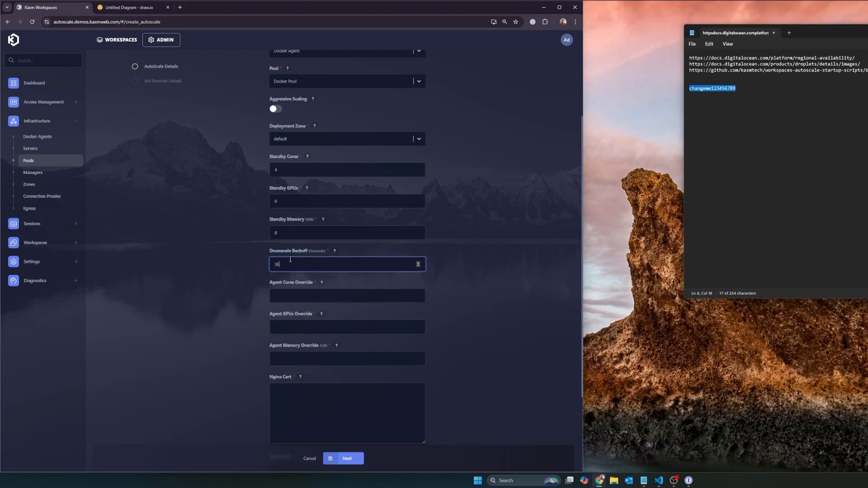
Set the downscale backoff to 3600 seconds and go to the Agent Cores Override setting.
{"action": "type", "text": "00"}
{"action": "left_click_drag", "start_coordinate": [270, 282], "coordinate": [304, 288]}
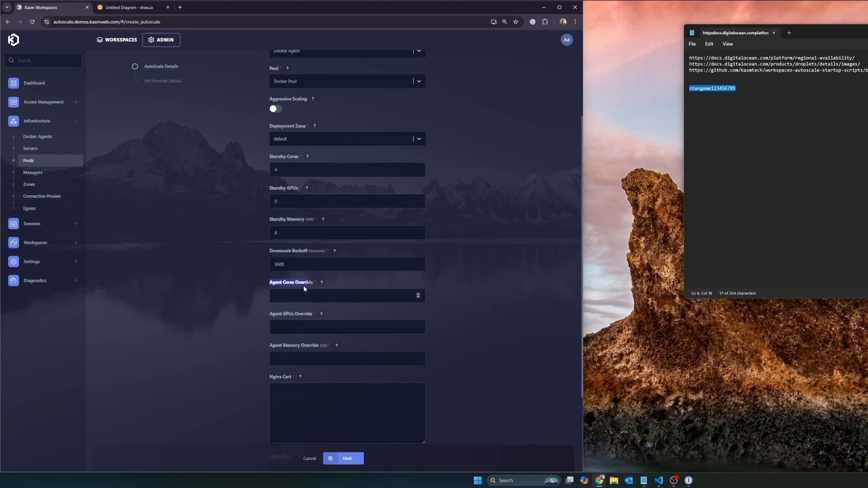
{"action": "left_click", "coordinate": [308, 288]}
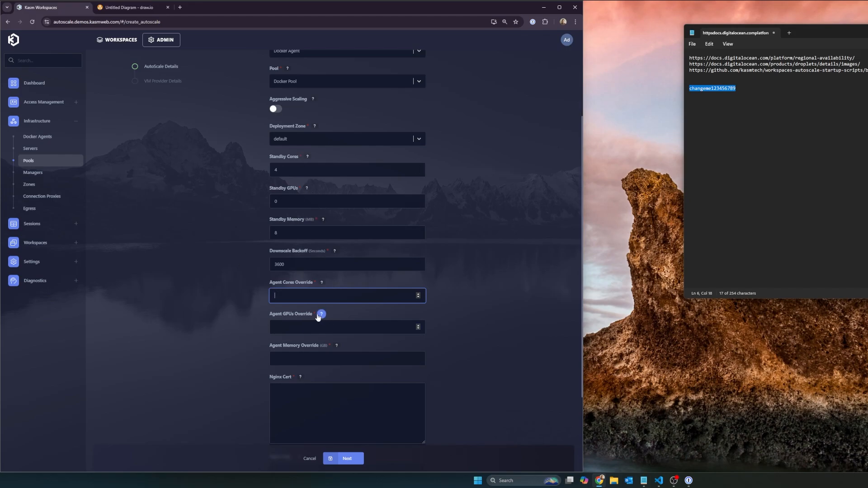
Compare the Empty Agent's resources in the draw.io diagram with the agent override settings of the Kasm AutoScale config.
{"action": "left_click", "coordinate": [159, 10]}
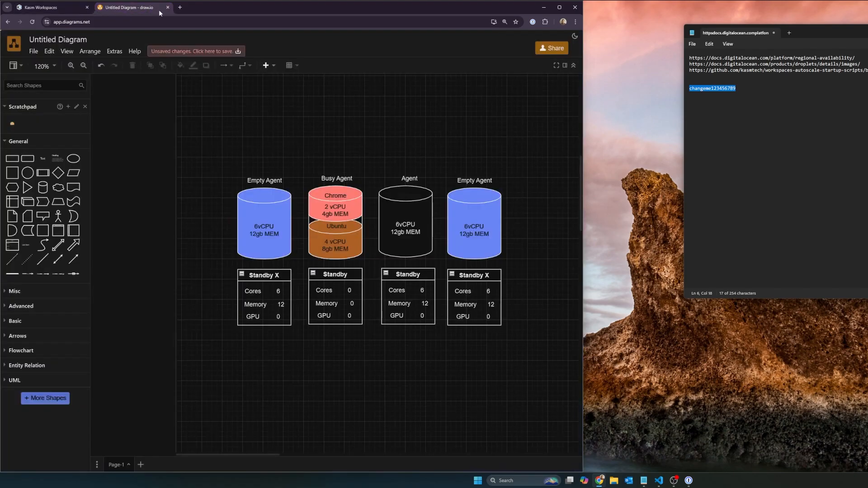
{"action": "left_click_drag", "start_coordinate": [271, 260], "coordinate": [304, 360]}
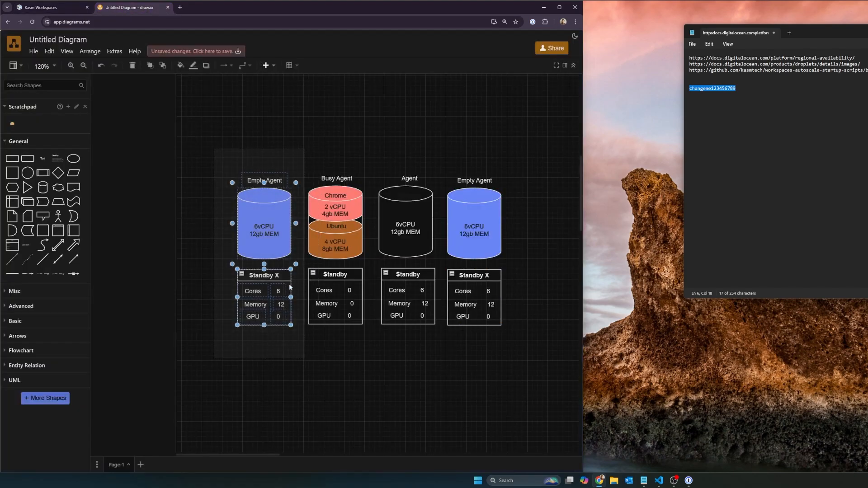
{"action": "left_click", "coordinate": [258, 226]}
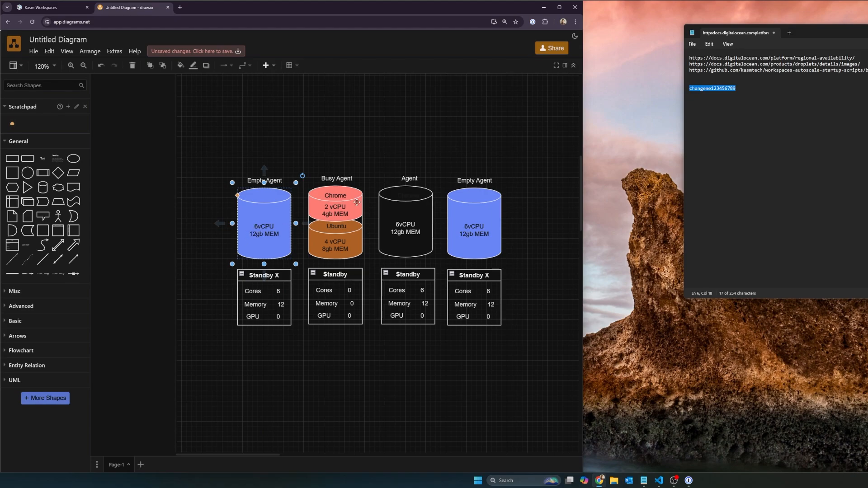
{"action": "left_click", "coordinate": [21, 7]}
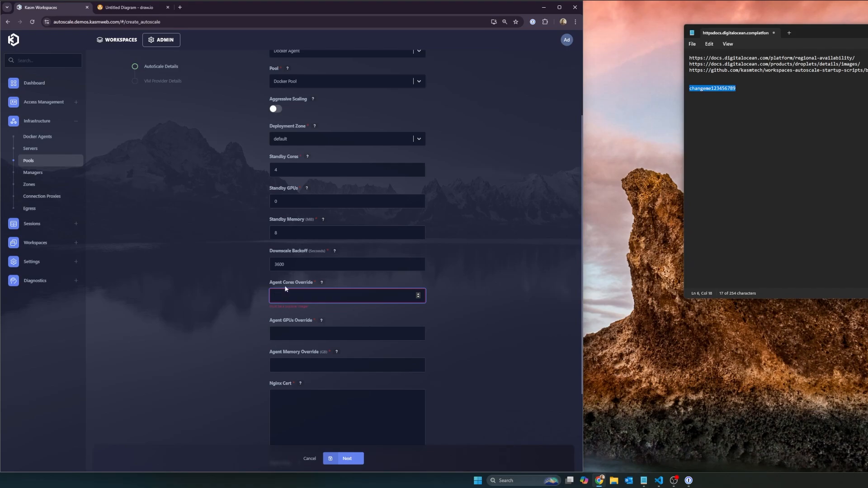
{"action": "left_click", "coordinate": [122, 9]}
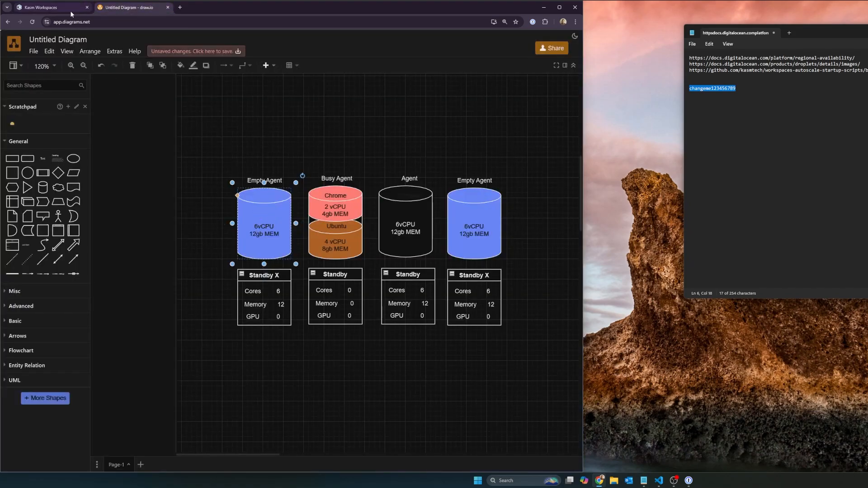
{"action": "left_click", "coordinate": [40, 7]}
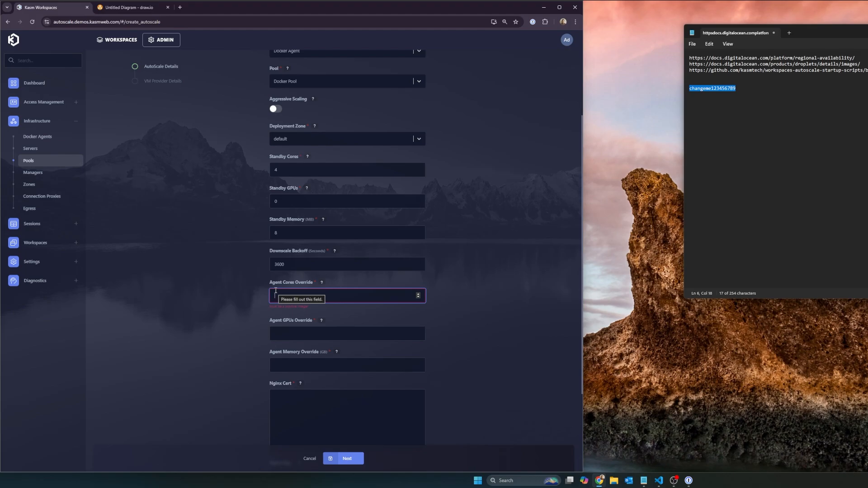
{"action": "left_click", "coordinate": [129, 7]}
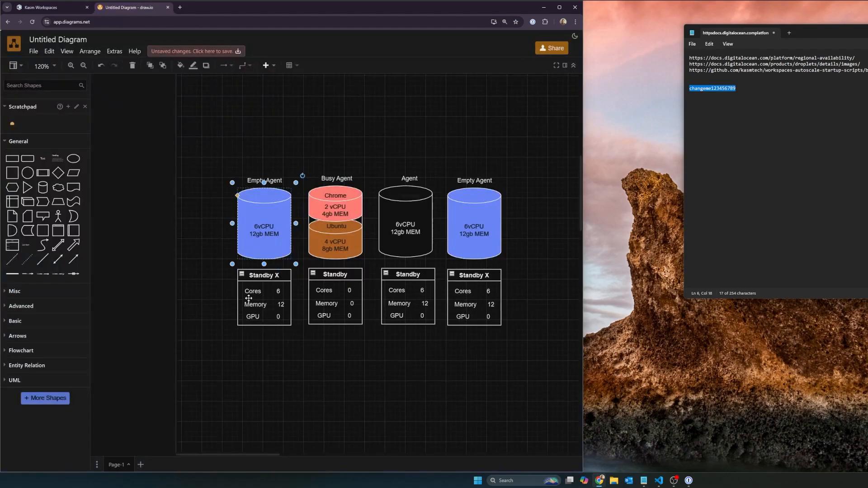
{"action": "left_click", "coordinate": [41, 7]}
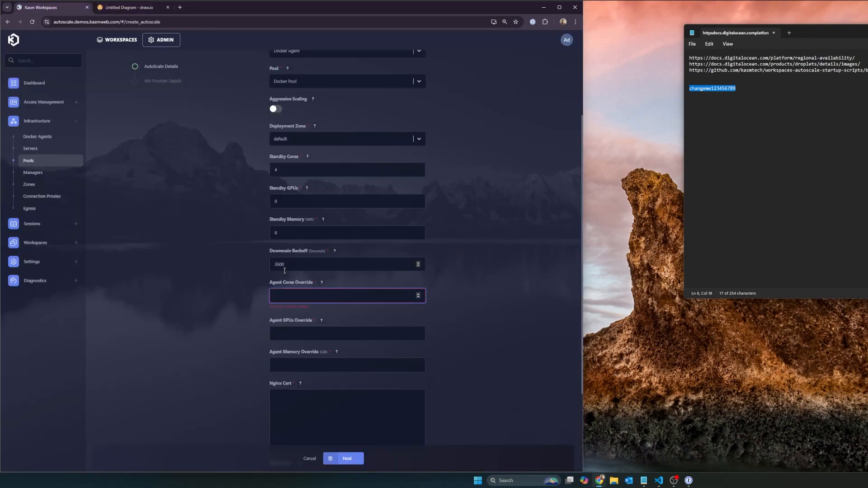
Set the agent overrides of the AutoScale config to 12 cores, 0 GPUs and 12 GB of memory.
{"action": "type", "text": "12"}
{"action": "left_click", "coordinate": [219, 289]}
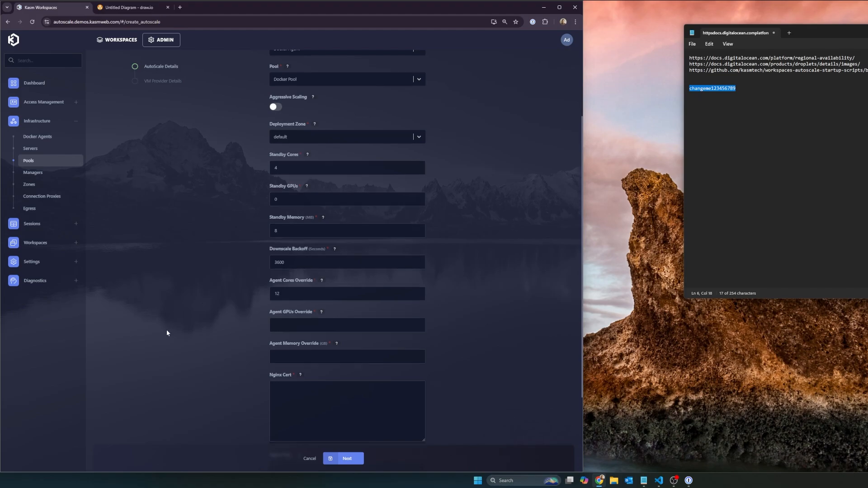
{"action": "scroll", "coordinate": [167, 330], "scroll_direction": "down", "scroll_amount": 1}
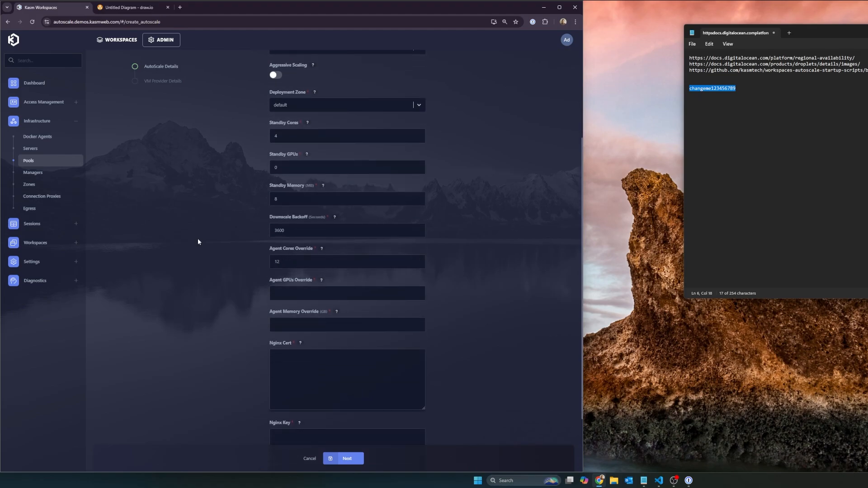
{"action": "double_click", "coordinate": [305, 248]}
{"action": "left_click", "coordinate": [335, 247]}
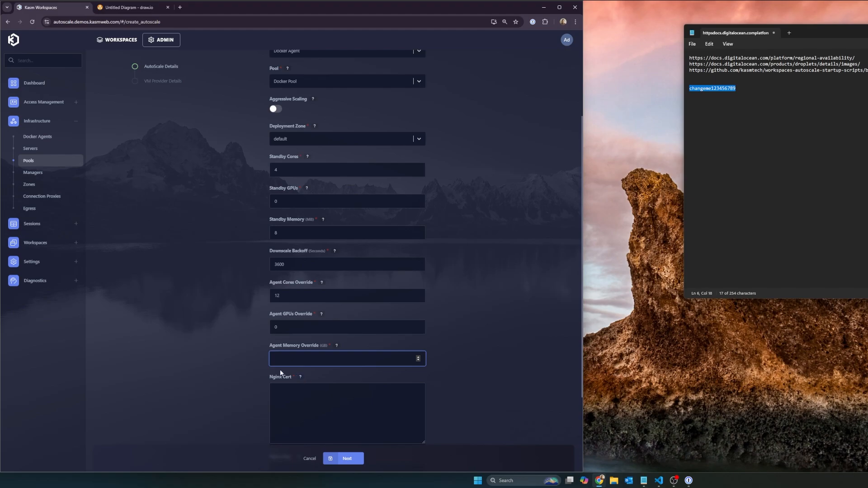
{"action": "type", "text": "12"}
{"action": "left_click", "coordinate": [249, 348]}
{"action": "scroll", "coordinate": [245, 335], "scroll_direction": "down", "scroll_amount": 3}
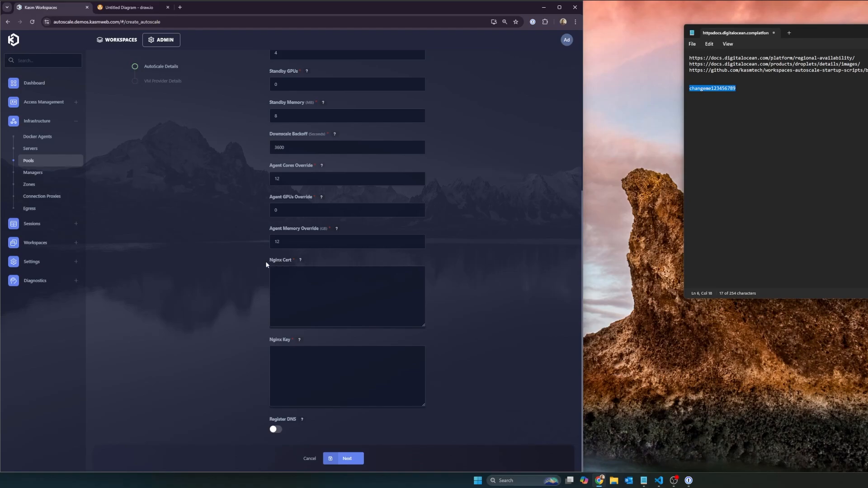
Examine the Nginx Cert and Nginx Key fields of the AutoScale config.
{"action": "left_click", "coordinate": [478, 274]}
{"action": "left_click", "coordinate": [298, 287]}
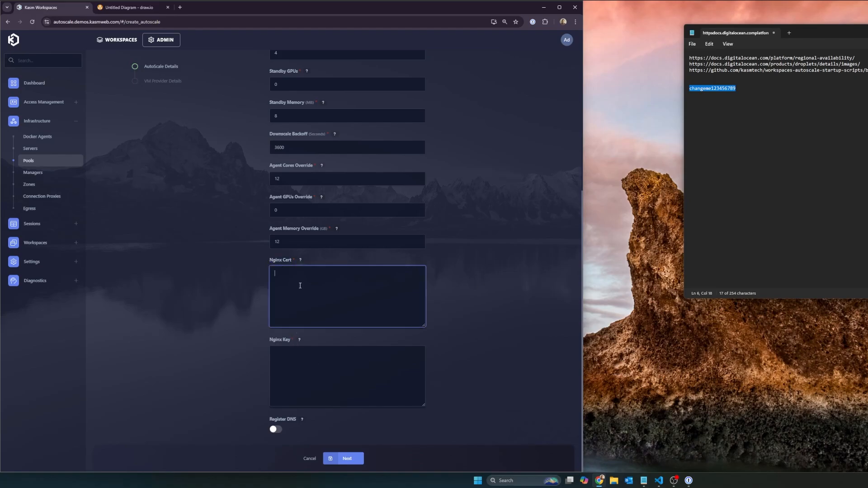
{"action": "left_click", "coordinate": [453, 264]}
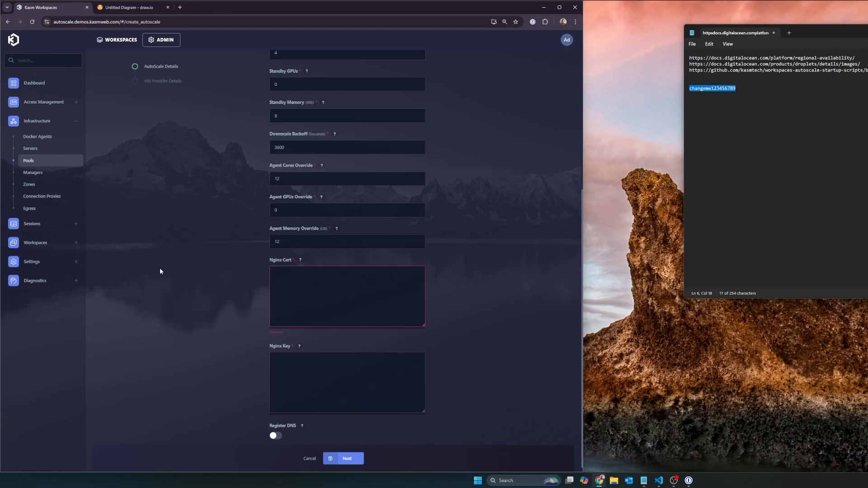
{"action": "left_click", "coordinate": [285, 281]}
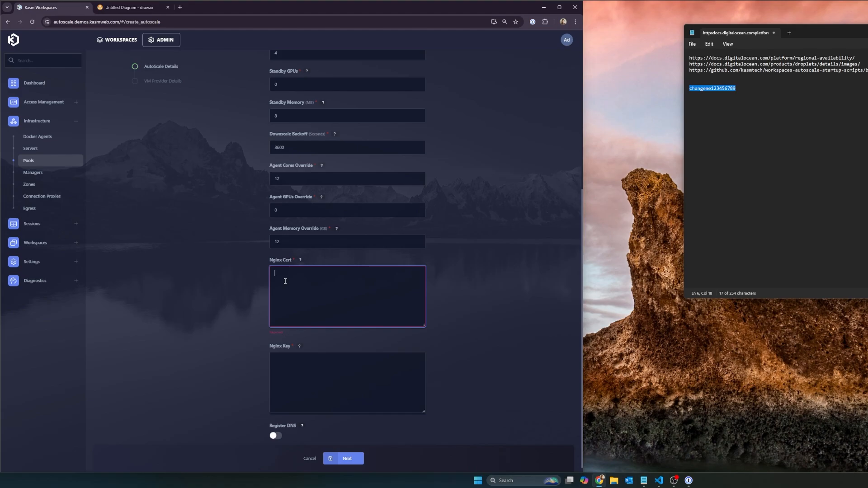
{"action": "left_click_drag", "start_coordinate": [297, 258], "coordinate": [293, 258]}
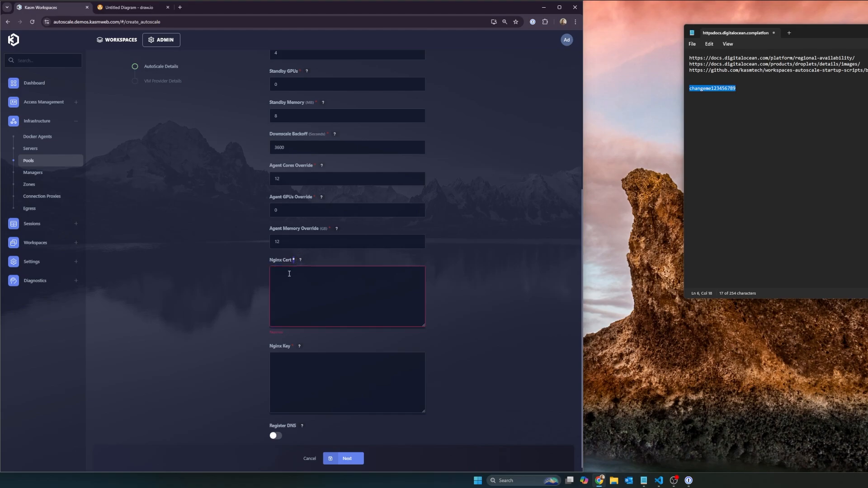
{"action": "left_click", "coordinate": [289, 273]}
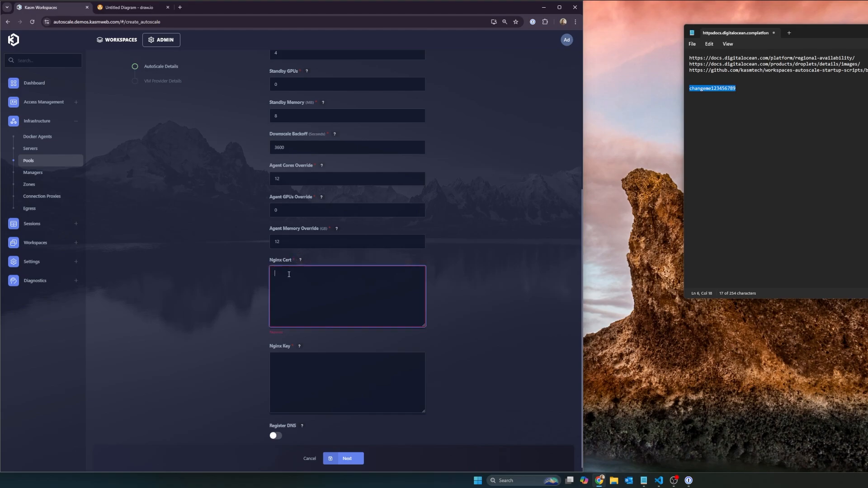
{"action": "left_click", "coordinate": [298, 362]}
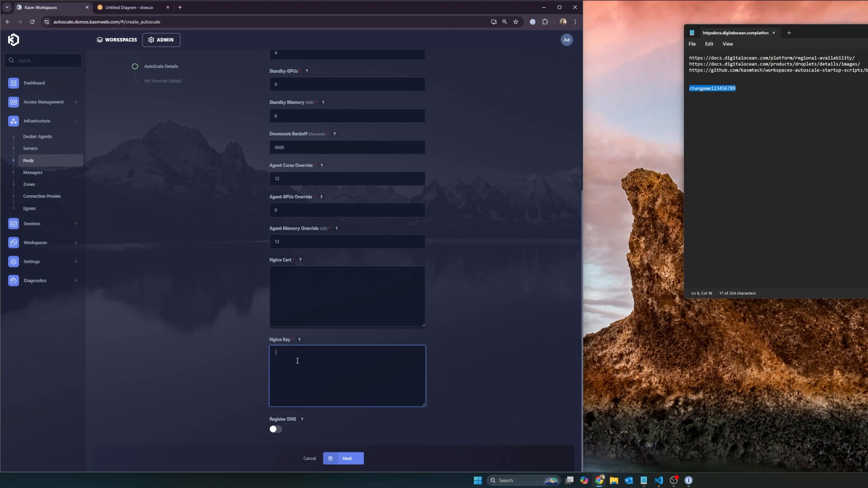
{"action": "left_click", "coordinate": [488, 274]}
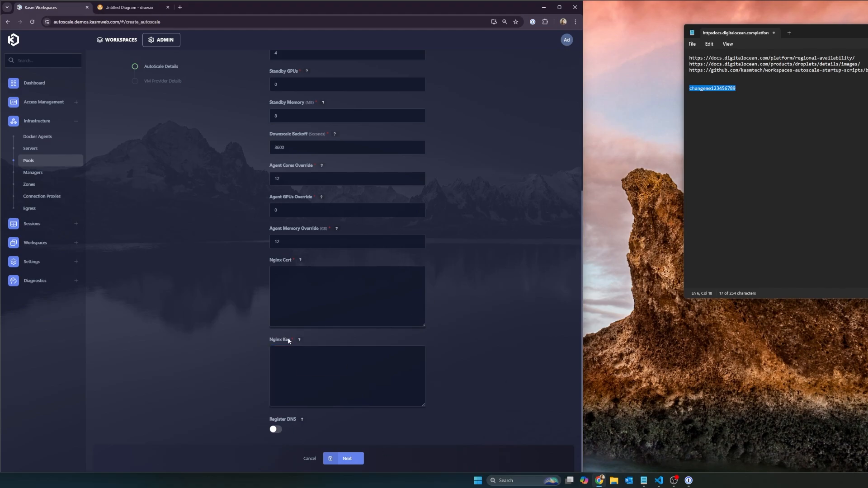
{"action": "left_click_drag", "start_coordinate": [289, 341], "coordinate": [295, 341]}
{"action": "left_click", "coordinate": [374, 335]}
Save the AutoScale details and choose Digital Ocean as the provider for a new VM provider config.
{"action": "left_click", "coordinate": [354, 458]}
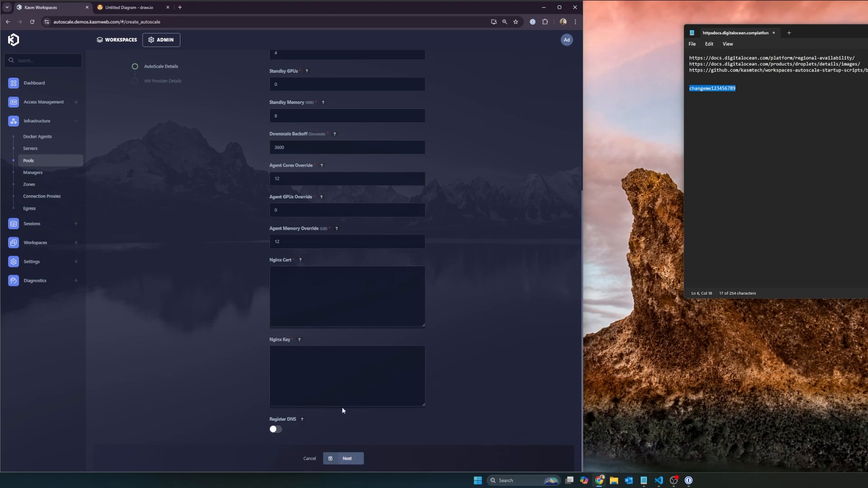
{"action": "left_click_drag", "start_coordinate": [270, 116], "coordinate": [312, 117]}
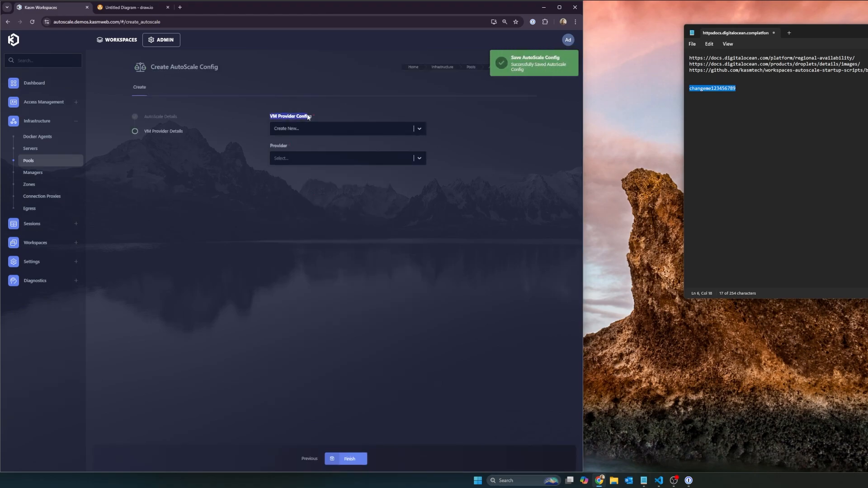
{"action": "left_click", "coordinate": [306, 114]}
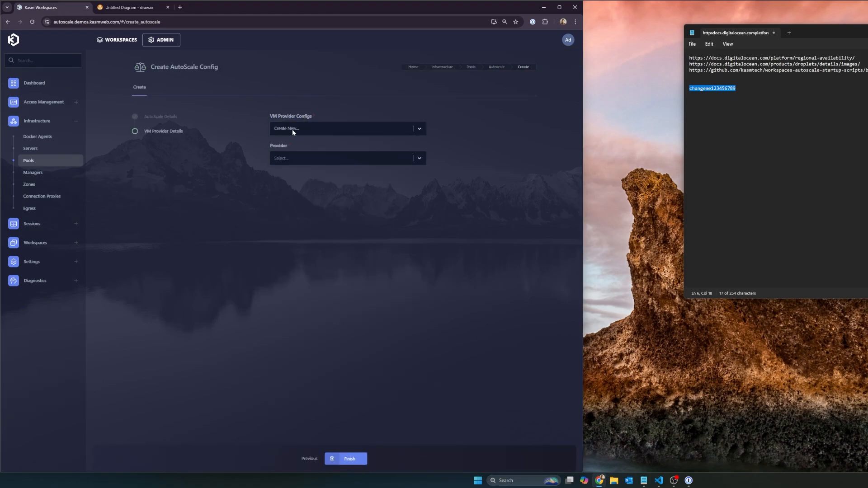
{"action": "left_click", "coordinate": [283, 158]}
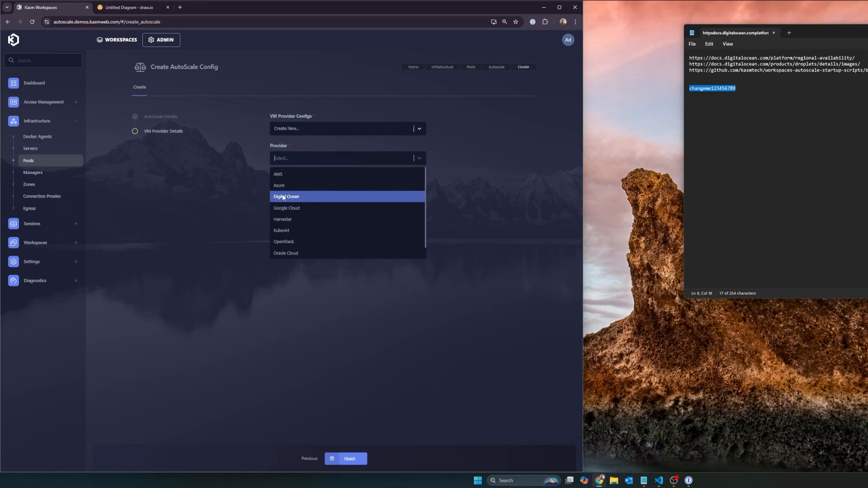
{"action": "left_click", "coordinate": [305, 197]}
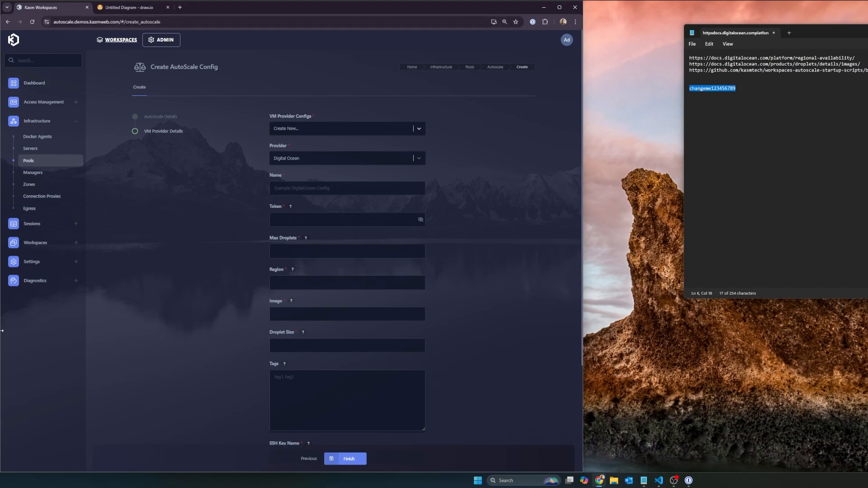
Name the Digital Ocean VM provider config "ZONE PROCVIDER POOl VM Provider".
{"action": "left_click", "coordinate": [298, 188]}
{"action": "left_click", "coordinate": [266, 185]}
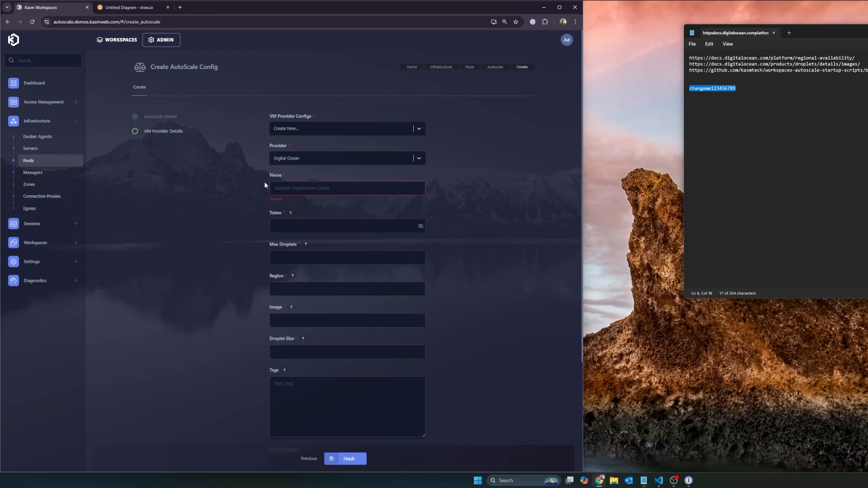
{"action": "left_click", "coordinate": [311, 193]}
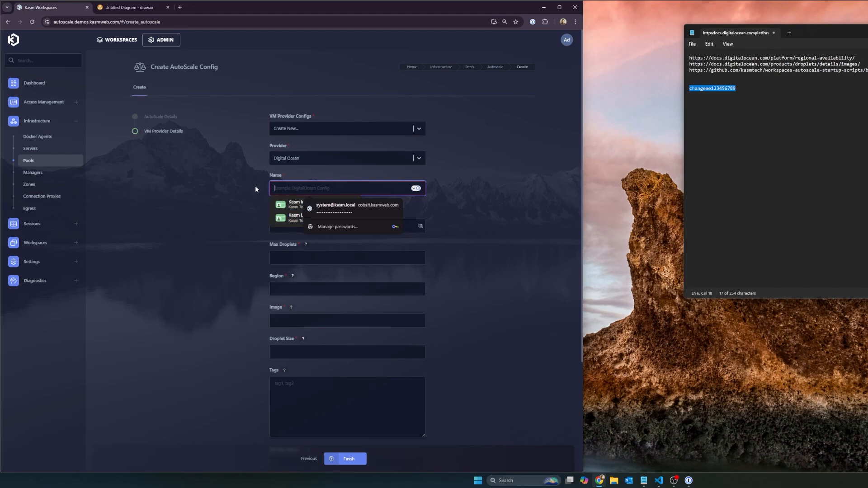
{"action": "type", "text": "REGION"}
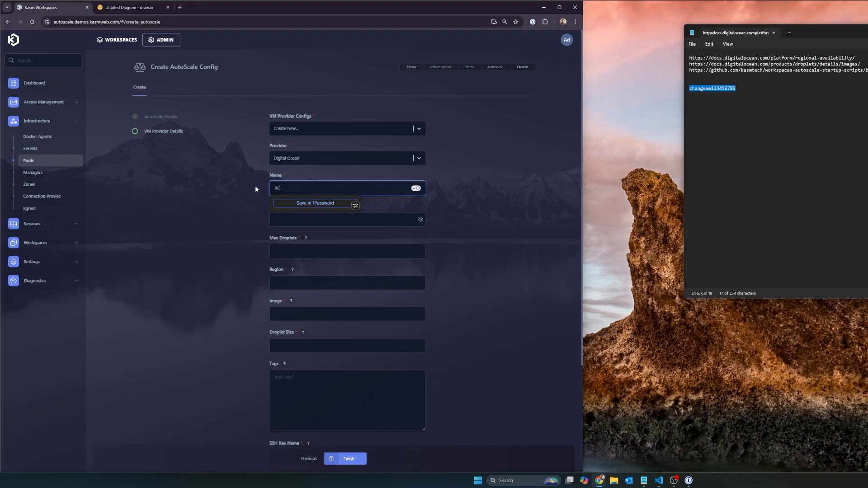
{"action": "key", "text": "BackSpace"}
{"action": "key", "text": "BackSpace"}
{"action": "key", "text": "BackSpace"}
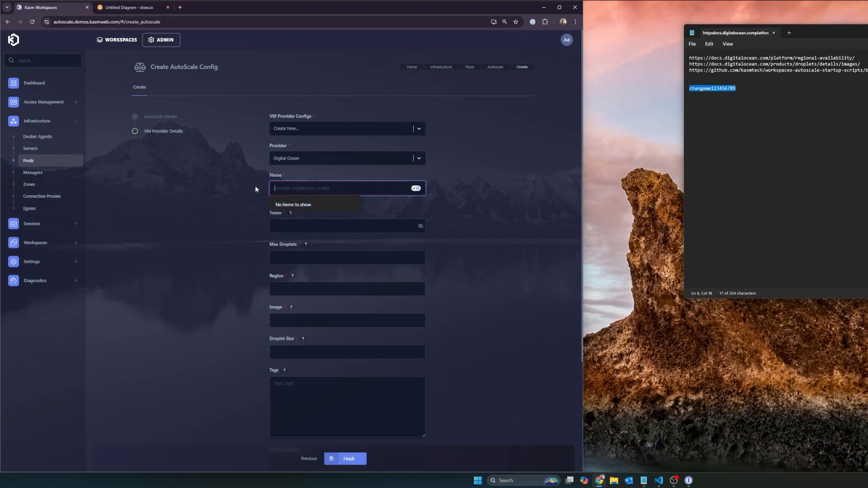
{"action": "type", "text": "ZONE"}
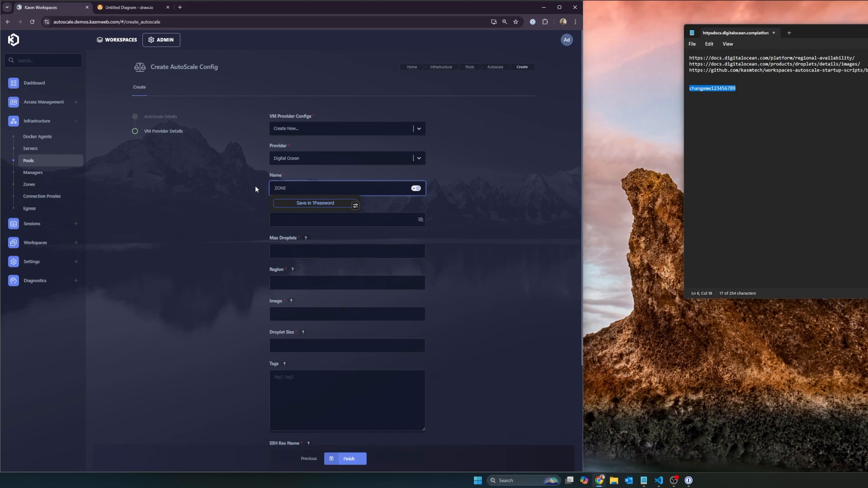
{"action": "type", "text": " PROC"}
{"action": "type", "text": "VIDER"}
{"action": "type", "text": " POOl"}
{"action": "type", "text": " VM"}
{"action": "type", "text": " Privat"}
{"action": "type", "text": "ovider"}
Check the Token field of the VM provider config and open the DigitalOcean control panel in a new browser tab.
{"action": "double_click", "coordinate": [282, 206]}
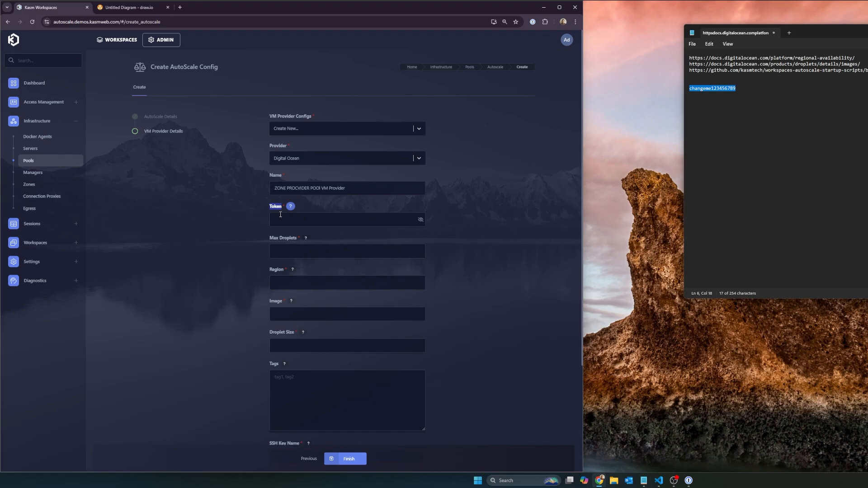
{"action": "left_click", "coordinate": [236, 209]}
{"action": "left_click", "coordinate": [180, 7]}
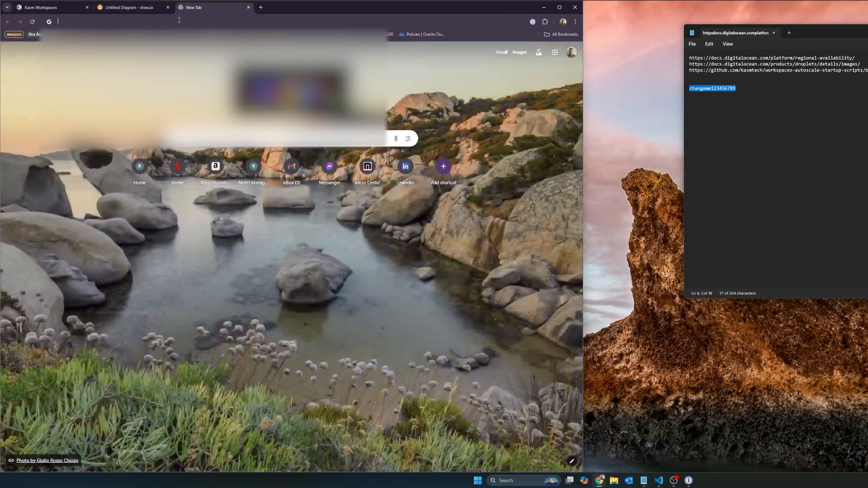
{"action": "type", "text": "dig"}
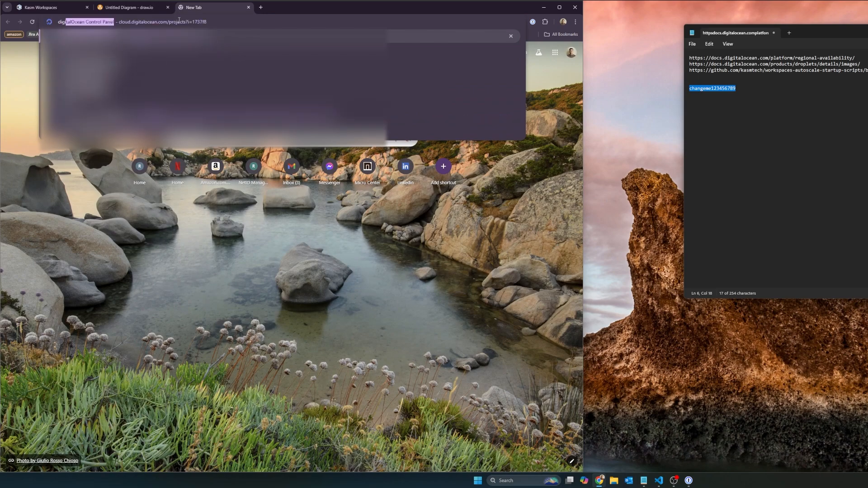
{"action": "key", "text": "Return"}
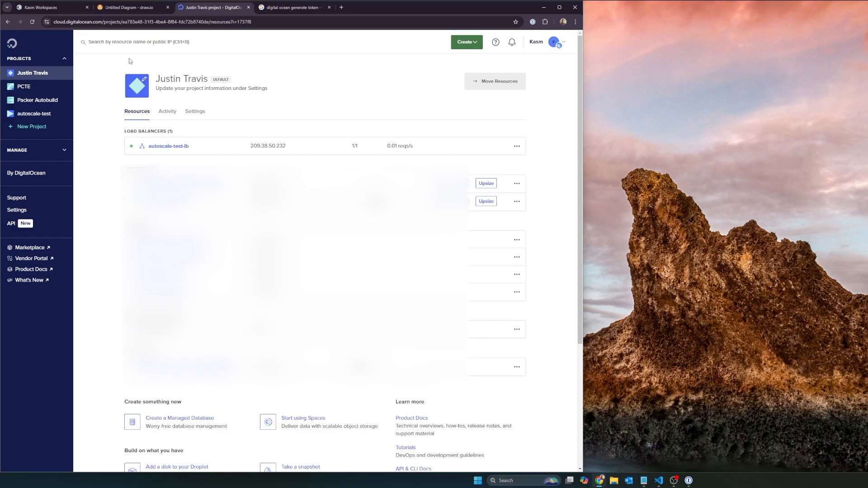
Recheck the Token field in Kasm Workspaces, and open the API personal access tokens page in DigitalOcean.
{"action": "left_click", "coordinate": [41, 10]}
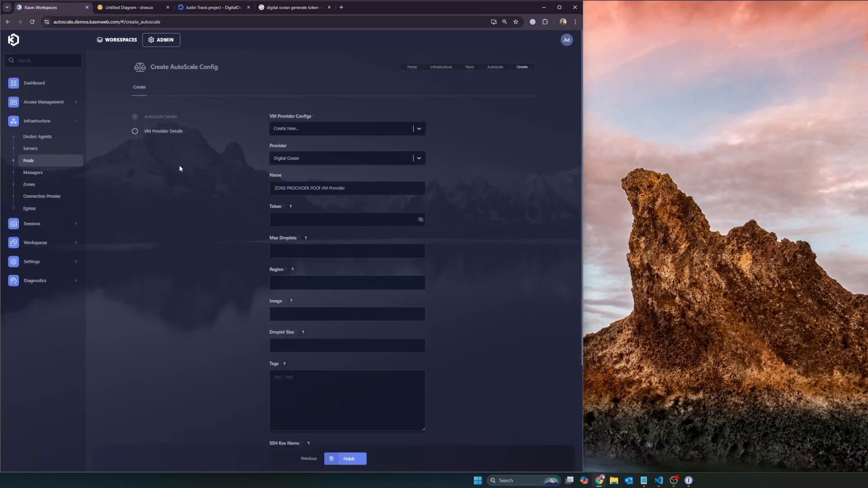
{"action": "left_click_drag", "start_coordinate": [276, 206], "coordinate": [281, 207]}
{"action": "left_click", "coordinate": [201, 10]}
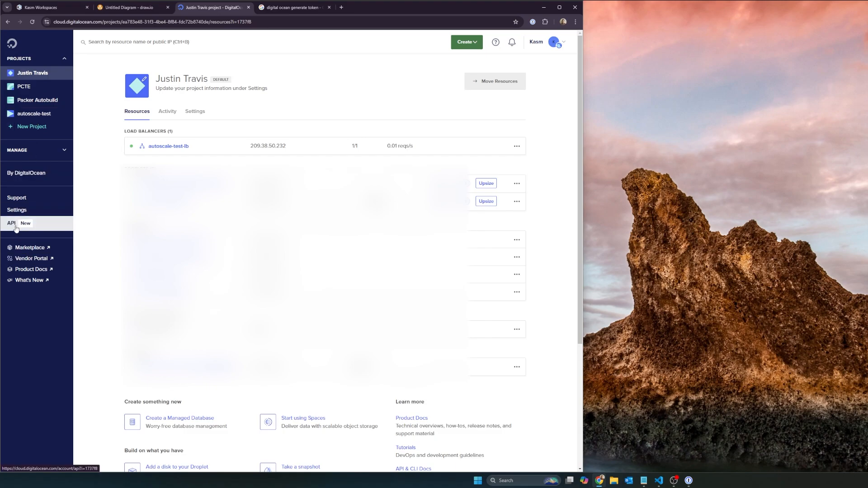
{"action": "left_click", "coordinate": [41, 225]}
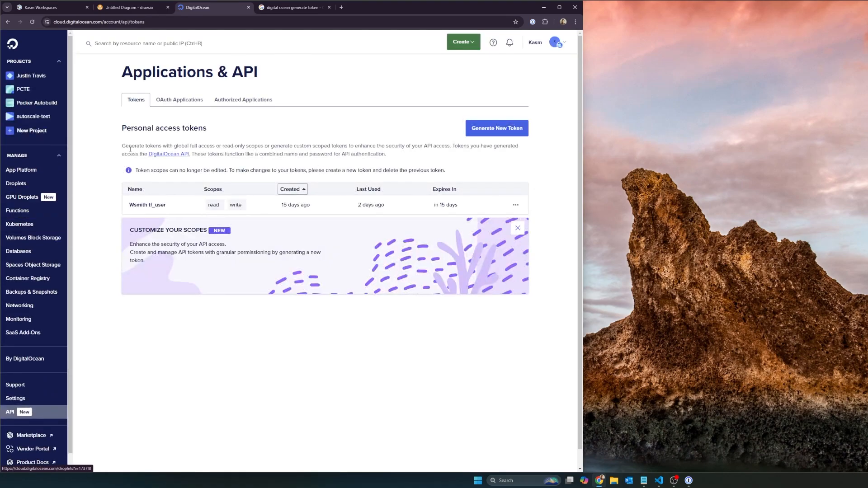
{"action": "left_click_drag", "start_coordinate": [122, 129], "coordinate": [219, 135]}
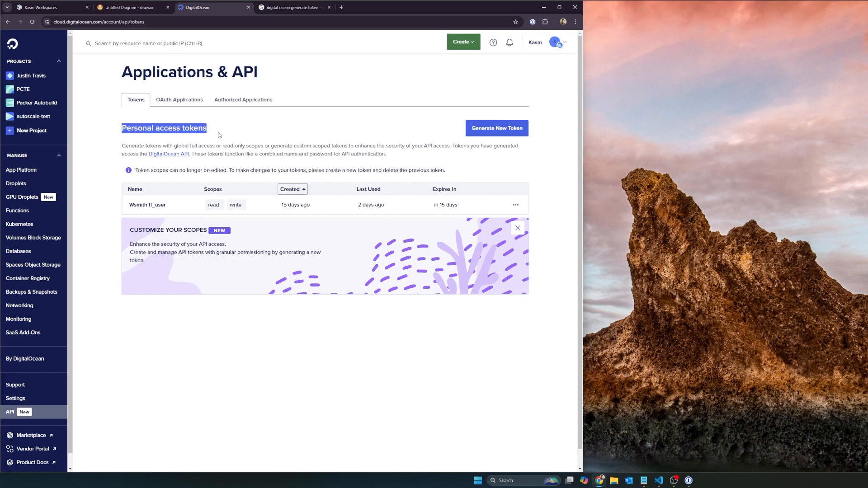
{"action": "left_click", "coordinate": [237, 137]}
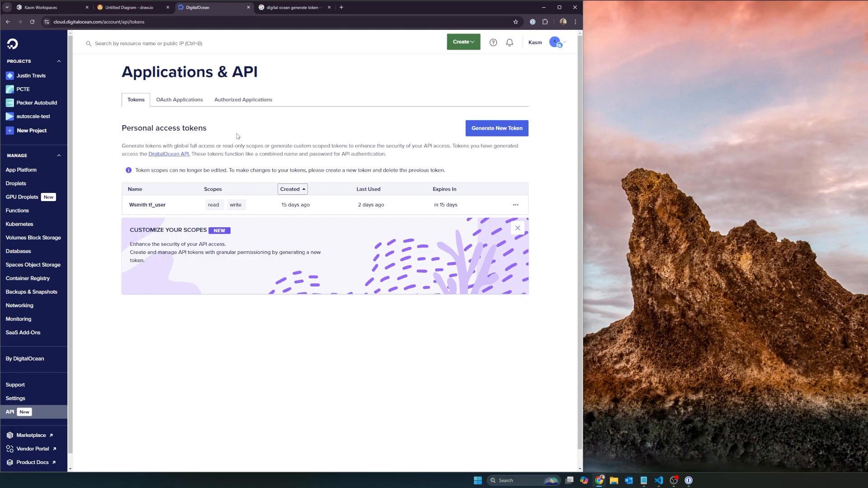
Start a new personal access token named Autoscale-walkthrough with an expiration of 30 days.
{"action": "left_click", "coordinate": [480, 127]}
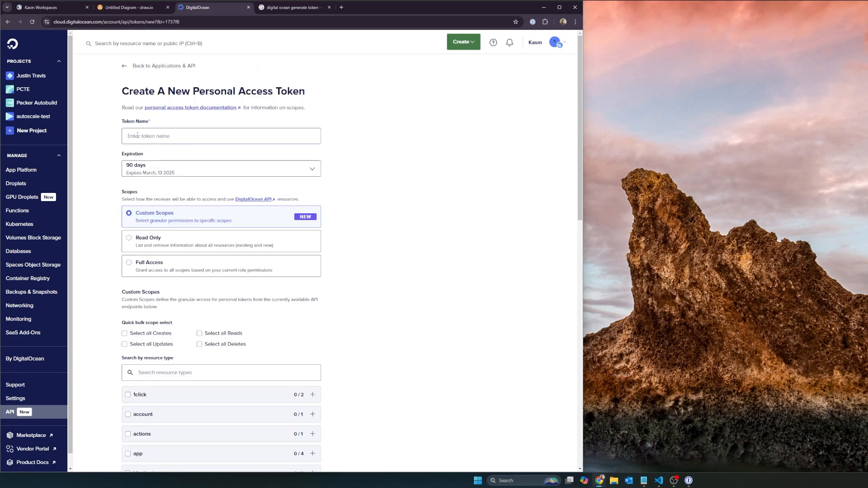
{"action": "left_click", "coordinate": [137, 135]}
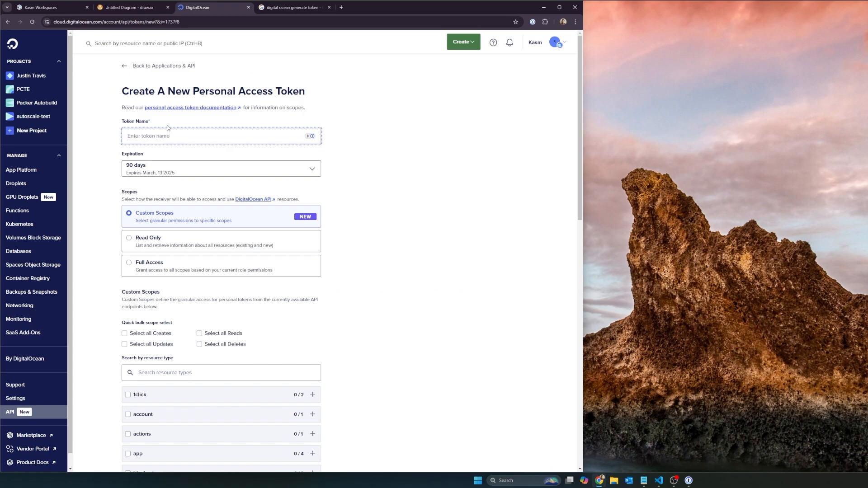
{"action": "type", "text": "Autoscale-walkthrough"}
{"action": "left_click", "coordinate": [172, 167]}
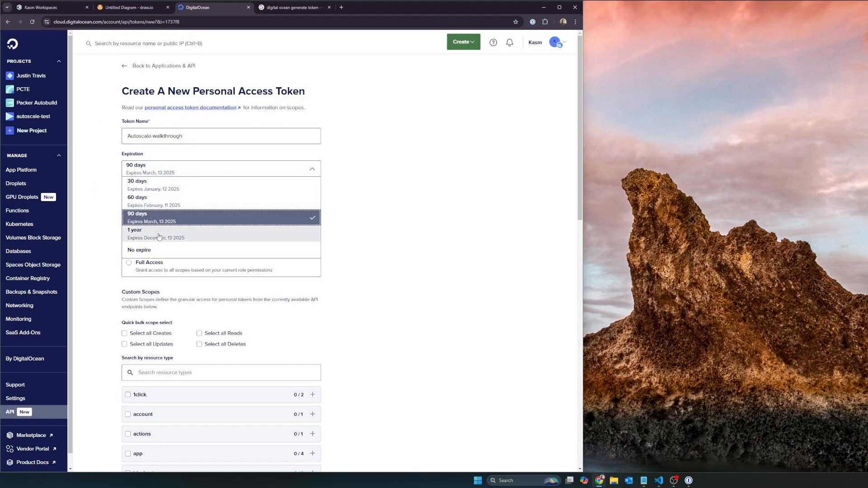
{"action": "left_click", "coordinate": [165, 184]}
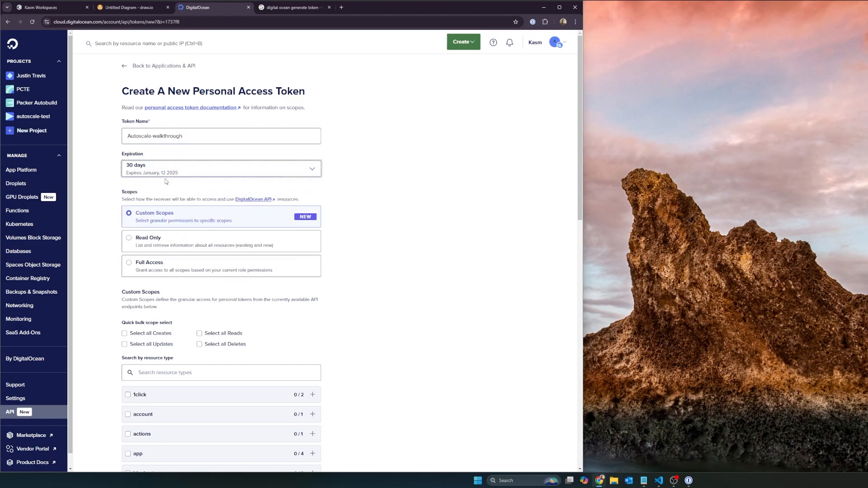
{"action": "left_click", "coordinate": [252, 170]}
{"action": "left_click", "coordinate": [199, 180]}
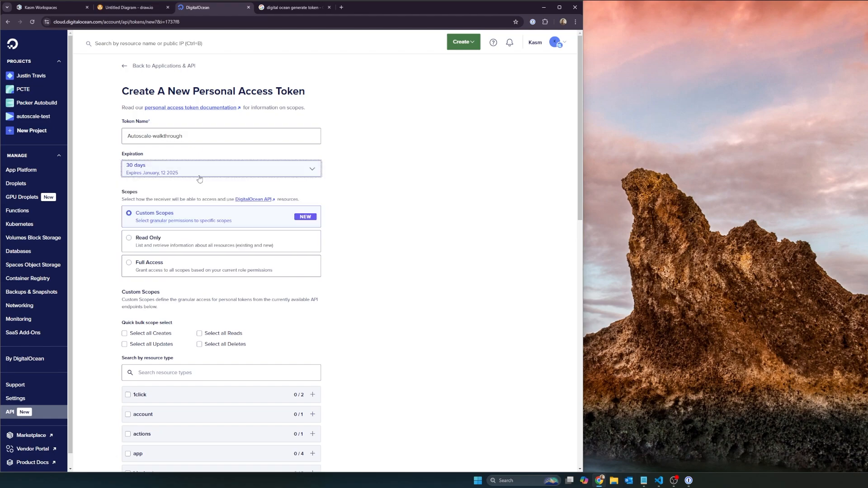
Examine the scope options and the list of resource types available for the token's custom scopes.
{"action": "left_click", "coordinate": [389, 180]}
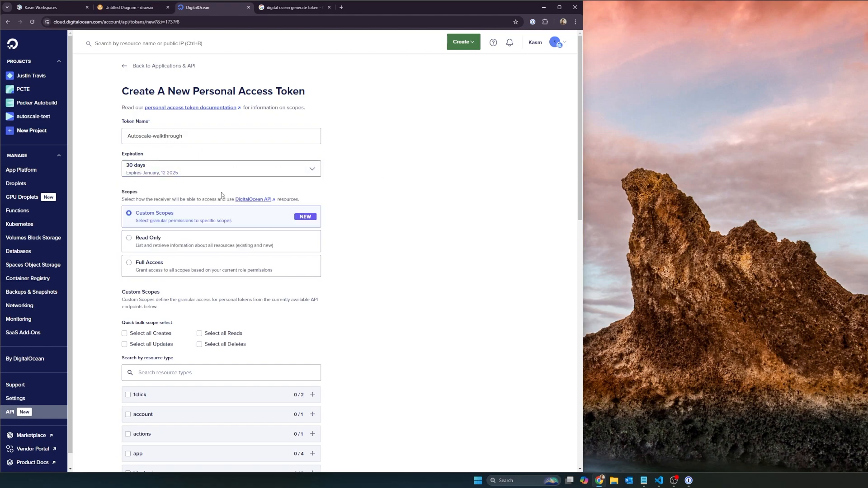
{"action": "scroll", "coordinate": [221, 192], "scroll_direction": "down", "scroll_amount": 1}
{"action": "scroll", "coordinate": [103, 183], "scroll_direction": "down", "scroll_amount": 1}
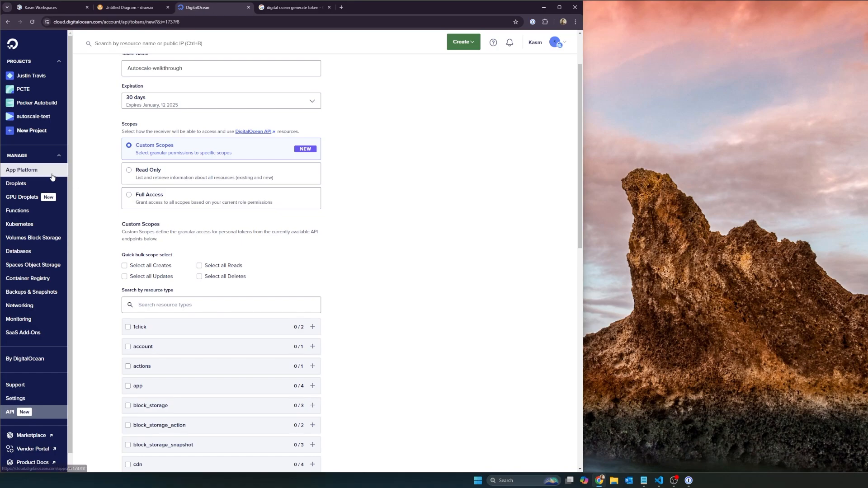
{"action": "scroll", "coordinate": [434, 224], "scroll_direction": "down", "scroll_amount": 1}
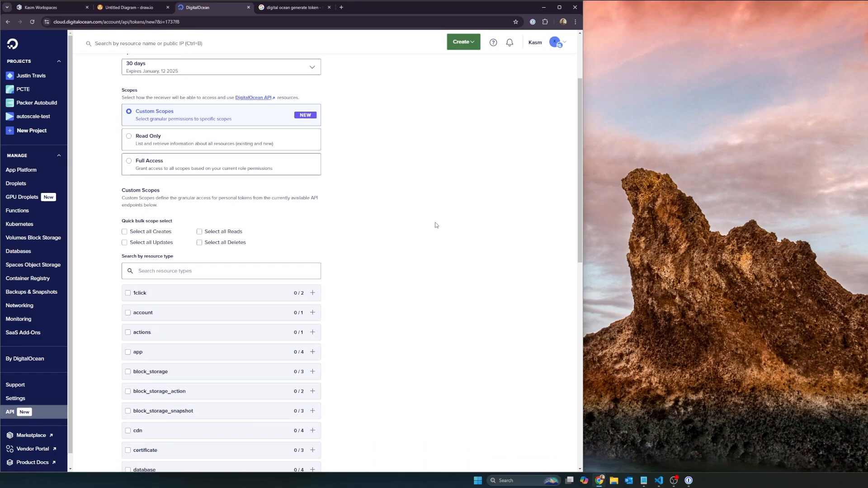
{"action": "scroll", "coordinate": [434, 224], "scroll_direction": "up", "scroll_amount": 1}
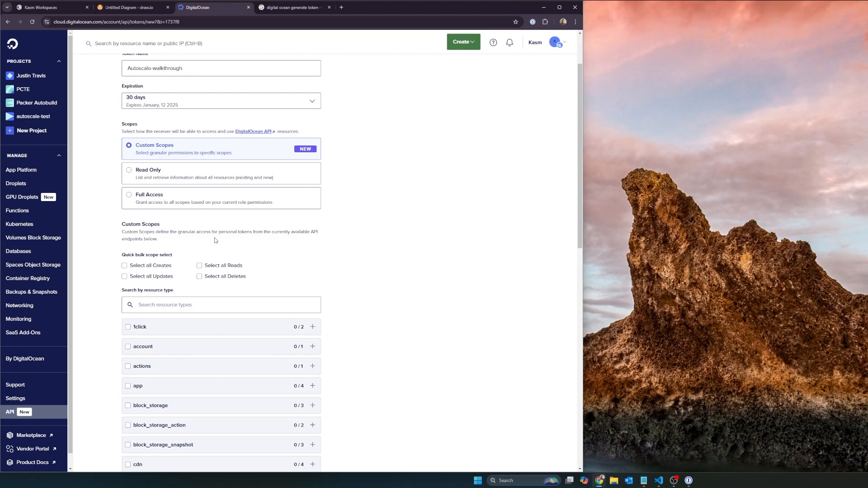
{"action": "scroll", "coordinate": [214, 240], "scroll_direction": "down", "scroll_amount": 4}
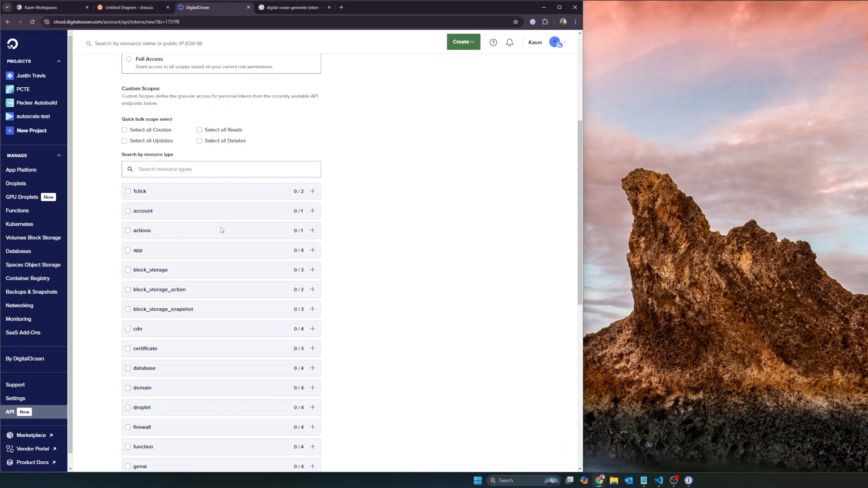
{"action": "scroll", "coordinate": [220, 230], "scroll_direction": "down", "scroll_amount": 2}
{"action": "scroll", "coordinate": [304, 254], "scroll_direction": "up", "scroll_amount": 4}
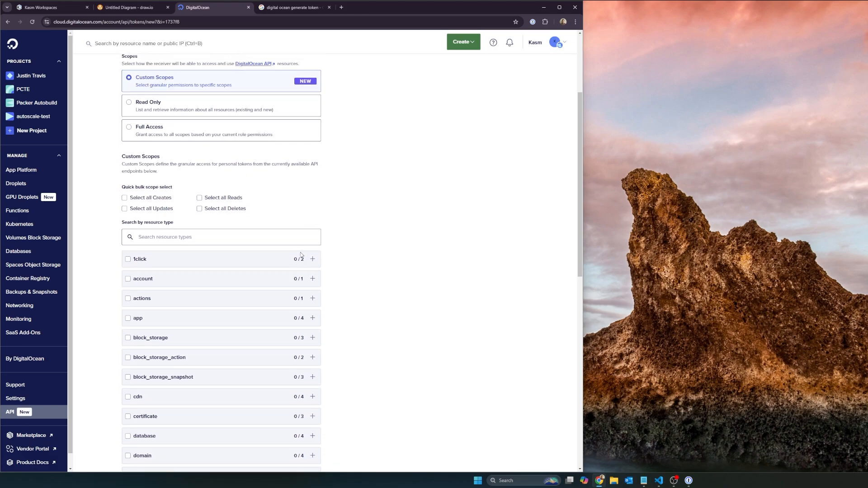
{"action": "scroll", "coordinate": [127, 318], "scroll_direction": "down", "scroll_amount": 3}
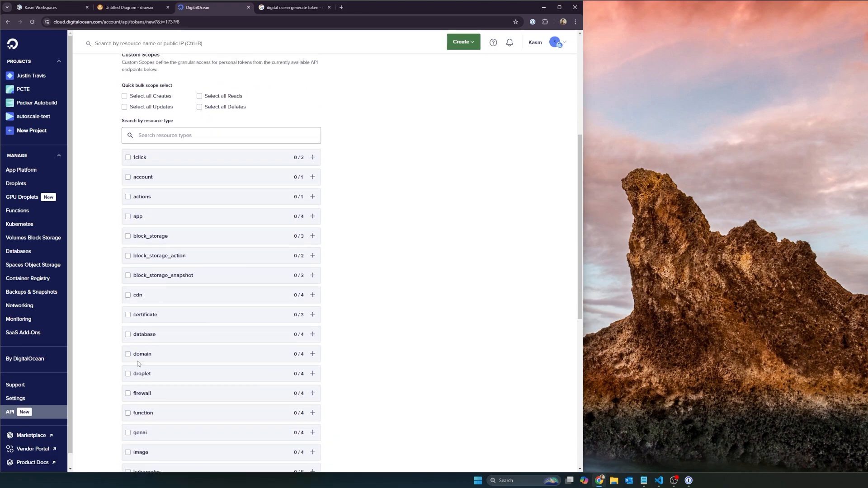
Grant the token all certificate, database, firewall and load_balancer custom scopes.
{"action": "left_click", "coordinate": [128, 316]}
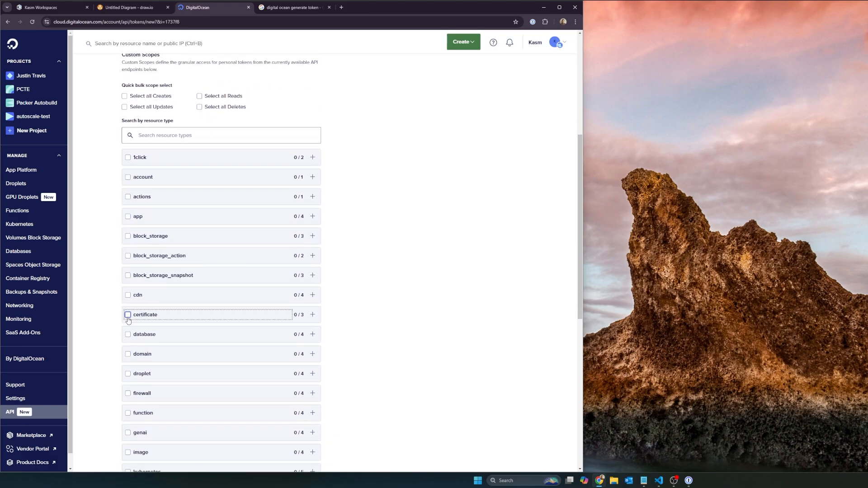
{"action": "left_click", "coordinate": [127, 335]}
{"action": "scroll", "coordinate": [195, 355], "scroll_direction": "down", "scroll_amount": 1}
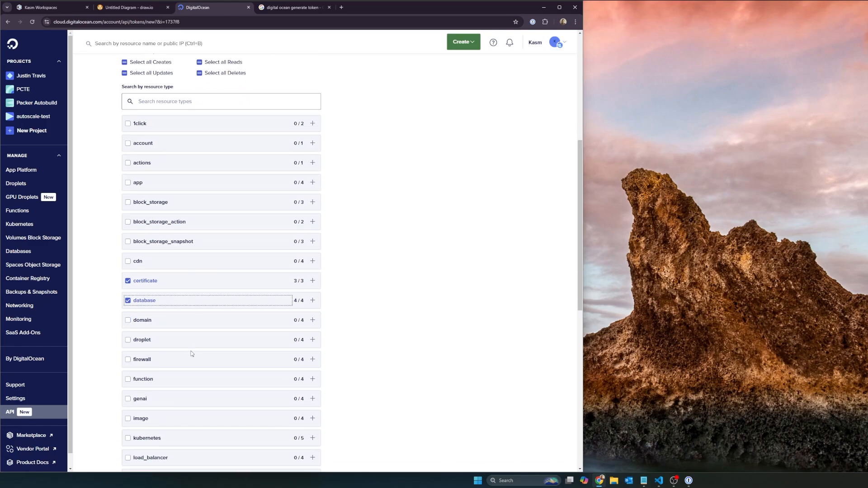
{"action": "scroll", "coordinate": [127, 367], "scroll_direction": "down", "scroll_amount": 1}
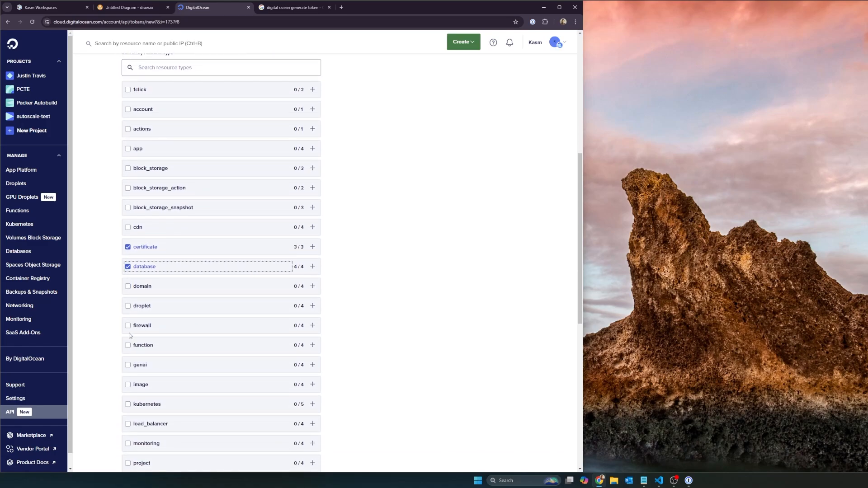
{"action": "left_click", "coordinate": [128, 325]}
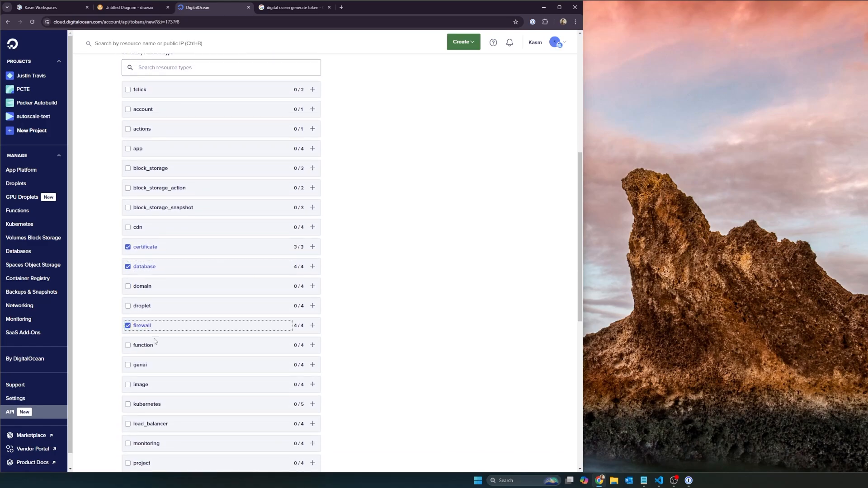
{"action": "scroll", "coordinate": [127, 406], "scroll_direction": "down", "scroll_amount": 1}
{"action": "left_click", "coordinate": [128, 390]}
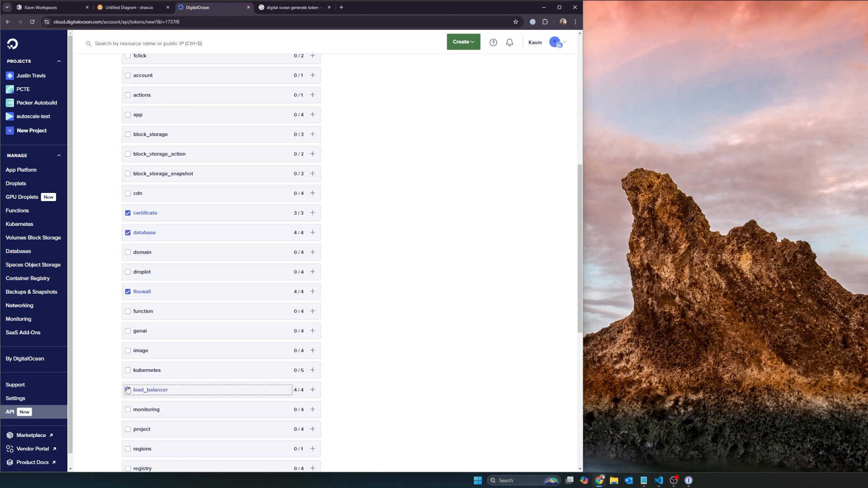
Add all project, regions, sizes, ssh_key and tag scopes to the token.
{"action": "scroll", "coordinate": [128, 391], "scroll_direction": "down", "scroll_amount": 1}
{"action": "left_click", "coordinate": [128, 395]}
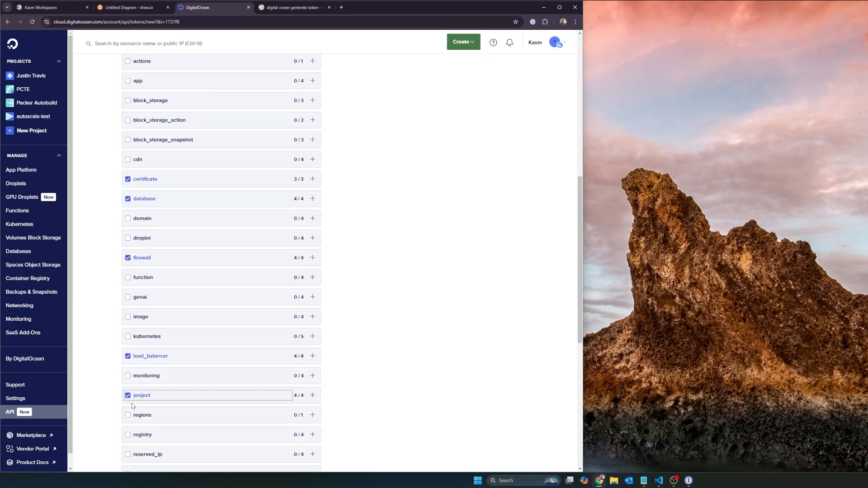
{"action": "scroll", "coordinate": [127, 394], "scroll_direction": "down", "scroll_amount": 1}
{"action": "left_click", "coordinate": [127, 381]}
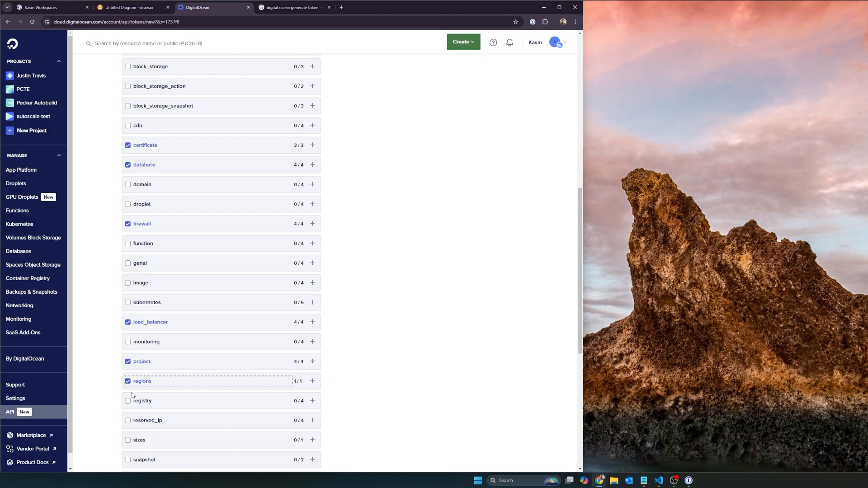
{"action": "scroll", "coordinate": [131, 395], "scroll_direction": "down", "scroll_amount": 4}
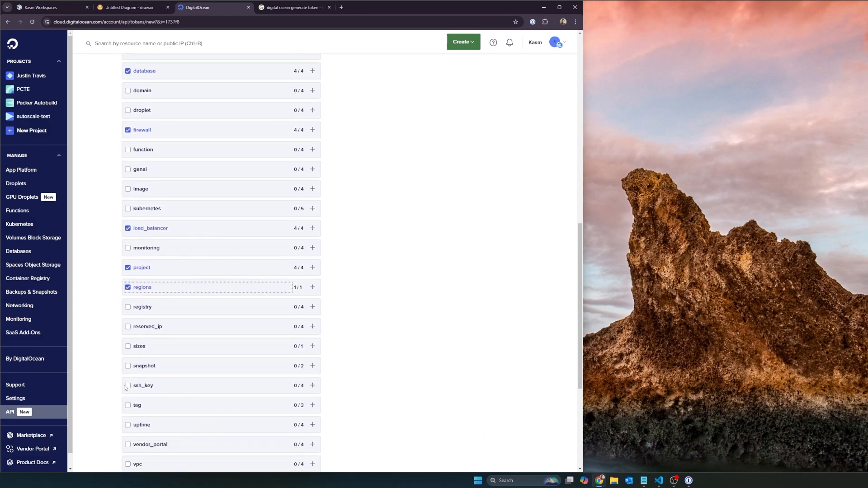
{"action": "left_click", "coordinate": [128, 304]}
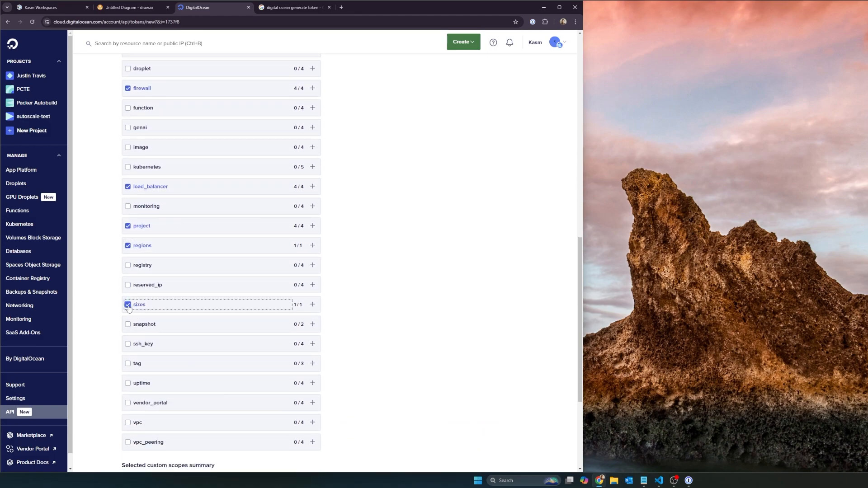
{"action": "left_click", "coordinate": [127, 345]}
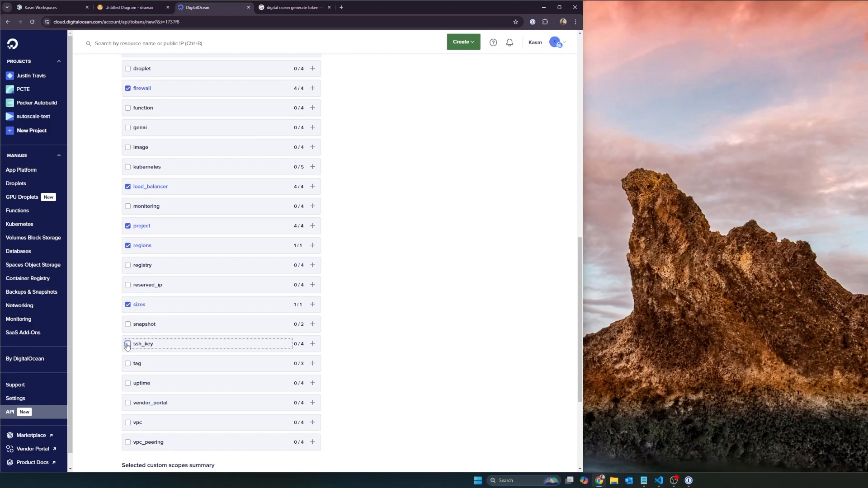
{"action": "left_click", "coordinate": [128, 364]}
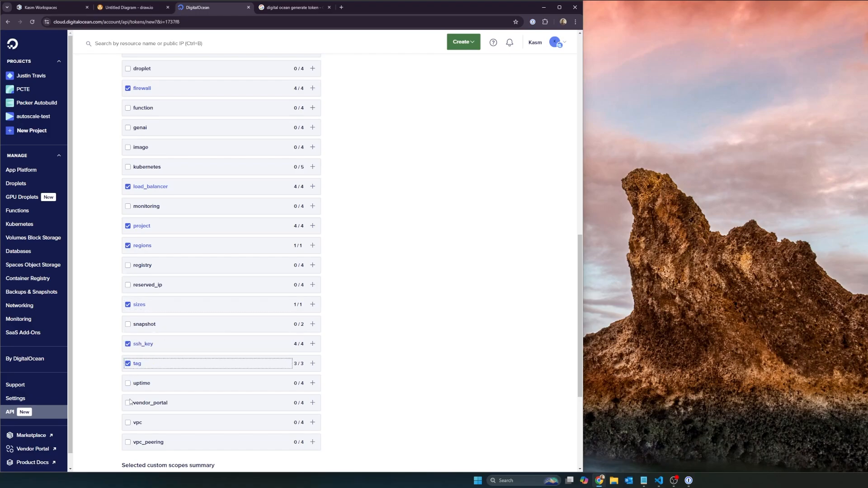
Add all vpc, image, droplet and domain scopes to the token.
{"action": "scroll", "coordinate": [128, 414], "scroll_direction": "up", "scroll_amount": 1}
{"action": "scroll", "coordinate": [134, 438], "scroll_direction": "down", "scroll_amount": 2}
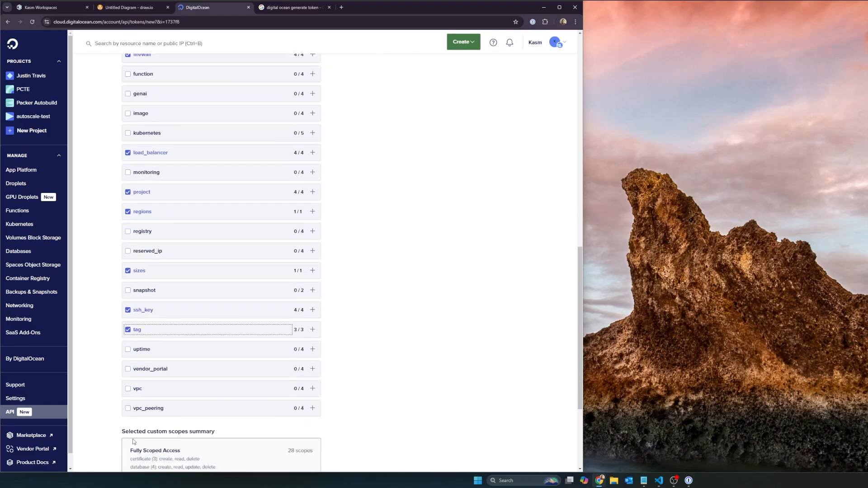
{"action": "left_click", "coordinate": [128, 388]}
{"action": "scroll", "coordinate": [140, 380], "scroll_direction": "up", "scroll_amount": 4}
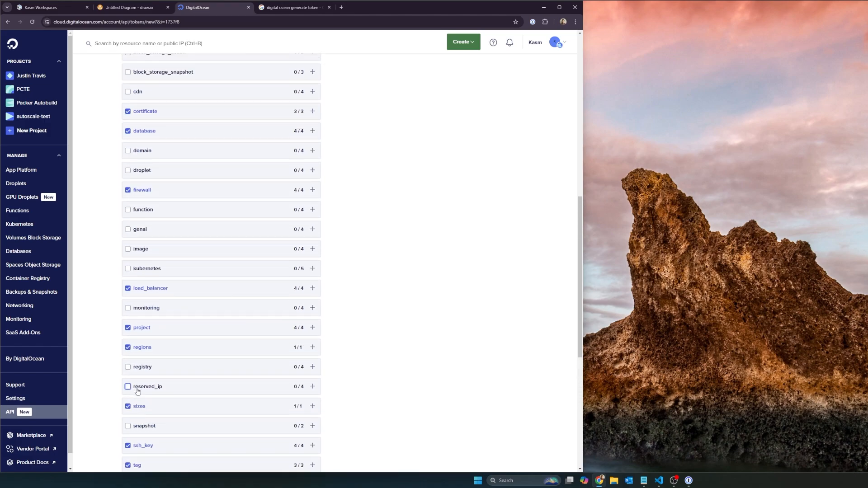
{"action": "scroll", "coordinate": [140, 363], "scroll_direction": "up", "scroll_amount": 1}
{"action": "left_click", "coordinate": [127, 317]}
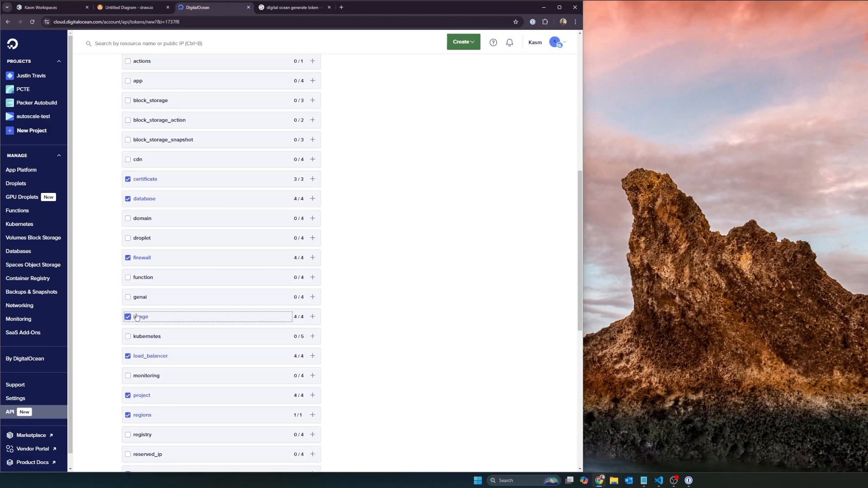
{"action": "scroll", "coordinate": [142, 275], "scroll_direction": "up", "scroll_amount": 1}
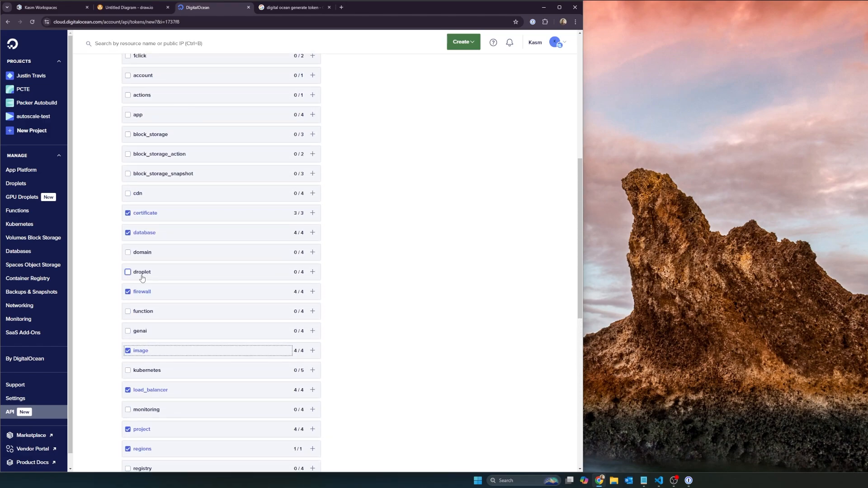
{"action": "left_click", "coordinate": [142, 277]}
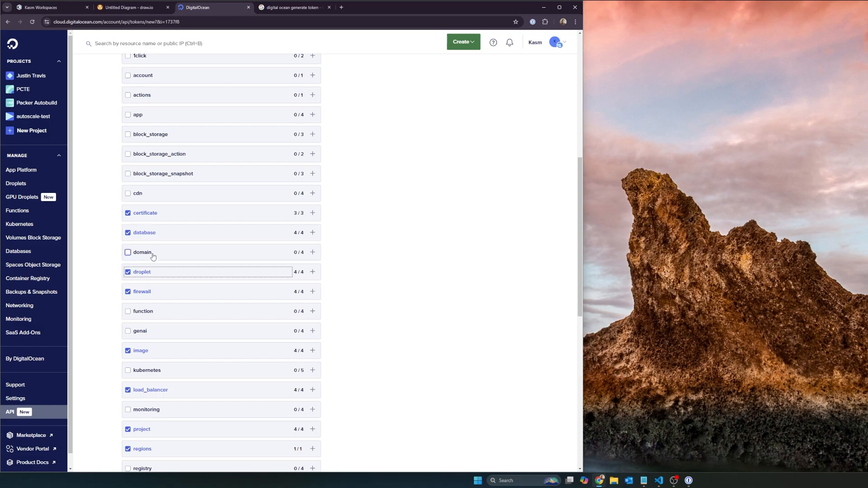
{"action": "left_click", "coordinate": [152, 257]}
Check what the actions resource type contains and add its scope to the token.
{"action": "scroll", "coordinate": [158, 250], "scroll_direction": "up", "scroll_amount": 2}
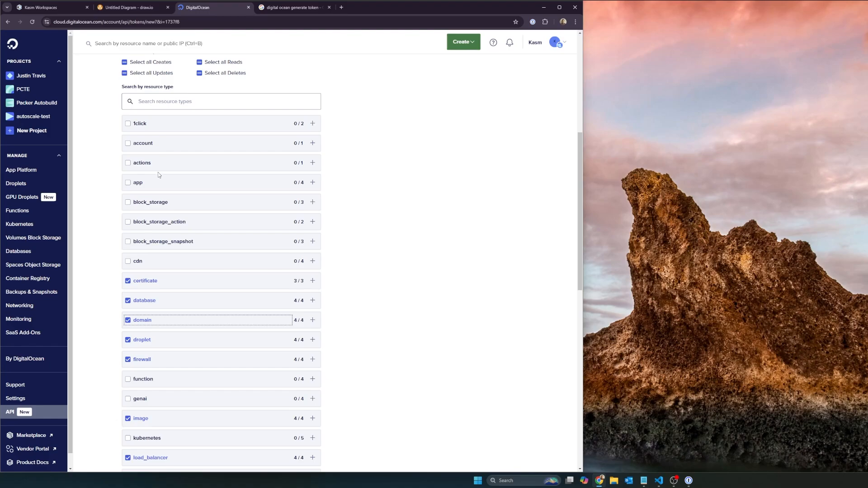
{"action": "left_click", "coordinate": [312, 164]}
{"action": "left_click", "coordinate": [312, 166]}
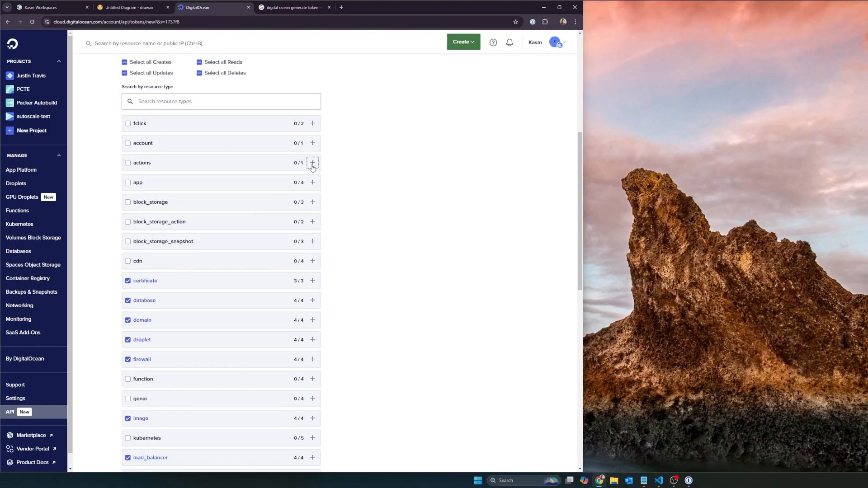
{"action": "left_click", "coordinate": [128, 163]}
Review the selected resource types and the custom scopes summary, including the domain permissions.
{"action": "scroll", "coordinate": [335, 162], "scroll_direction": "up", "scroll_amount": 5}
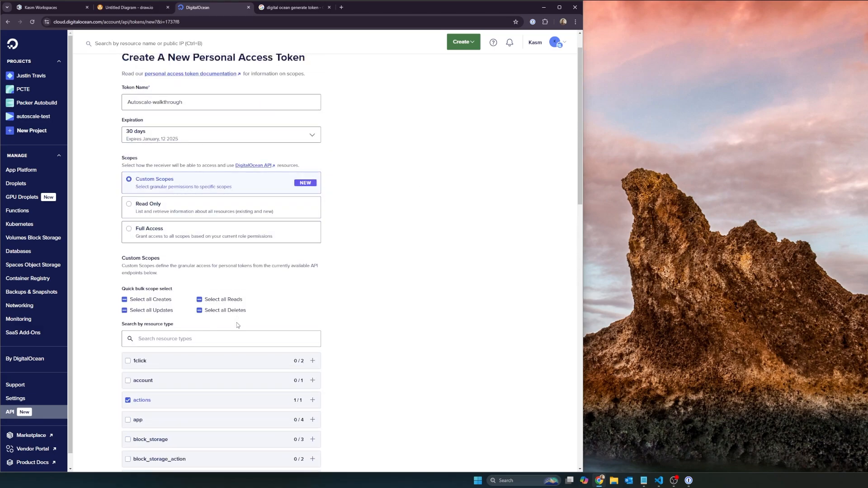
{"action": "scroll", "coordinate": [218, 300], "scroll_direction": "down", "scroll_amount": 1}
{"action": "scroll", "coordinate": [219, 302], "scroll_direction": "down", "scroll_amount": 12}
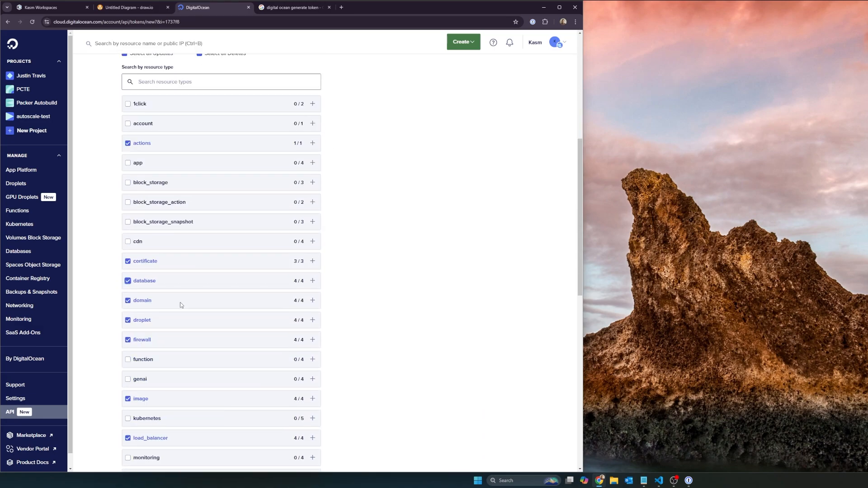
{"action": "scroll", "coordinate": [162, 315], "scroll_direction": "down", "scroll_amount": 3}
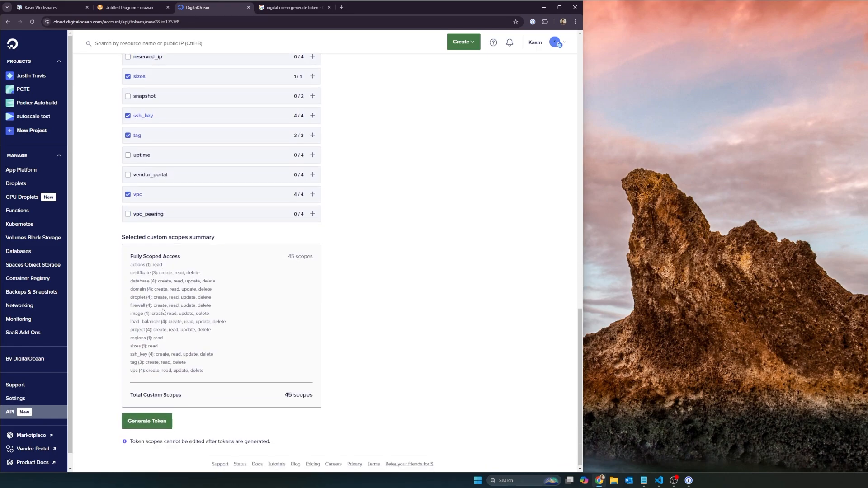
{"action": "left_click_drag", "start_coordinate": [201, 369], "coordinate": [108, 277]}
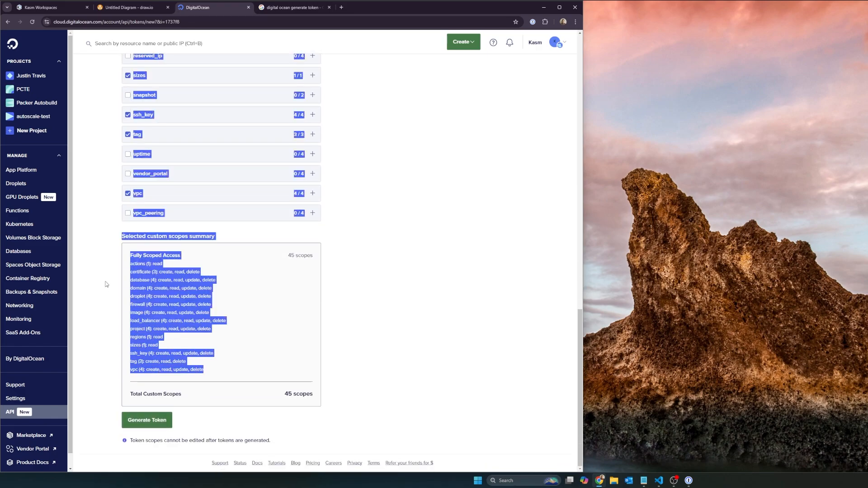
{"action": "left_click", "coordinate": [167, 287]}
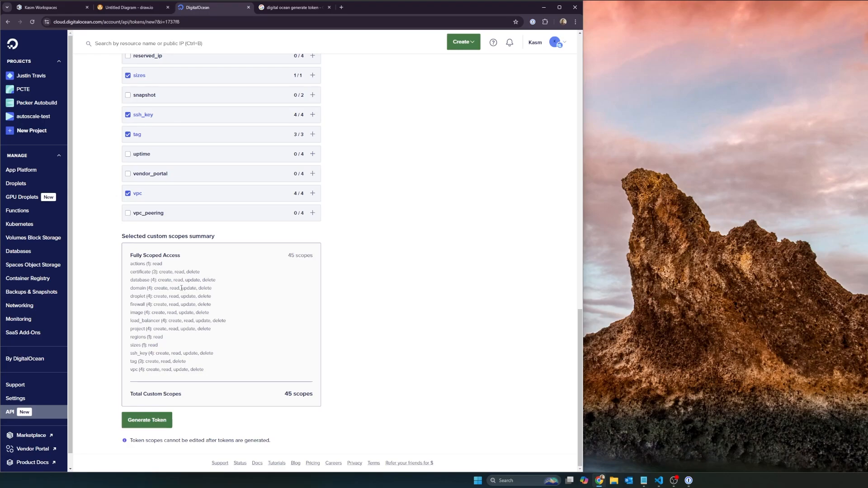
{"action": "double_click", "coordinate": [142, 289]}
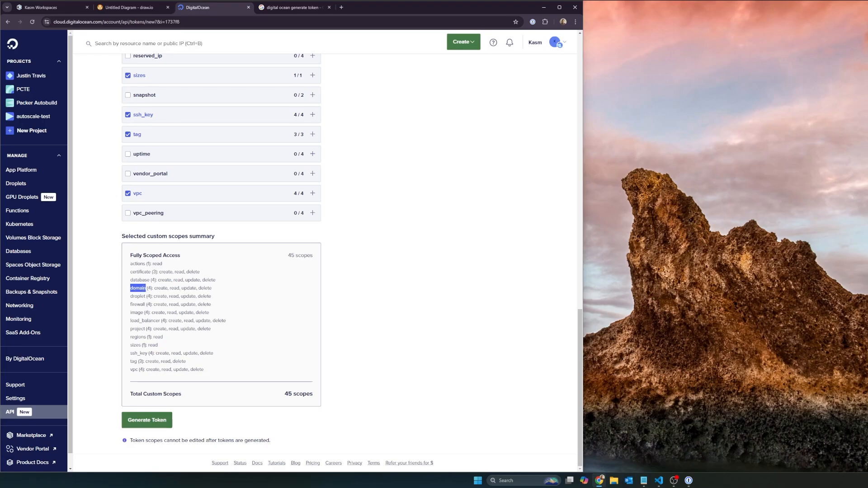
{"action": "double_click", "coordinate": [175, 288]}
{"action": "left_click", "coordinate": [167, 288]}
{"action": "scroll", "coordinate": [346, 283], "scroll_direction": "up", "scroll_amount": 2}
{"action": "scroll", "coordinate": [343, 285], "scroll_direction": "down", "scroll_amount": 2}
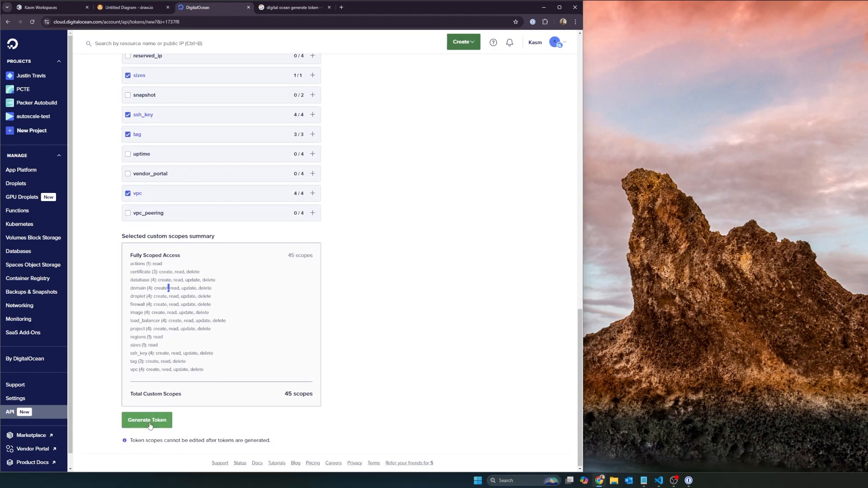
Generate the personal access token, copy its secret value, and return to the VM provider config in Kasm Workspaces.
{"action": "left_click", "coordinate": [148, 421]}
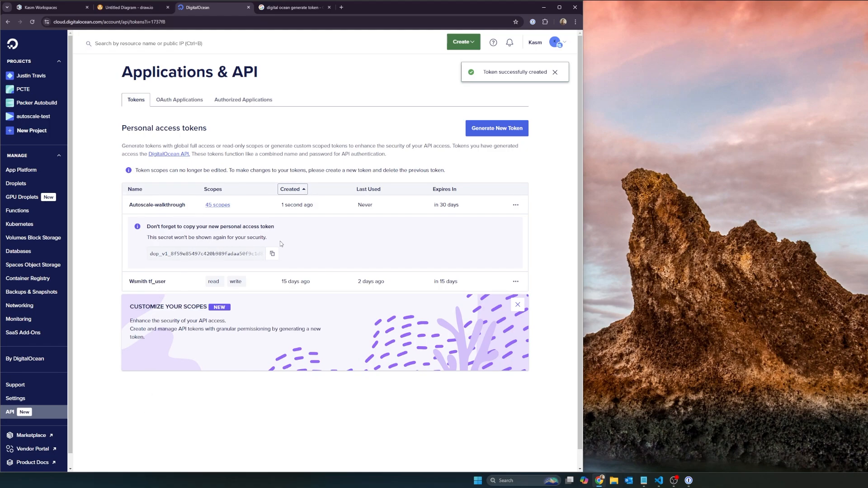
{"action": "left_click", "coordinate": [271, 255]}
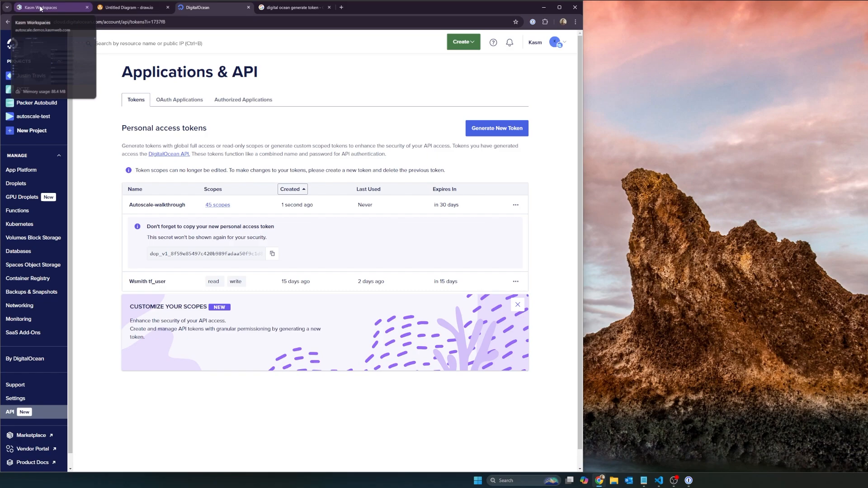
{"action": "left_click", "coordinate": [40, 7]}
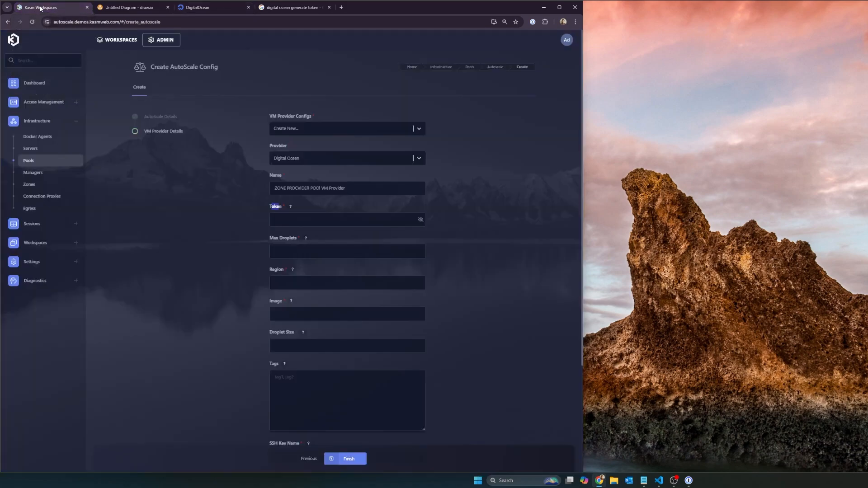
Paste the DigitalOcean personal access token into the Token field of the VM provider config.
{"action": "left_click", "coordinate": [298, 219]}
{"action": "key", "text": "ctrl+v"}
{"action": "left_click", "coordinate": [232, 226]}
{"action": "scroll", "coordinate": [234, 229], "scroll_direction": "down", "scroll_amount": 1}
Set the VM provider's Max Droplets to 10.
{"action": "left_click", "coordinate": [277, 219]}
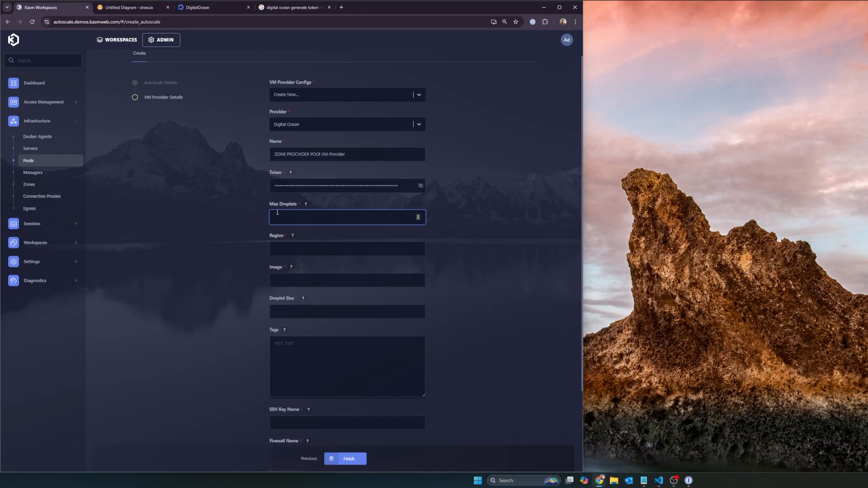
{"action": "left_click_drag", "start_coordinate": [273, 204], "coordinate": [291, 205]}
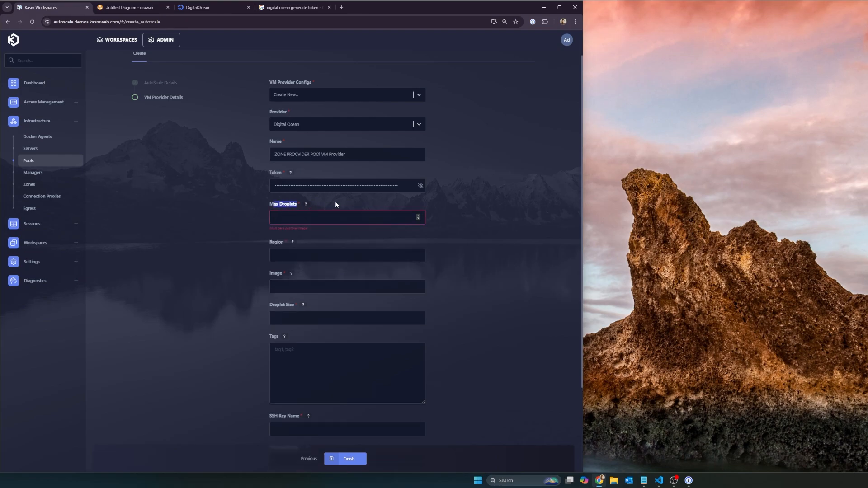
{"action": "left_click", "coordinate": [332, 216]}
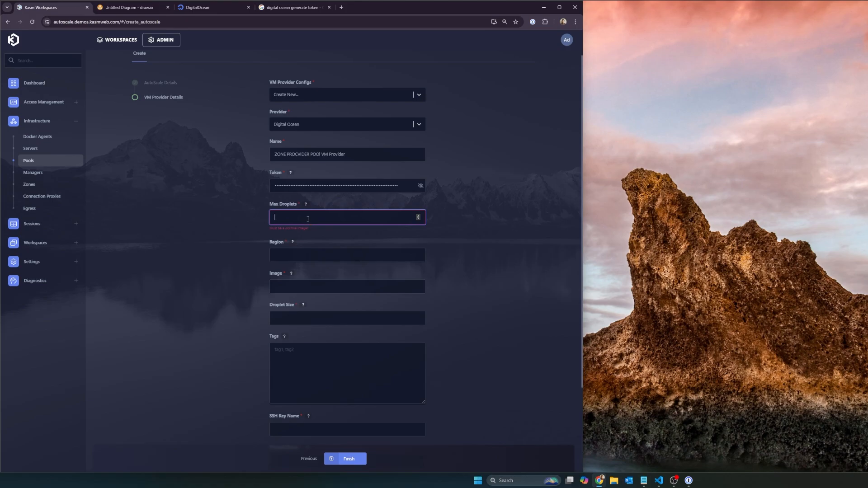
{"action": "type", "text": "1"}
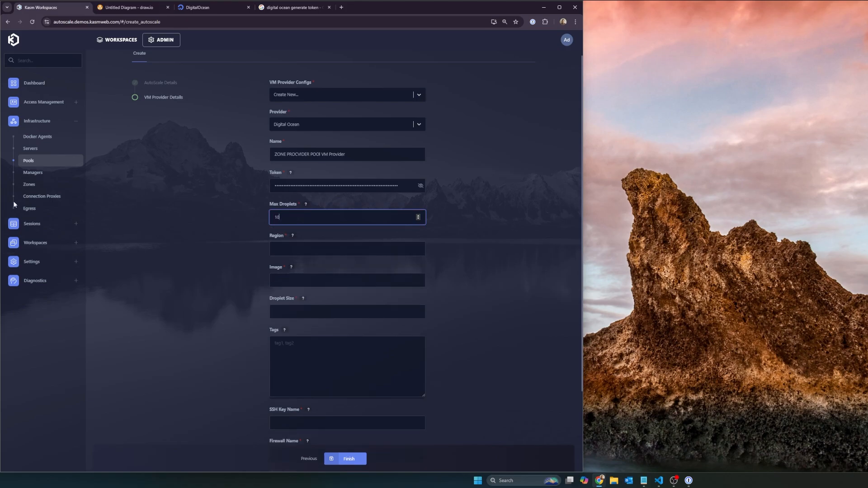
{"action": "type", "text": "0"}
{"action": "left_click", "coordinate": [162, 228]}
{"action": "scroll", "coordinate": [154, 235], "scroll_direction": "down", "scroll_amount": 1}
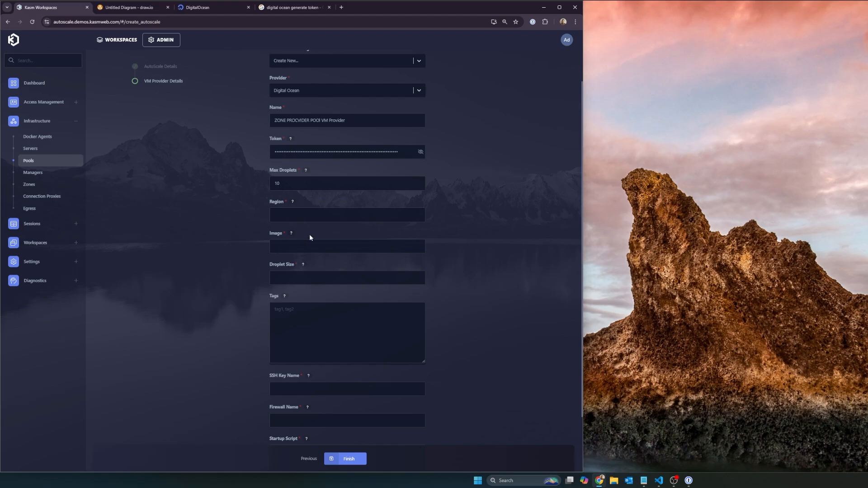
{"action": "left_click_drag", "start_coordinate": [283, 183], "coordinate": [271, 180]}
{"action": "left_click", "coordinate": [253, 187]}
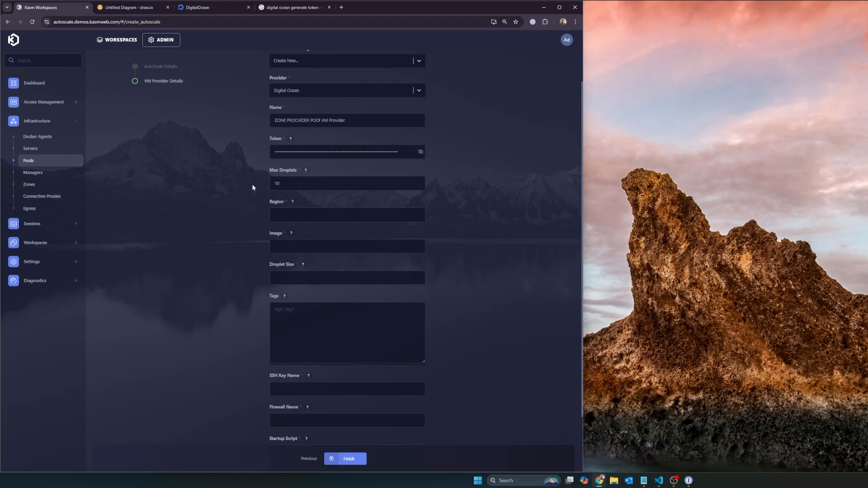
Switch to DigitalOcean and open the autoscale-test-workspaces droplet's details to check its datacenter region.
{"action": "left_click", "coordinate": [292, 211]}
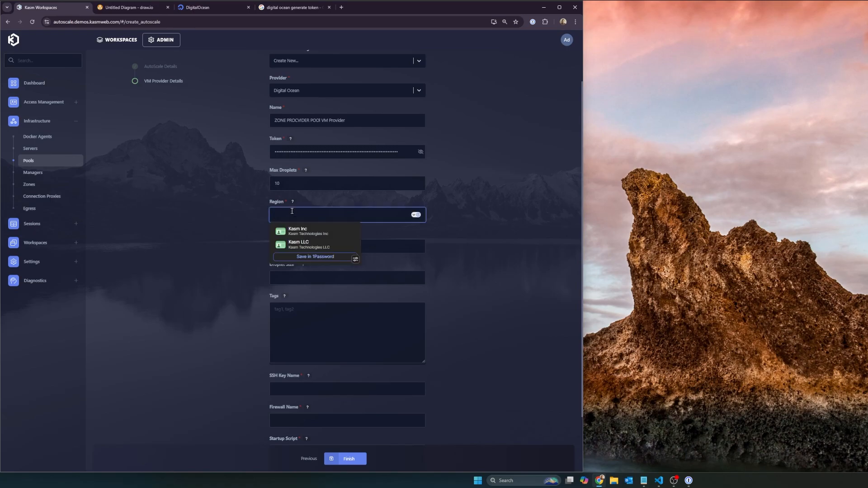
{"action": "left_click", "coordinate": [202, 11]}
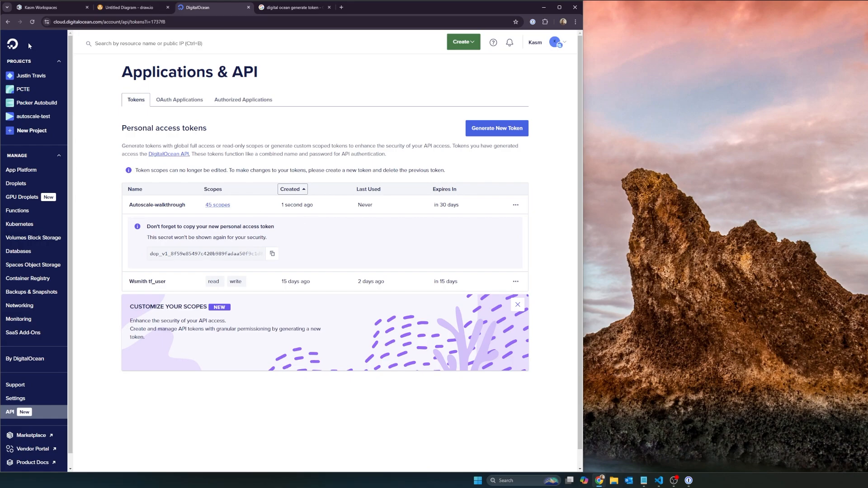
{"action": "left_click", "coordinate": [13, 55]}
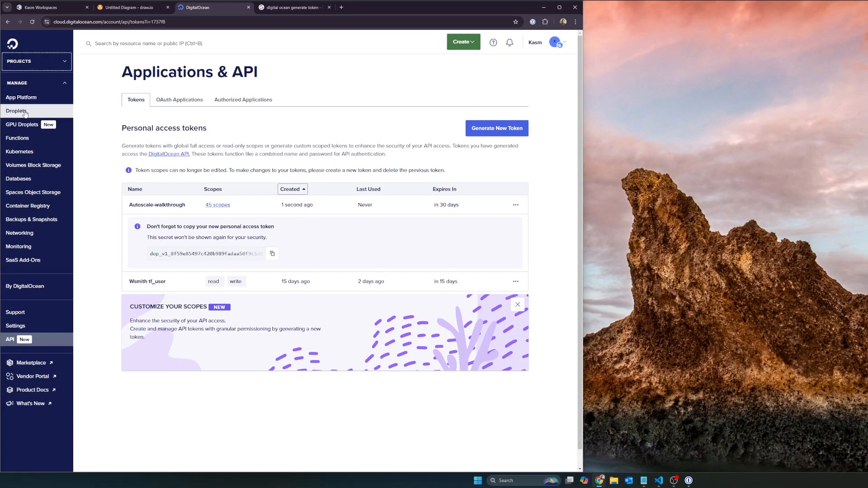
{"action": "left_click", "coordinate": [24, 114]}
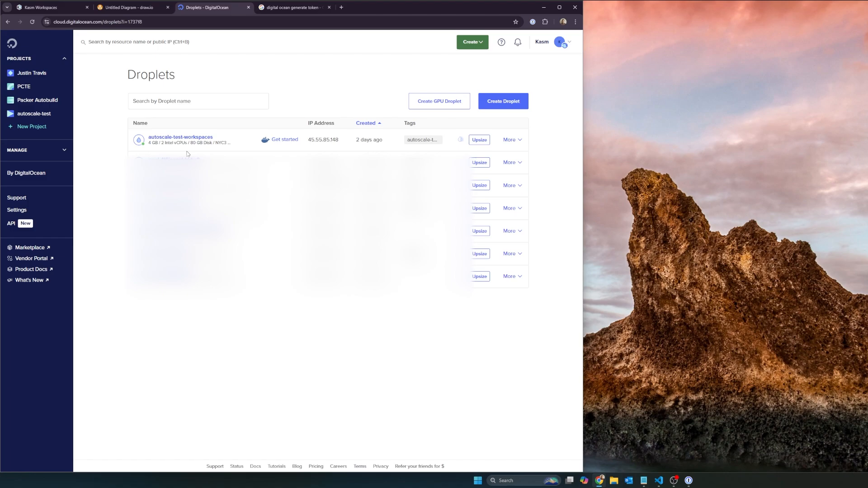
{"action": "left_click", "coordinate": [226, 145]}
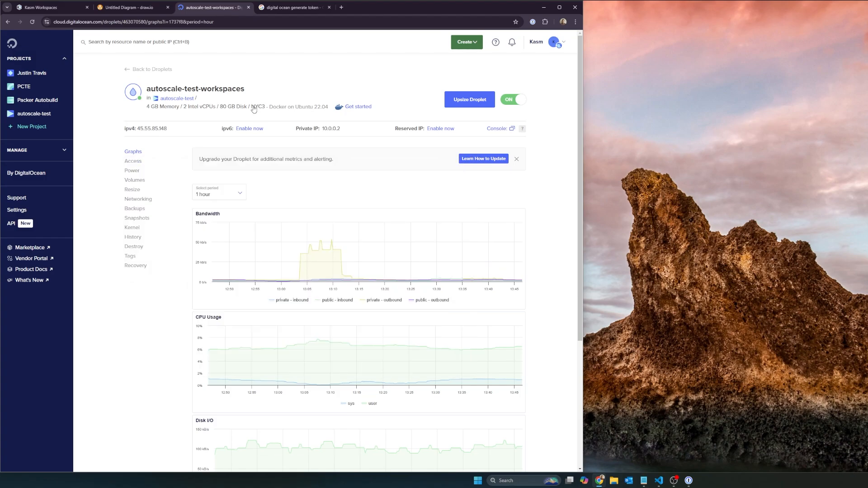
{"action": "left_click_drag", "start_coordinate": [250, 109], "coordinate": [263, 110]}
{"action": "left_click", "coordinate": [235, 89]}
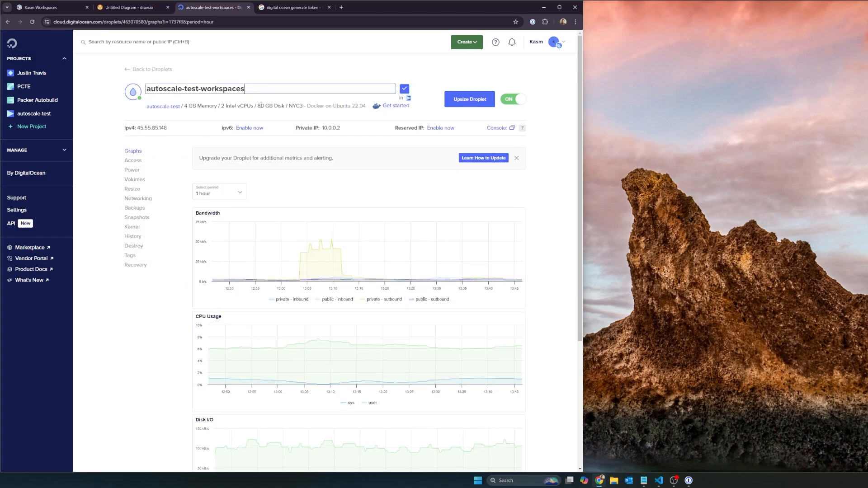
Return to the VM provider config in Kasm Workspaces and set the Region to nyc3.
{"action": "left_click", "coordinate": [41, 8]}
{"action": "type", "text": "nyc3"}
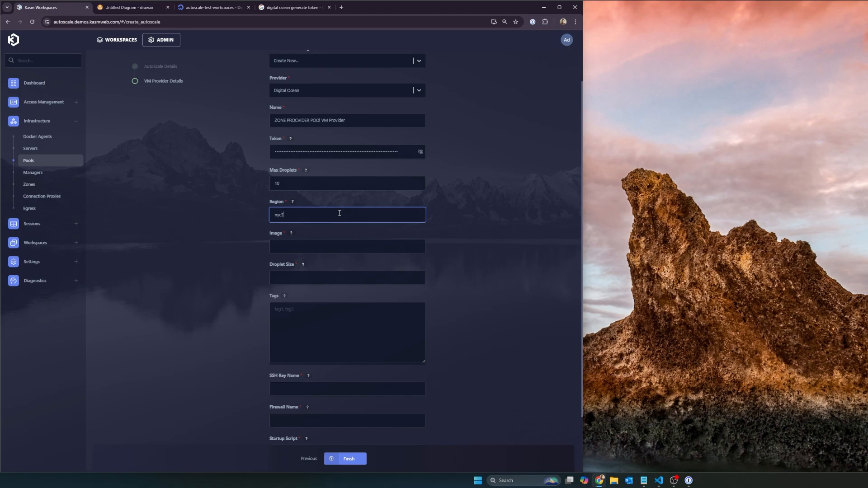
{"action": "left_click", "coordinate": [582, 281]}
Copy the docs.digitalocean.com/products/droplets/details/images/ link from the text notes and open it in the browser to view the Linux image slugs.
{"action": "left_click", "coordinate": [643, 480]}
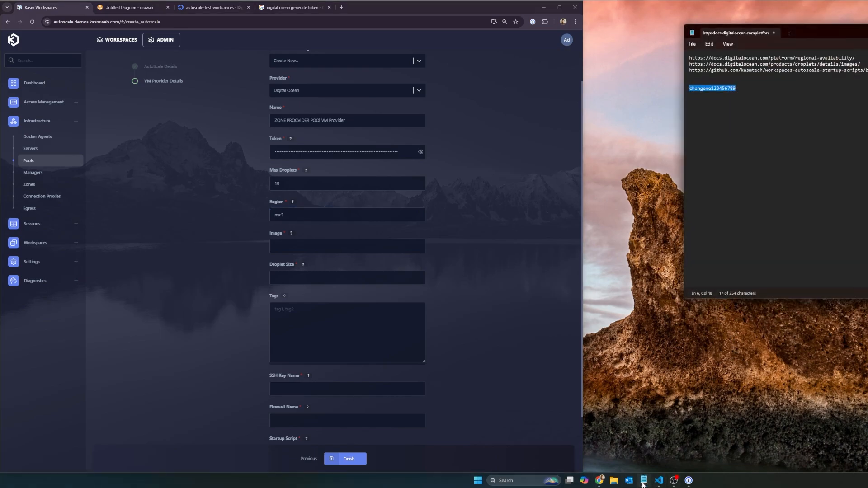
{"action": "left_click", "coordinate": [835, 79]}
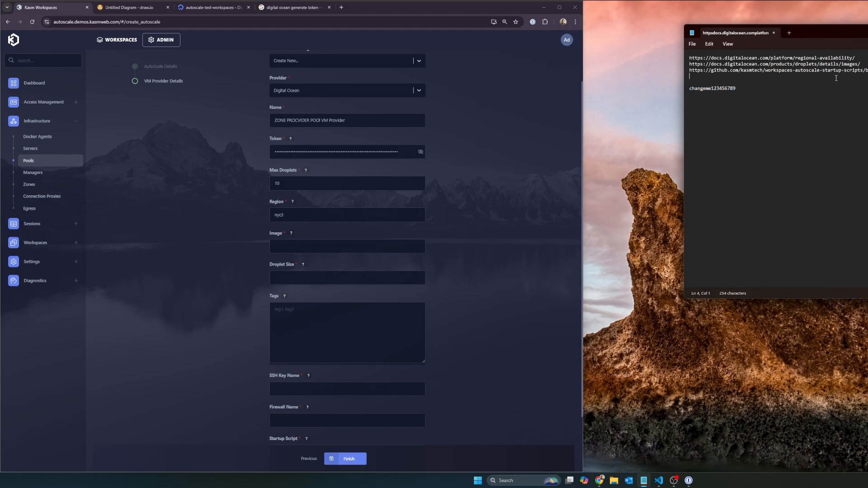
{"action": "left_click_drag", "start_coordinate": [860, 64], "coordinate": [686, 64]}
{"action": "key", "text": "ctrl+c"}
{"action": "left_click", "coordinate": [282, 8]}
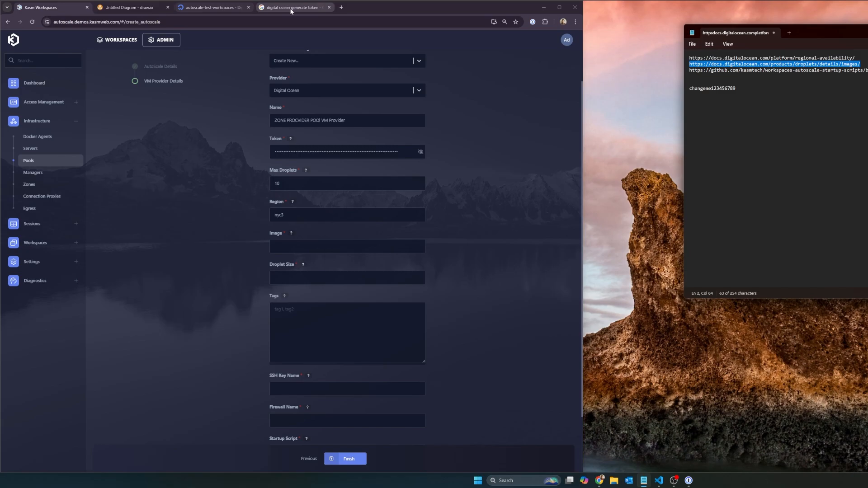
{"action": "left_click", "coordinate": [270, 21]}
{"action": "key", "text": "ctrl+v"}
{"action": "key", "text": "Return"}
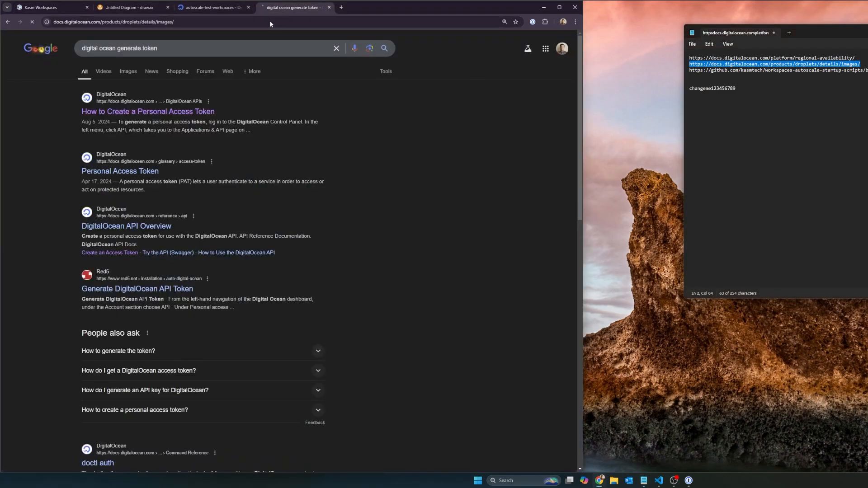
{"action": "scroll", "coordinate": [300, 227], "scroll_direction": "down", "scroll_amount": 1}
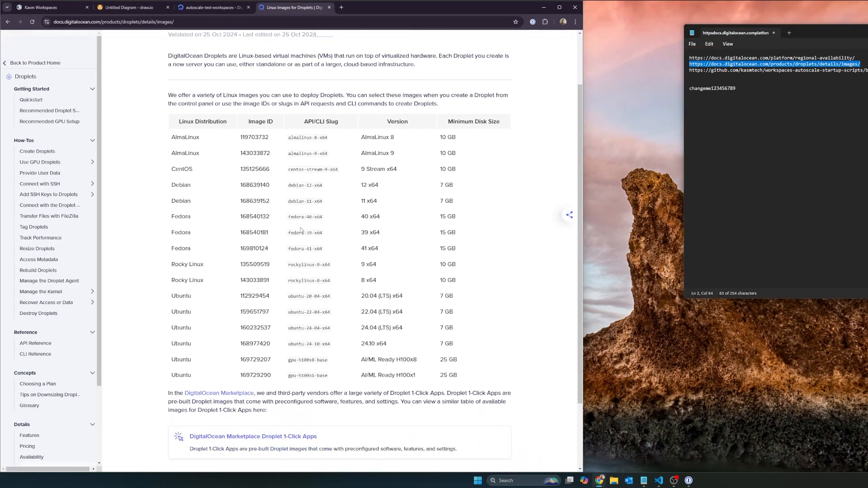
{"action": "scroll", "coordinate": [300, 231], "scroll_direction": "up", "scroll_amount": 3}
{"action": "scroll", "coordinate": [293, 232], "scroll_direction": "down", "scroll_amount": 3}
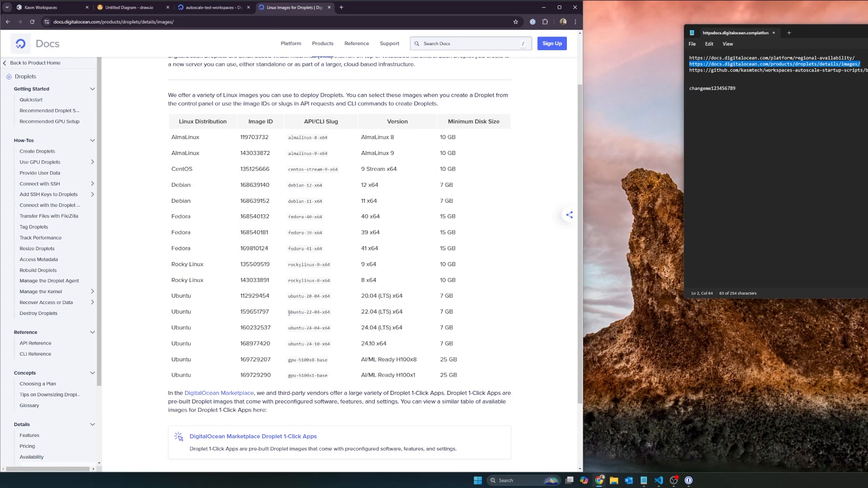
Copy the Ubuntu 22.04 slug ubuntu-22-04-x64 from the docs and enter it as the Image in the Kasm VM provider config.
{"action": "left_click_drag", "start_coordinate": [288, 313], "coordinate": [331, 316]}
{"action": "key", "text": "ctrl+c"}
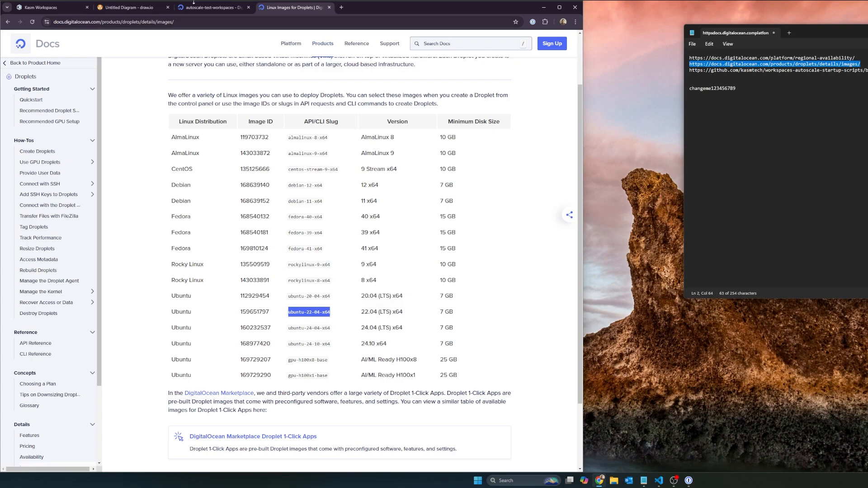
{"action": "left_click", "coordinate": [142, 12]}
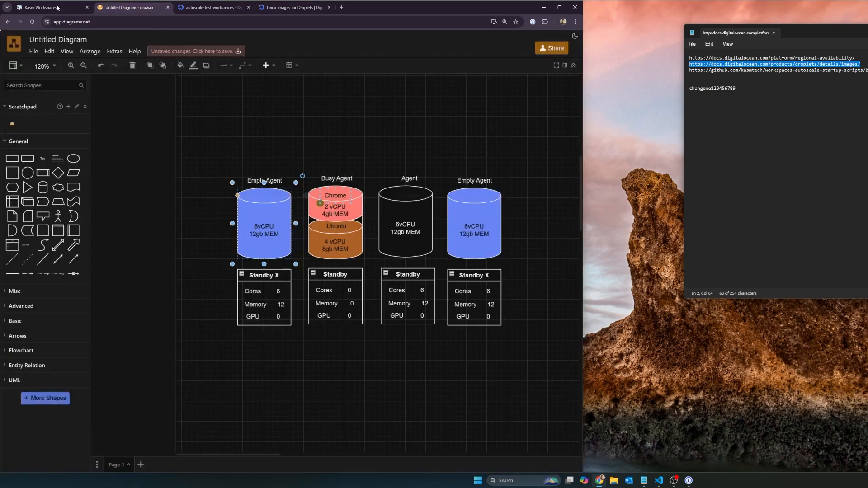
{"action": "left_click", "coordinate": [42, 7]}
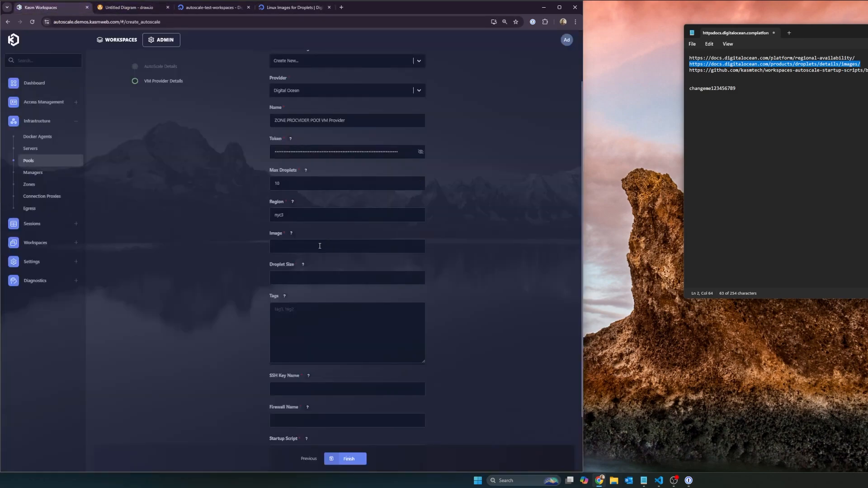
{"action": "left_click", "coordinate": [320, 245]}
{"action": "key", "text": "ctrl+v"}
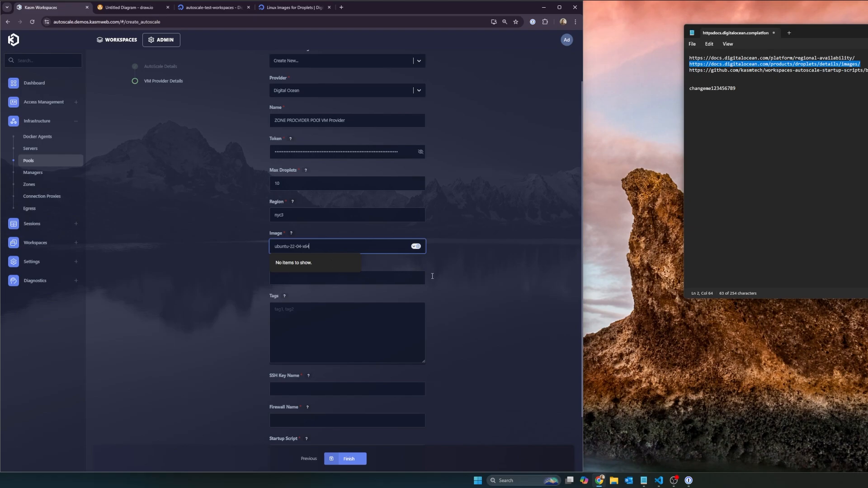
{"action": "left_click", "coordinate": [478, 291]}
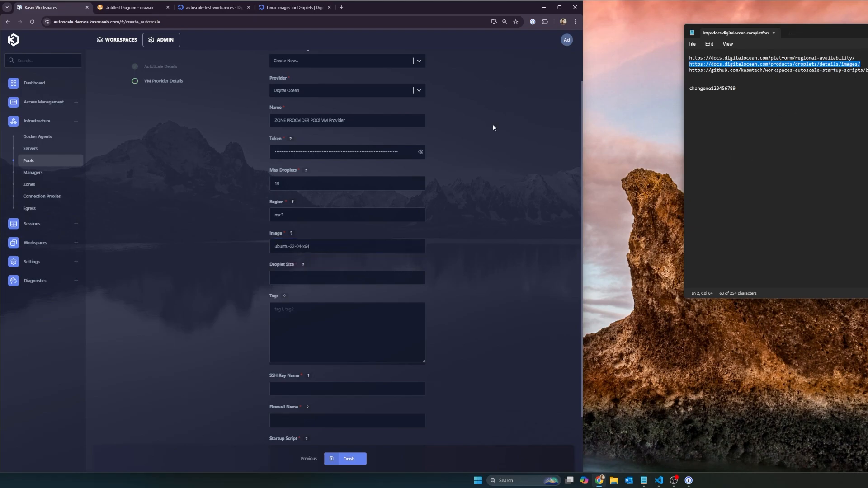
Switch to DigitalOcean, go back to the droplets list, and open the Create Droplets form.
{"action": "left_click", "coordinate": [189, 12]}
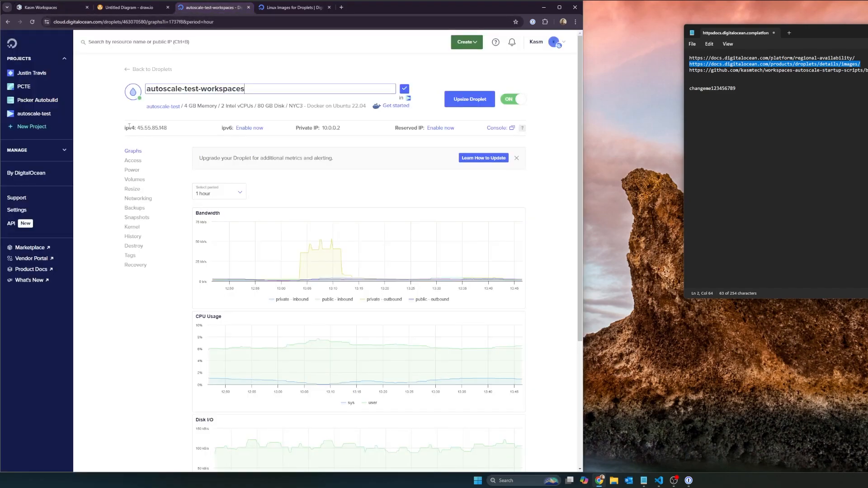
{"action": "left_click", "coordinate": [126, 70]}
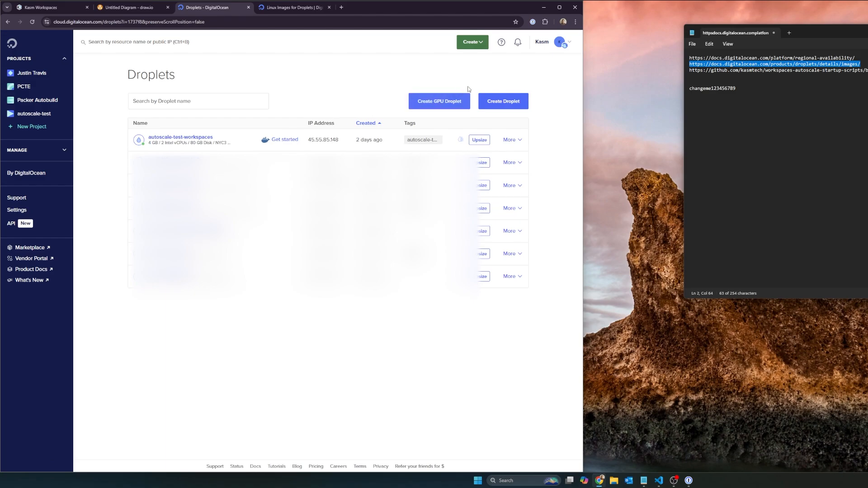
{"action": "left_click", "coordinate": [496, 102]}
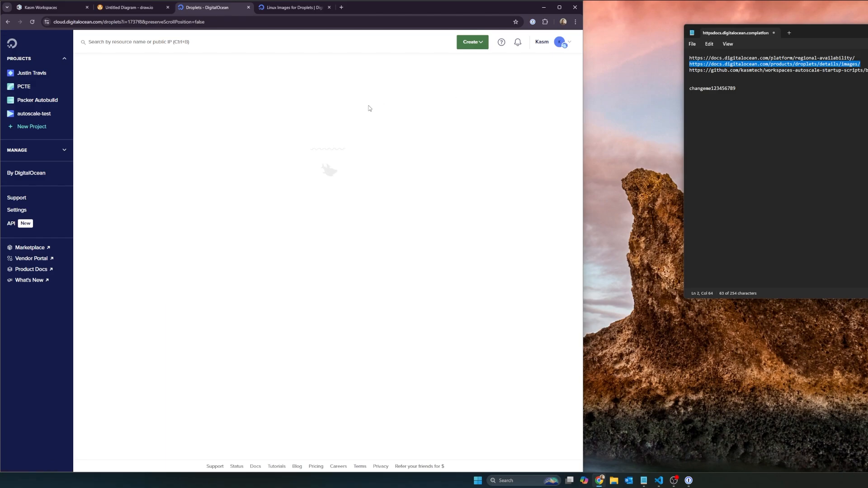
{"action": "scroll", "coordinate": [244, 239], "scroll_direction": "up", "scroll_amount": 20}
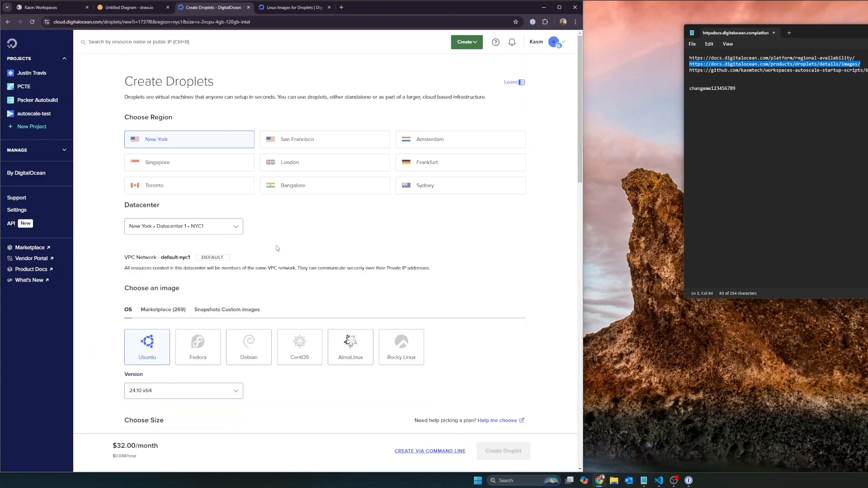
Examine the Basic and General Purpose droplet plans in the Choose Size section of the Create Droplets form.
{"action": "scroll", "coordinate": [276, 247], "scroll_direction": "down", "scroll_amount": 1}
{"action": "scroll", "coordinate": [259, 252], "scroll_direction": "down", "scroll_amount": 7}
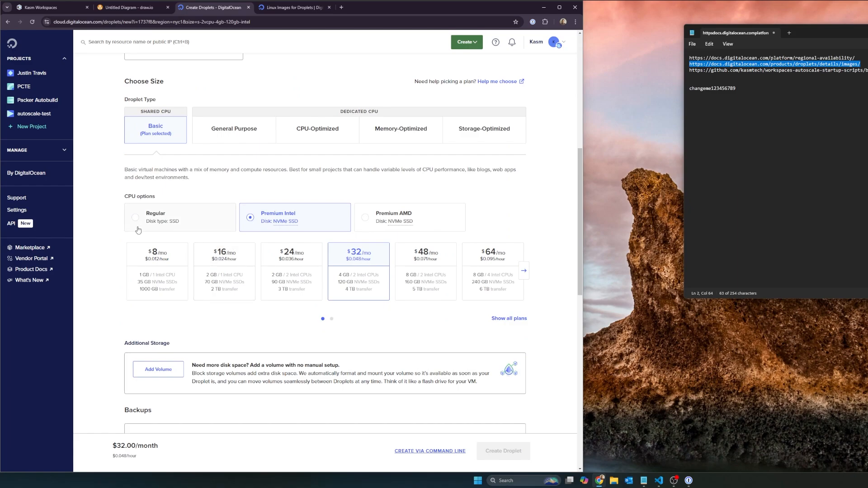
{"action": "scroll", "coordinate": [395, 273], "scroll_direction": "down", "scroll_amount": 1}
{"action": "scroll", "coordinate": [395, 273], "scroll_direction": "down", "scroll_amount": 4}
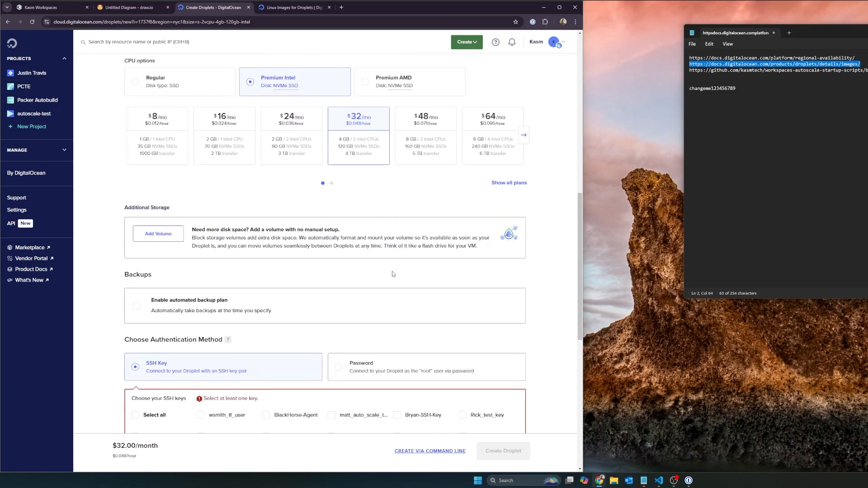
{"action": "scroll", "coordinate": [362, 273], "scroll_direction": "down", "scroll_amount": 3}
{"action": "scroll", "coordinate": [347, 277], "scroll_direction": "up", "scroll_amount": 5}
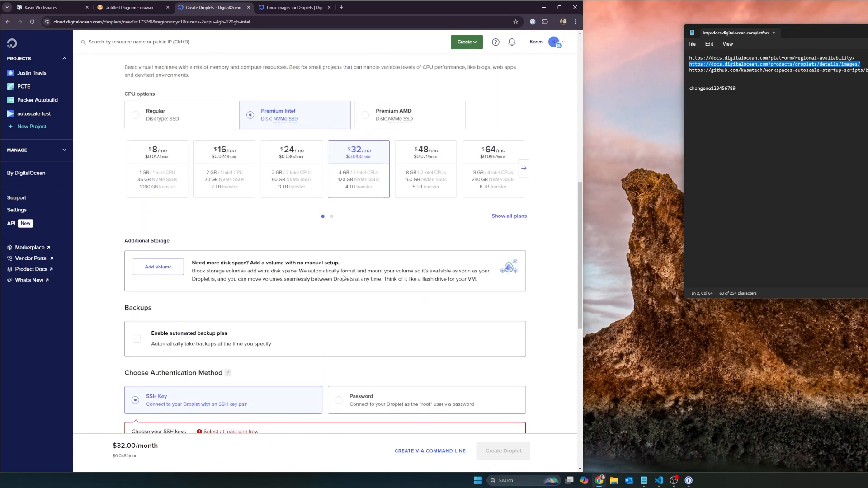
{"action": "scroll", "coordinate": [261, 197], "scroll_direction": "up", "scroll_amount": 1}
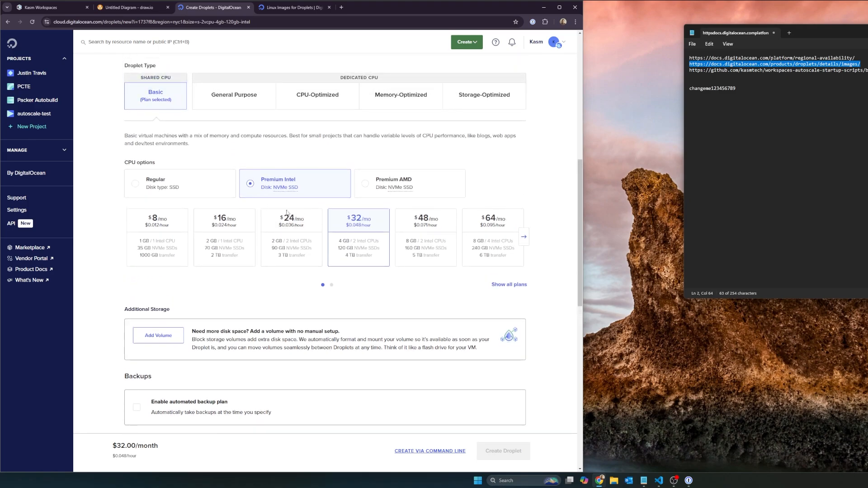
{"action": "scroll", "coordinate": [171, 192], "scroll_direction": "up", "scroll_amount": 2}
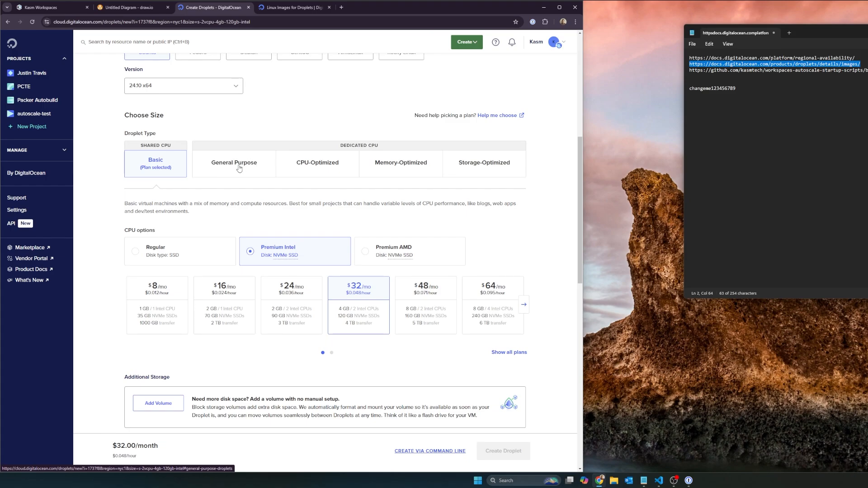
{"action": "left_click", "coordinate": [221, 168]}
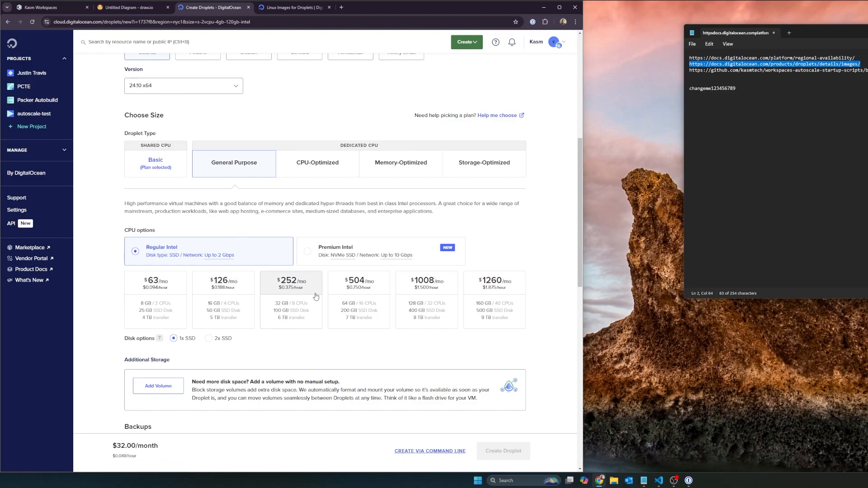
{"action": "scroll", "coordinate": [312, 286], "scroll_direction": "down", "scroll_amount": 1}
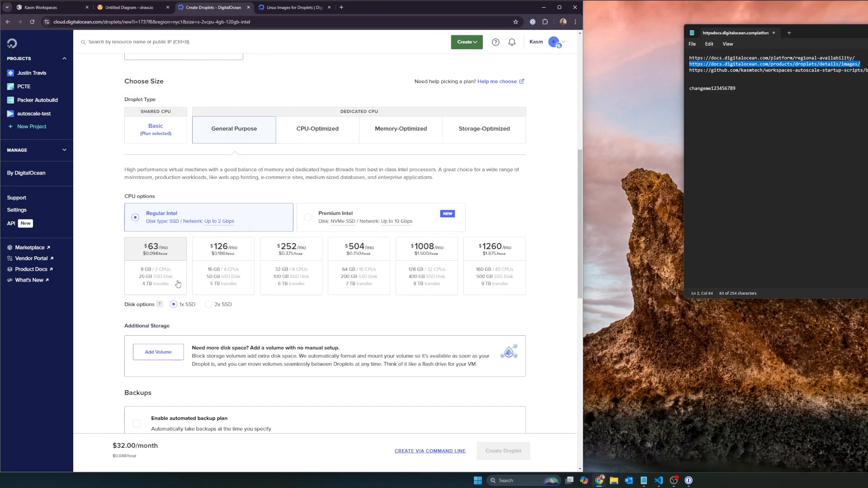
Choose the CPU-Optimized plan with 16 GB / 8 CPUs and highlight its size slug c-8 in the page address.
{"action": "left_click", "coordinate": [317, 141]}
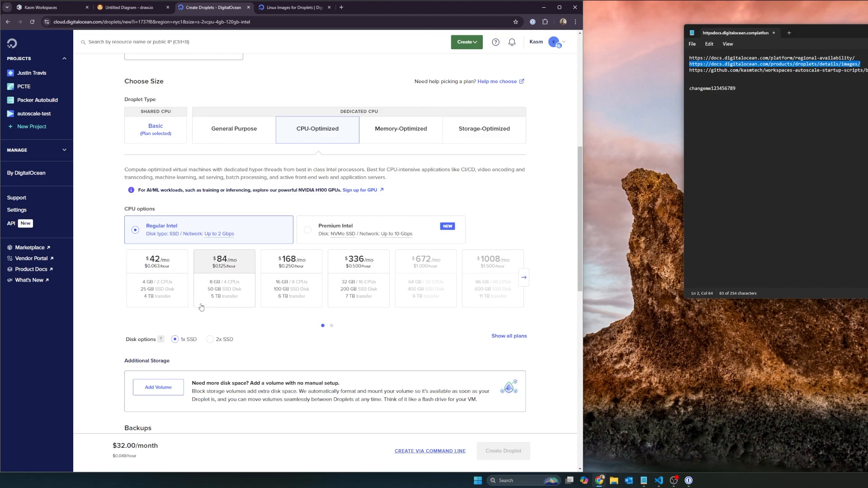
{"action": "left_click", "coordinate": [233, 291]}
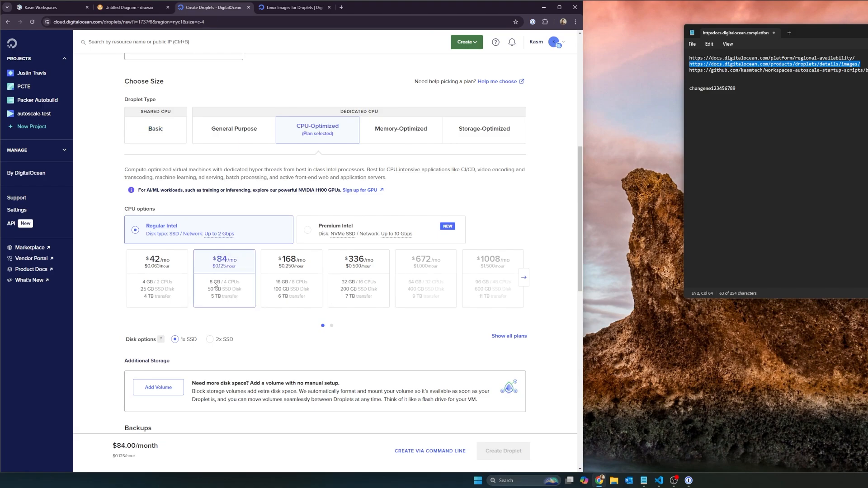
{"action": "left_click", "coordinate": [278, 294]}
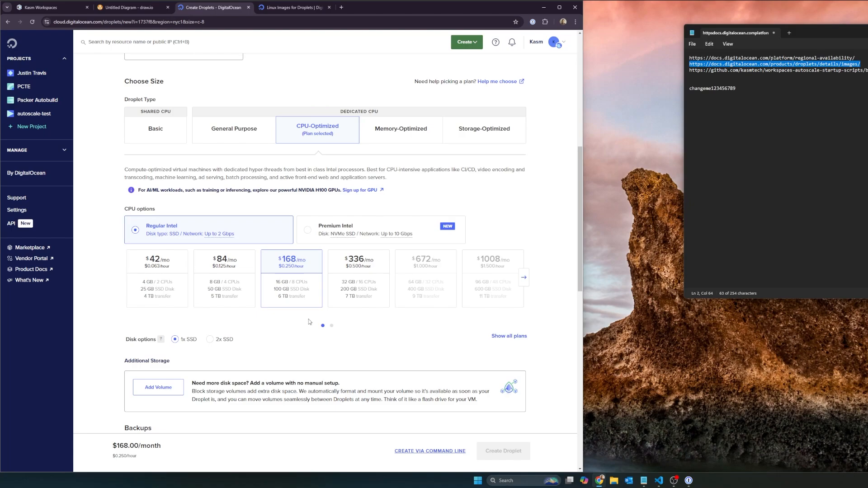
{"action": "scroll", "coordinate": [315, 319], "scroll_direction": "down", "scroll_amount": 1}
{"action": "scroll", "coordinate": [315, 318], "scroll_direction": "up", "scroll_amount": 4}
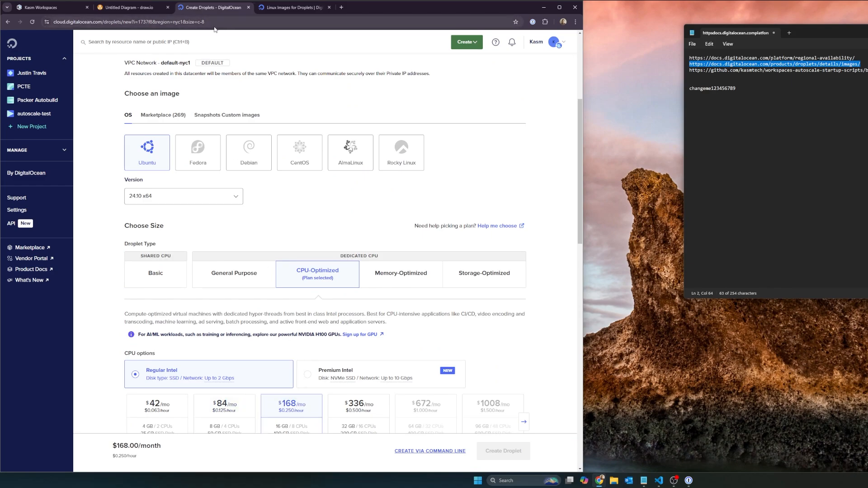
{"action": "left_click_drag", "start_coordinate": [222, 21], "coordinate": [201, 22]}
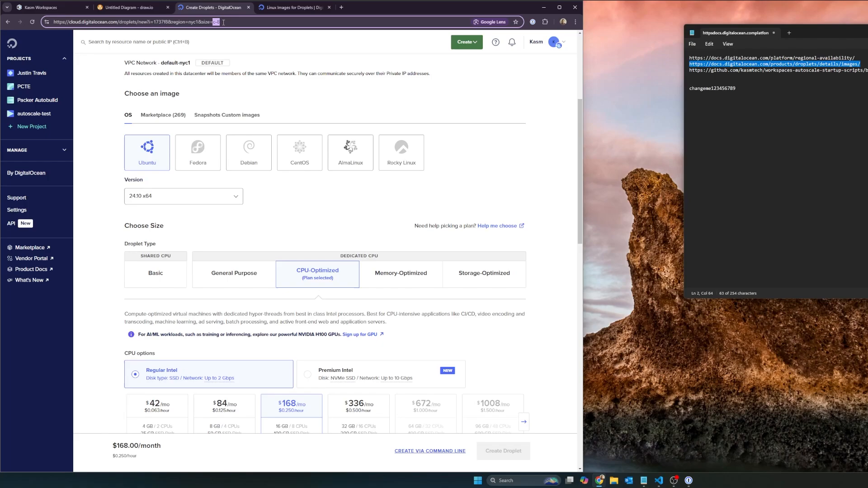
{"action": "left_click", "coordinate": [190, 31]}
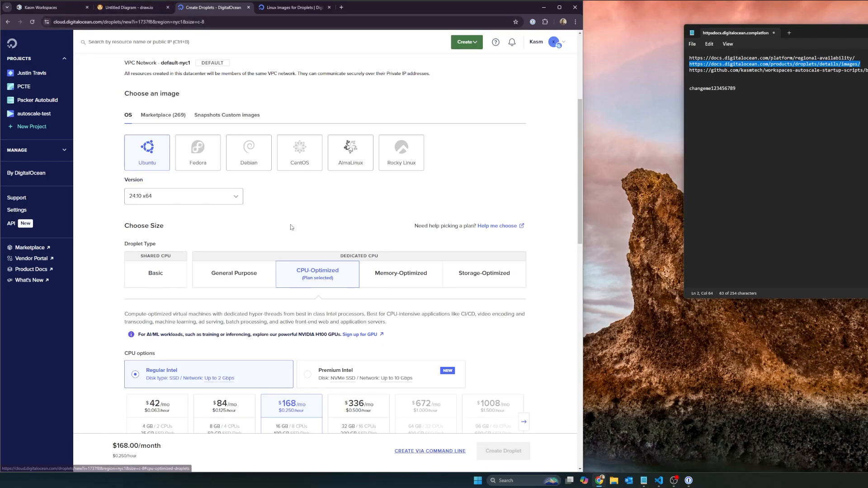
Compare the CPU-Optimized 8 GB / 4 CPUs and Memory-Optimized 32 GB / 4 CPUs plans, highlighting the slug m-4vcpu-32gb in the page address.
{"action": "scroll", "coordinate": [272, 225], "scroll_direction": "down", "scroll_amount": 2}
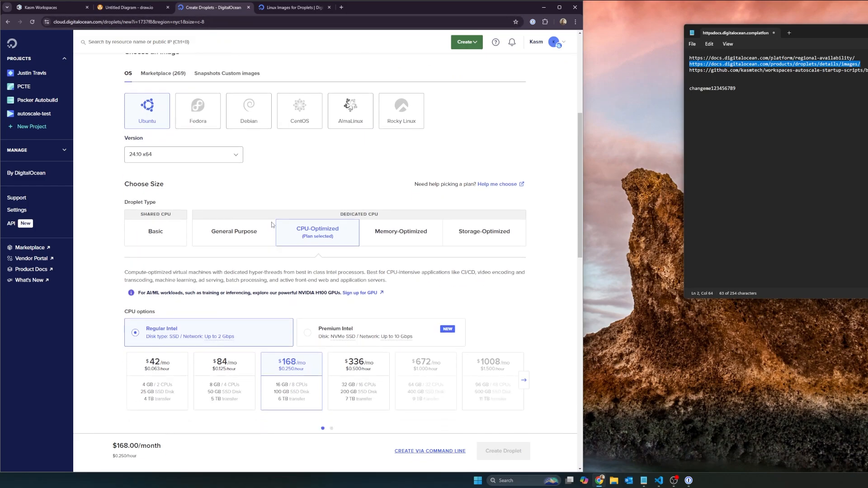
{"action": "scroll", "coordinate": [272, 225], "scroll_direction": "up", "scroll_amount": 1}
{"action": "scroll", "coordinate": [294, 337], "scroll_direction": "up", "scroll_amount": 2}
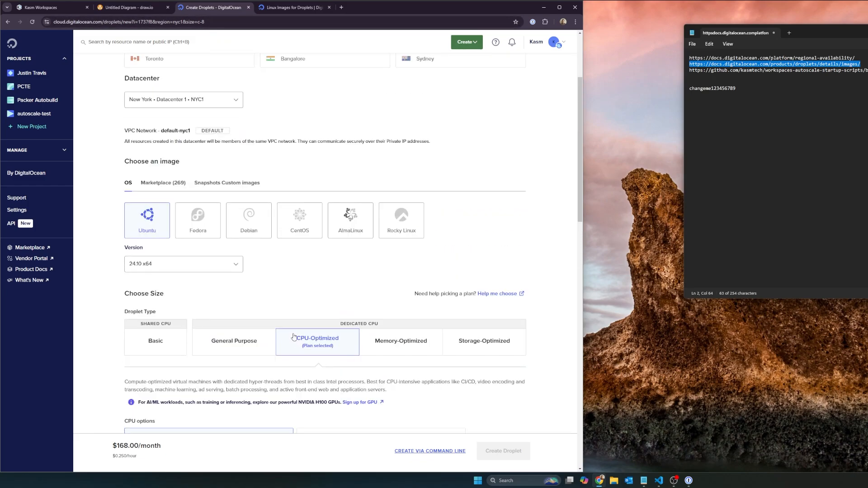
{"action": "scroll", "coordinate": [293, 336], "scroll_direction": "down", "scroll_amount": 2}
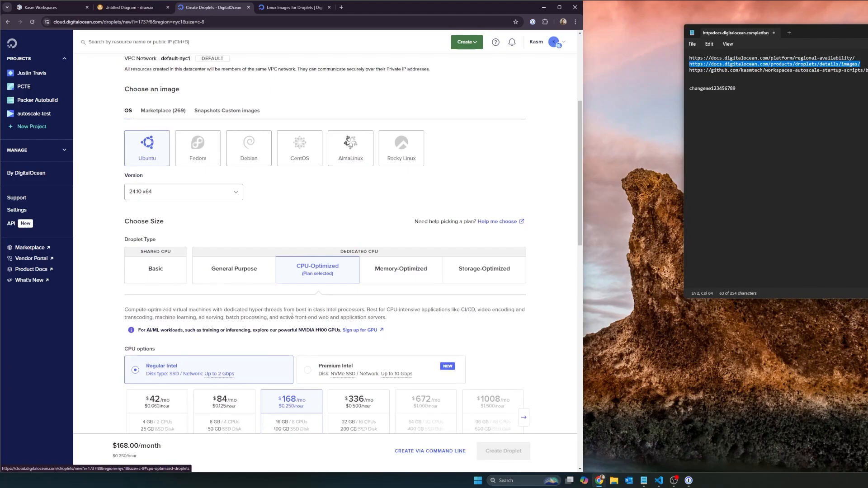
{"action": "scroll", "coordinate": [292, 315], "scroll_direction": "down", "scroll_amount": 1}
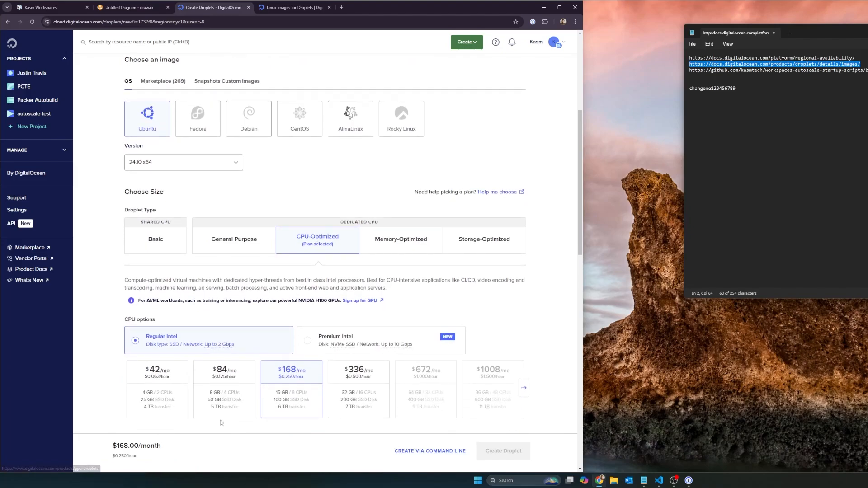
{"action": "left_click", "coordinate": [213, 392]}
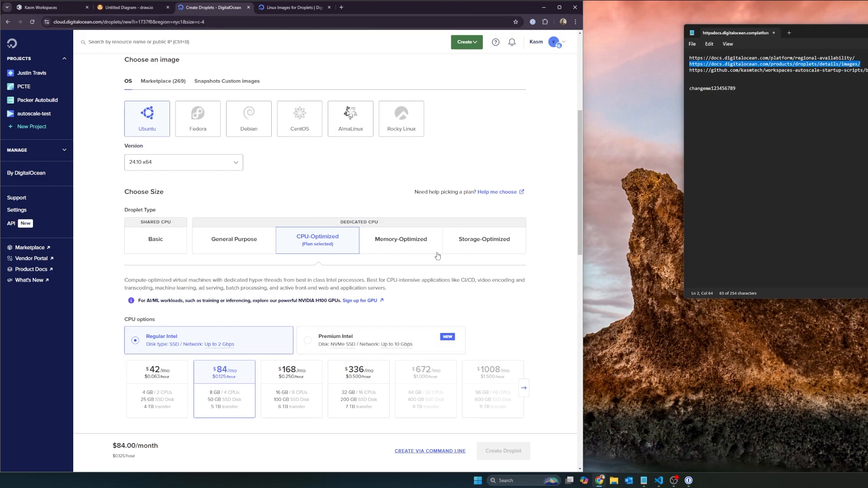
{"action": "left_click", "coordinate": [391, 249]}
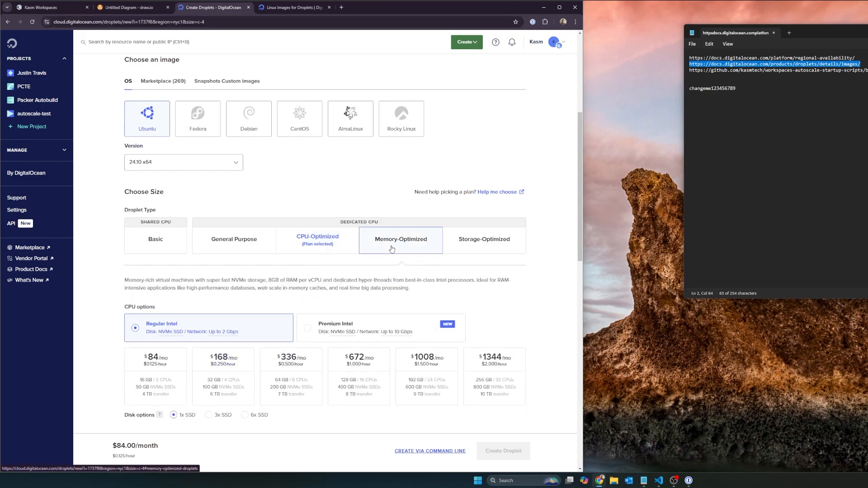
{"action": "left_click", "coordinate": [227, 387]}
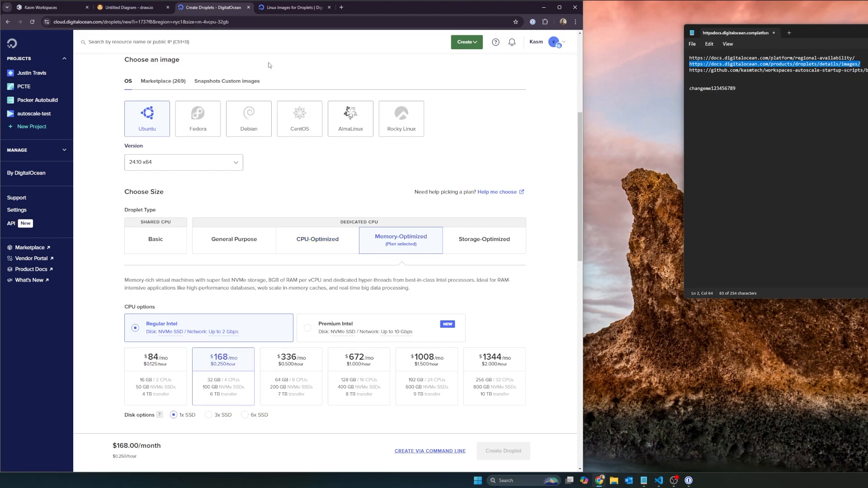
{"action": "double_click", "coordinate": [199, 22]}
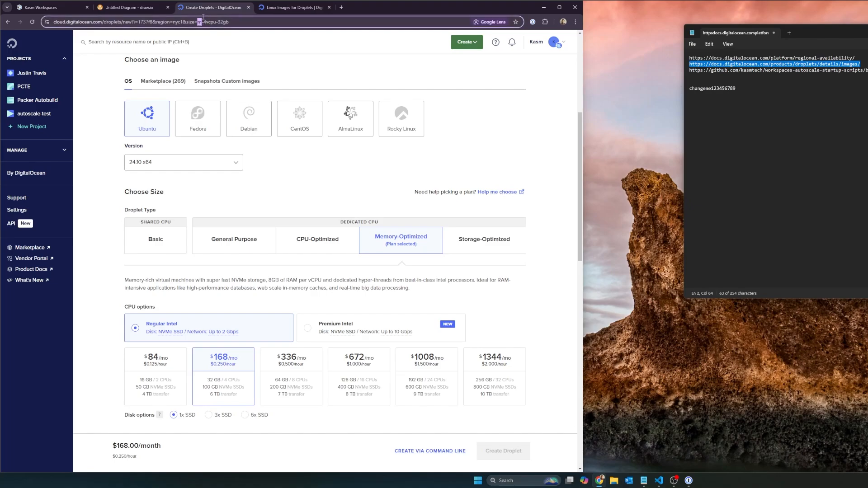
{"action": "mouse_move", "coordinate": [203, 17]}
{"action": "left_mouse_down"}
{"action": "mouse_move", "coordinate": [226, 22]}
{"action": "mouse_move", "coordinate": [213, 23]}
{"action": "left_mouse_up"}
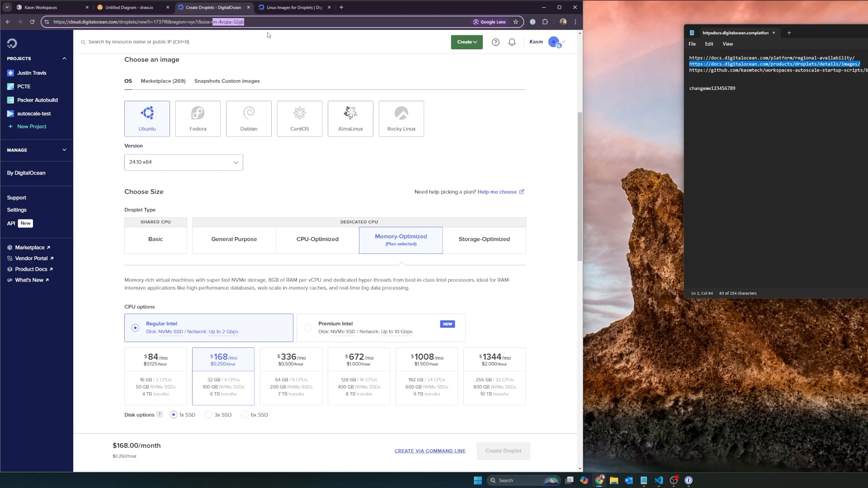
Return to the VM provider config in Kasm Workspaces and set the Droplet Size to c-8.
{"action": "left_click", "coordinate": [114, 11]}
{"action": "left_click", "coordinate": [41, 7]}
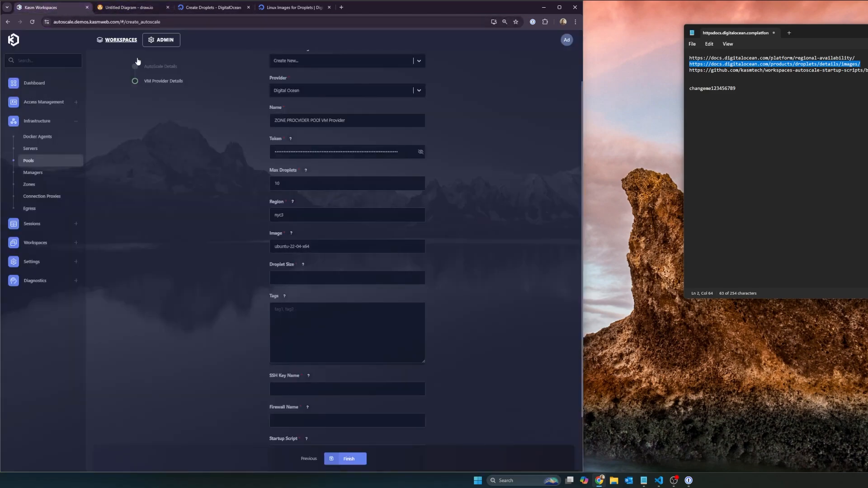
{"action": "left_click", "coordinate": [292, 279]}
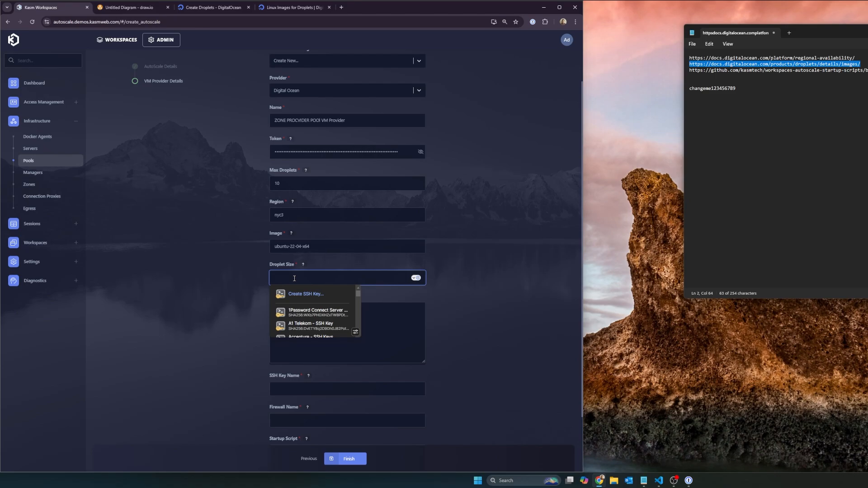
{"action": "type", "text": "c-8"}
{"action": "left_click", "coordinate": [208, 224]}
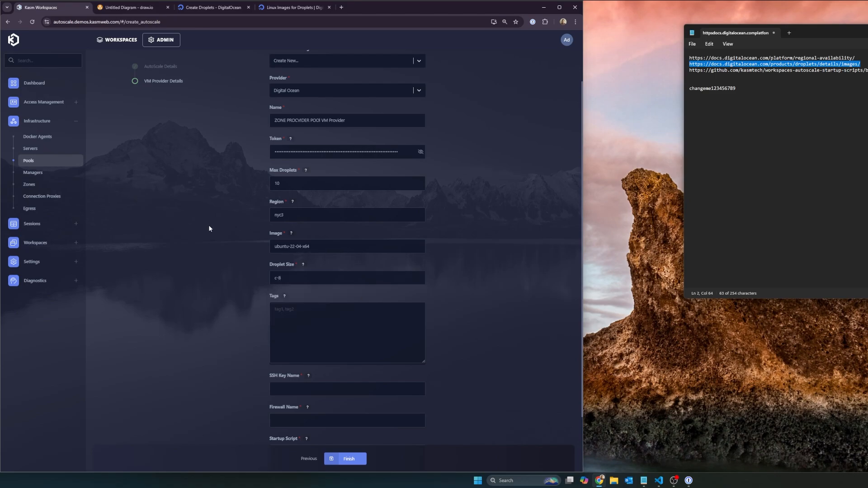
Examine the remaining Tags and SSH Key Name fields of the VM provider config.
{"action": "scroll", "coordinate": [213, 233], "scroll_direction": "down", "scroll_amount": 2}
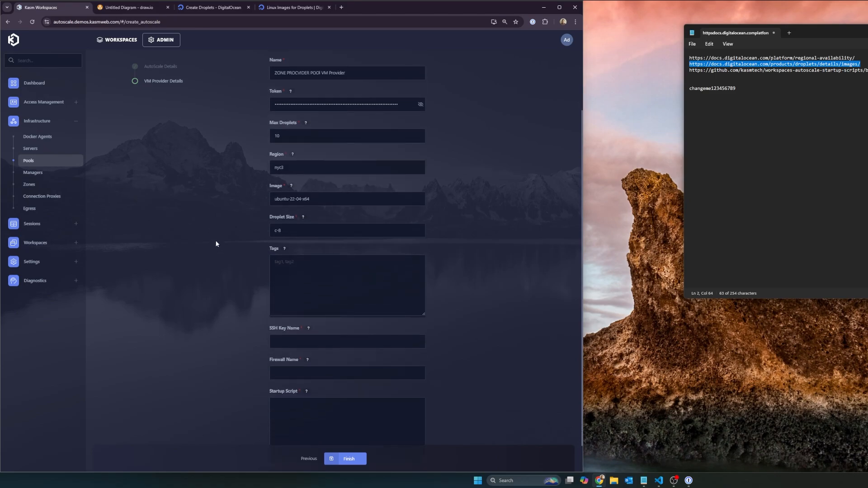
{"action": "left_click", "coordinate": [386, 267]}
{"action": "left_click", "coordinate": [460, 165]}
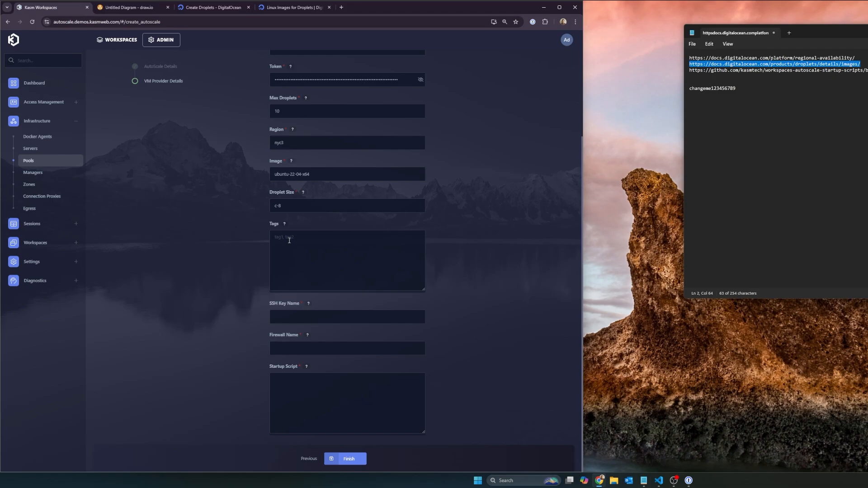
{"action": "left_click_drag", "start_coordinate": [270, 303], "coordinate": [298, 304]}
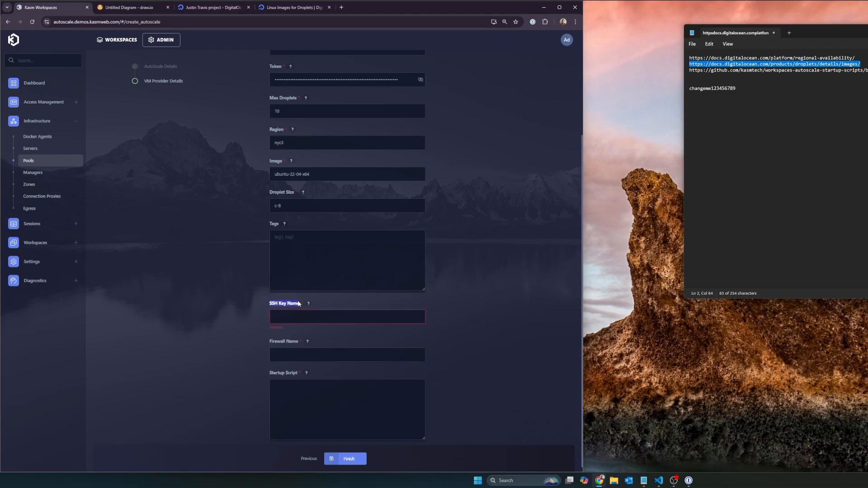
{"action": "left_click", "coordinate": [330, 301]}
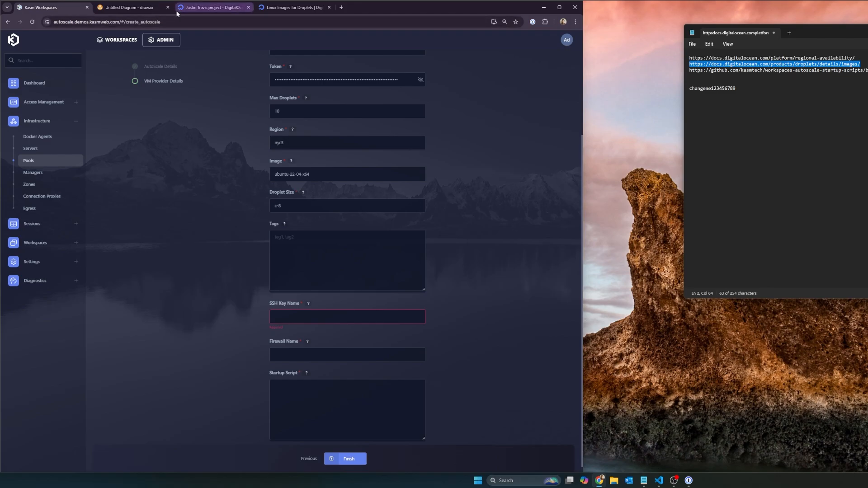
Switch to DigitalOcean, open the SSH Keys section of the Security settings, and bring up the New SSH key form with its instructions.
{"action": "left_click", "coordinate": [197, 10]}
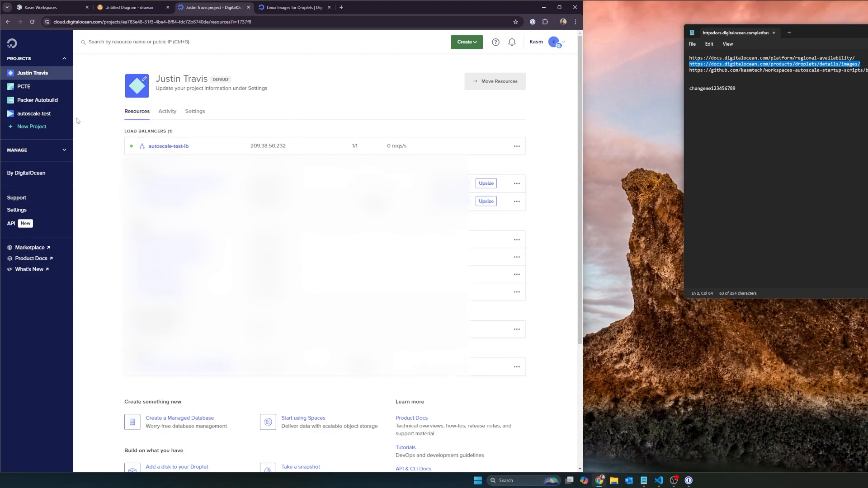
{"action": "left_click", "coordinate": [35, 211]}
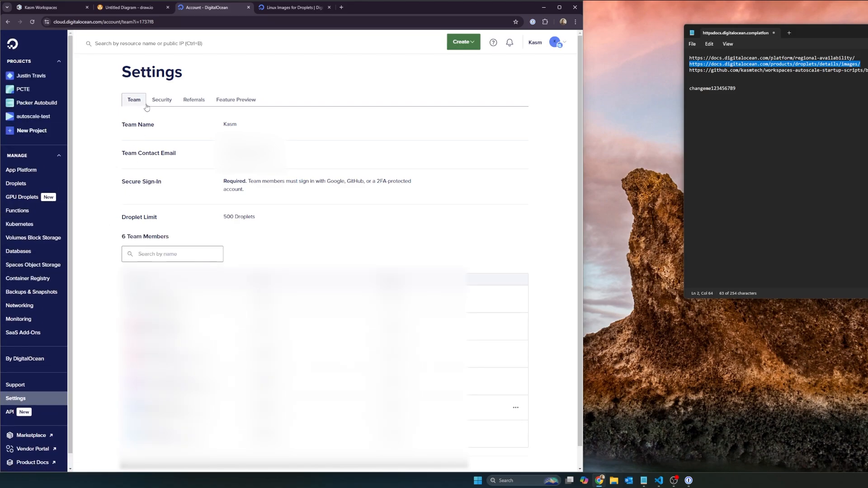
{"action": "left_click", "coordinate": [163, 102]}
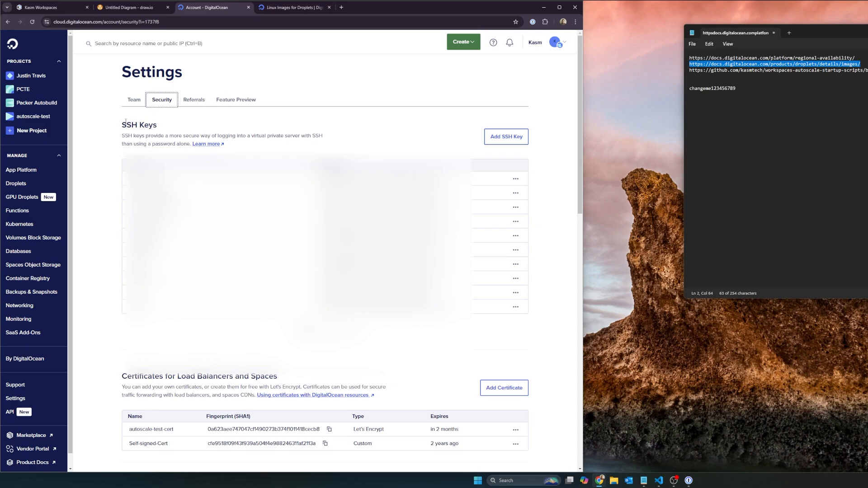
{"action": "left_click_drag", "start_coordinate": [121, 127], "coordinate": [166, 127]}
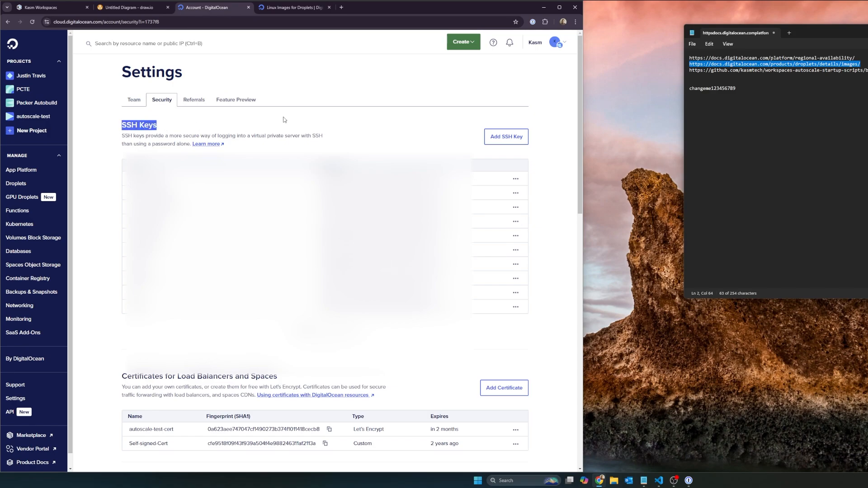
{"action": "left_click", "coordinate": [503, 144]}
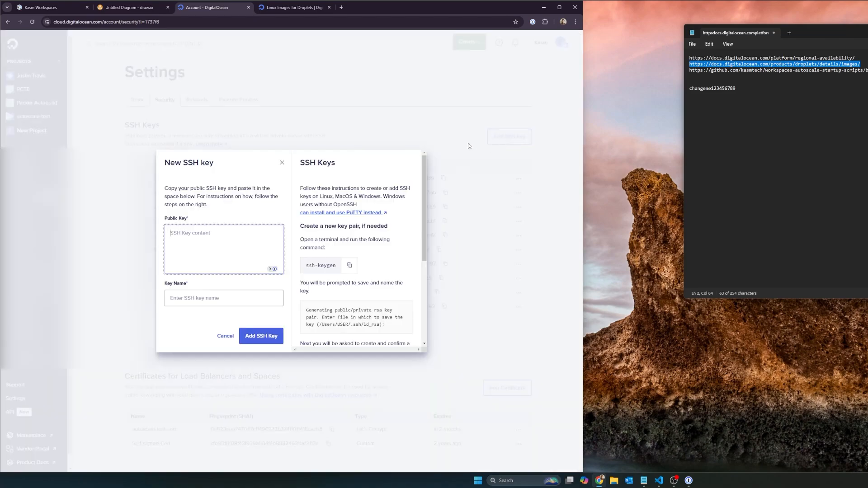
{"action": "scroll", "coordinate": [365, 224], "scroll_direction": "down", "scroll_amount": 1}
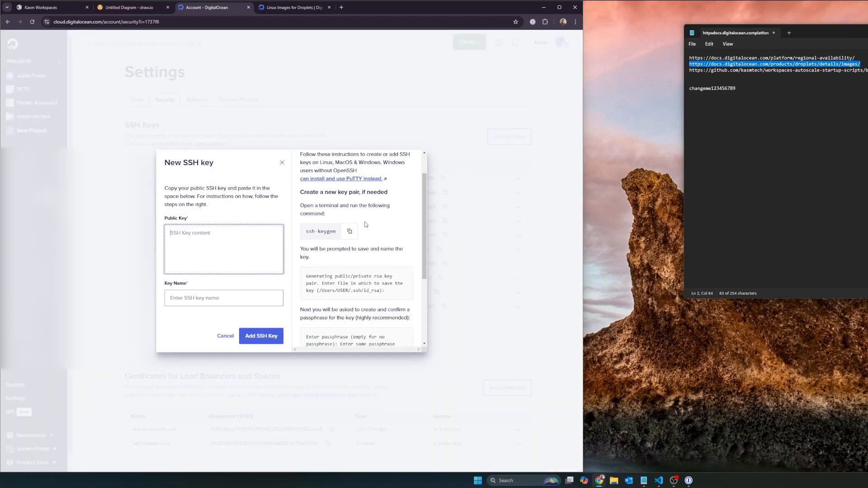
Review the key-pair creation and public key instructions in the New SSH key form, and close it without adding a key.
{"action": "scroll", "coordinate": [384, 267], "scroll_direction": "down", "scroll_amount": 3}
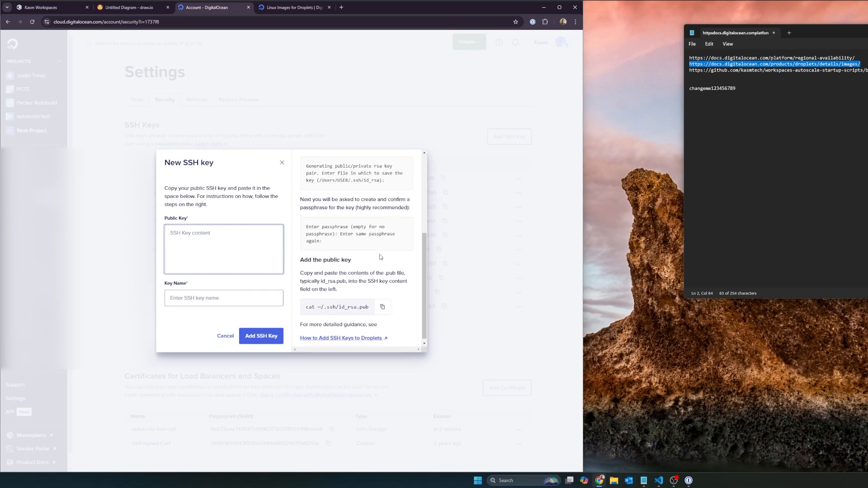
{"action": "scroll", "coordinate": [350, 196], "scroll_direction": "up", "scroll_amount": 5}
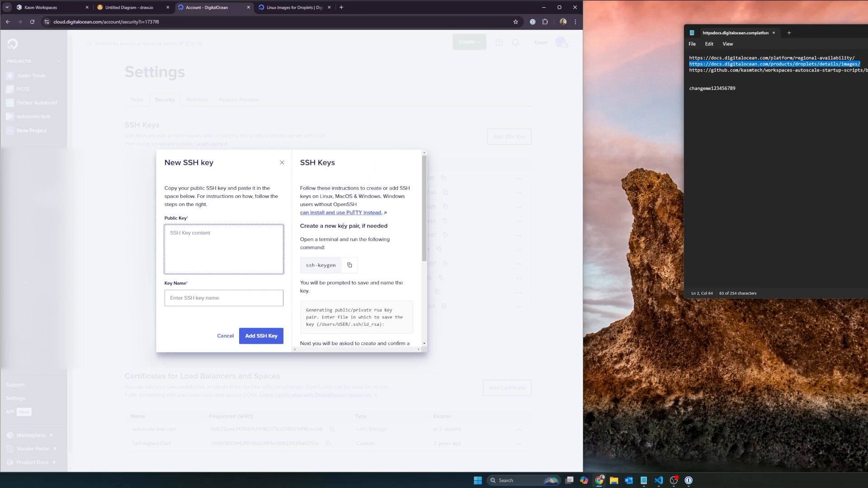
{"action": "scroll", "coordinate": [342, 225], "scroll_direction": "down", "scroll_amount": 4}
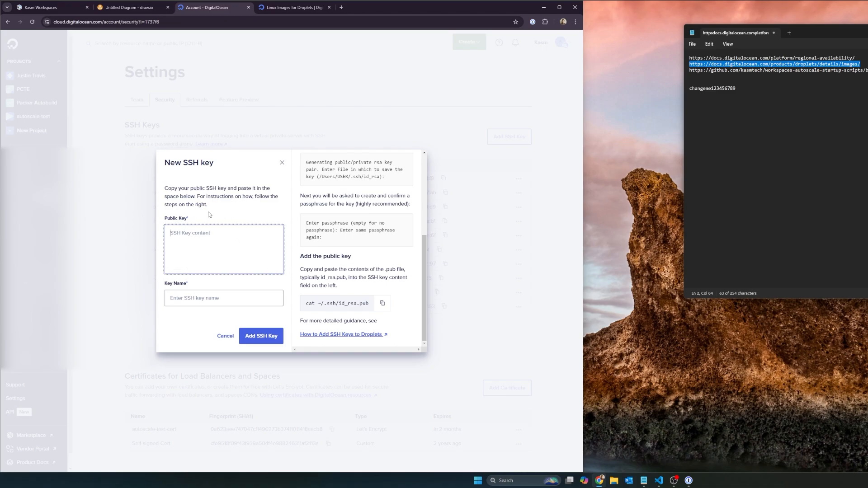
{"action": "left_click", "coordinate": [244, 335]}
{"action": "left_click", "coordinate": [225, 345]}
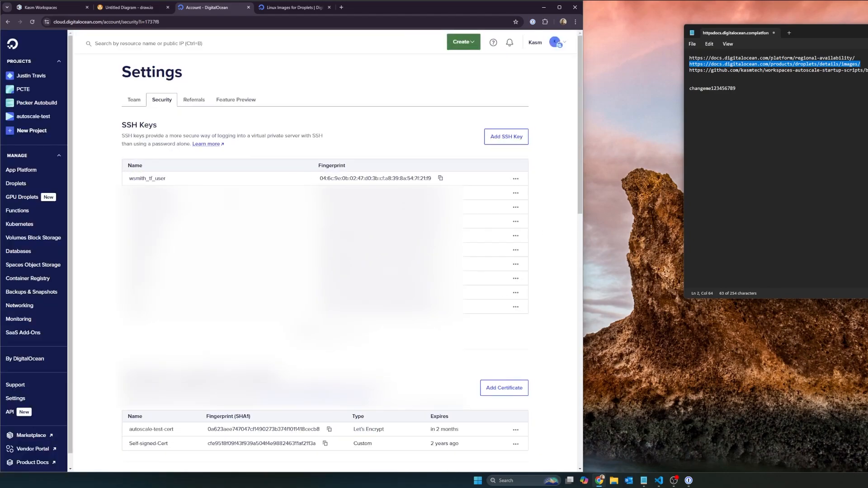
Copy the name of the first listed SSH key in DigitalOcean into the SSH Key Name field of the Kasm Workspaces VM provider config.
{"action": "left_click_drag", "start_coordinate": [166, 181], "coordinate": [127, 181]}
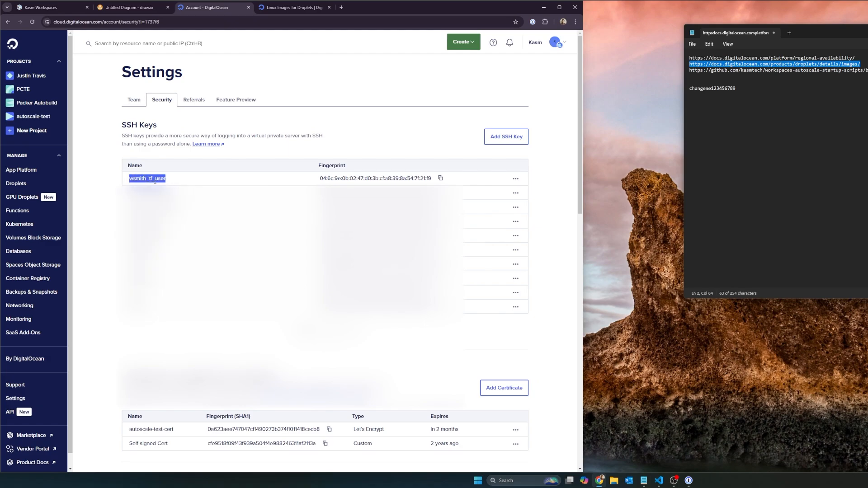
{"action": "left_click_drag", "start_coordinate": [167, 179], "coordinate": [129, 178]}
{"action": "key", "text": "ctrl+c"}
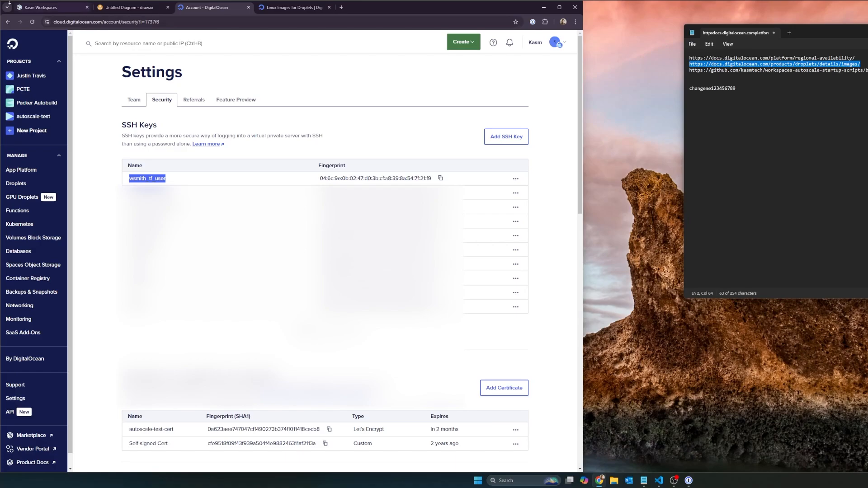
{"action": "left_click", "coordinate": [45, 7]}
{"action": "left_click", "coordinate": [297, 244]}
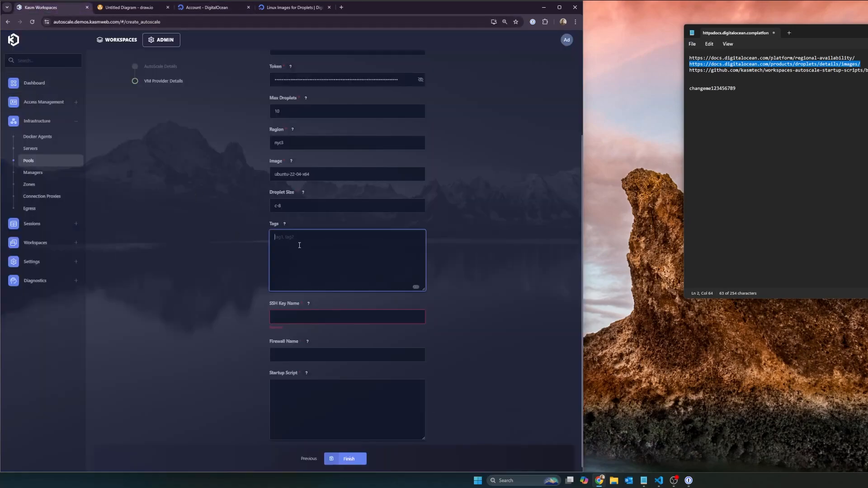
{"action": "left_click", "coordinate": [397, 317]}
{"action": "key", "text": "ctrl+v"}
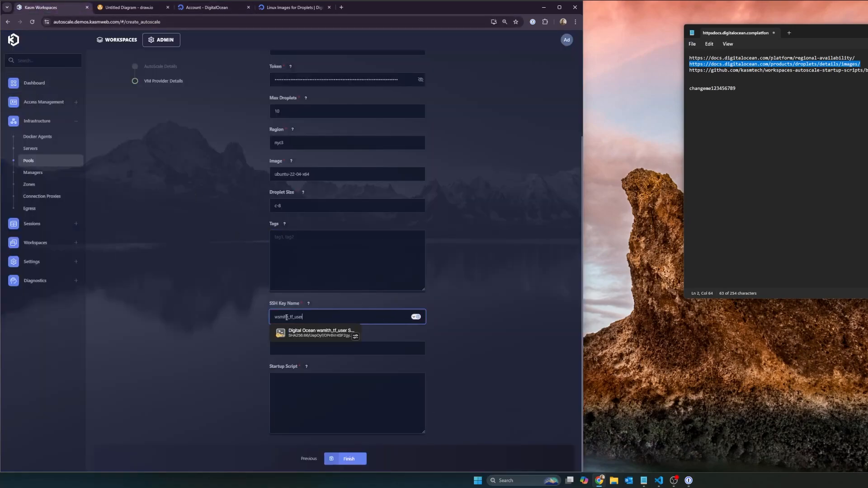
{"action": "left_click", "coordinate": [239, 313]}
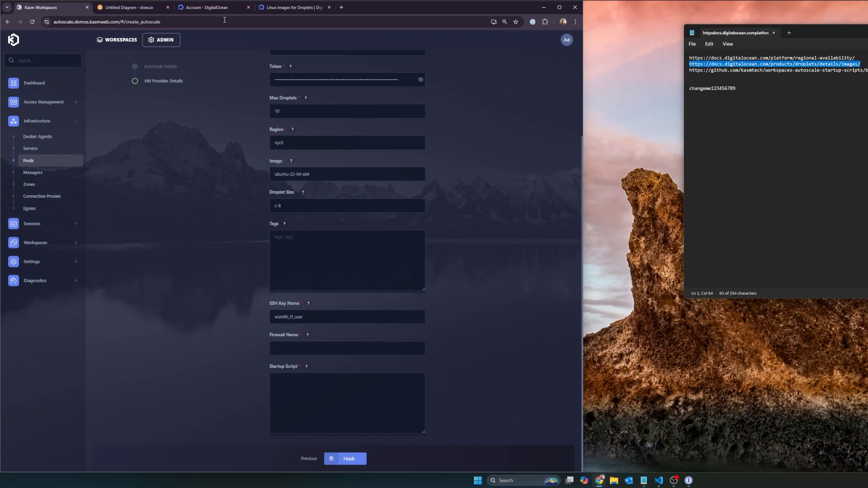
Switch to DigitalOcean, open the Firewalls section of Networking, and copy the firewall name autoscale-test-fw.
{"action": "left_click", "coordinate": [212, 7]}
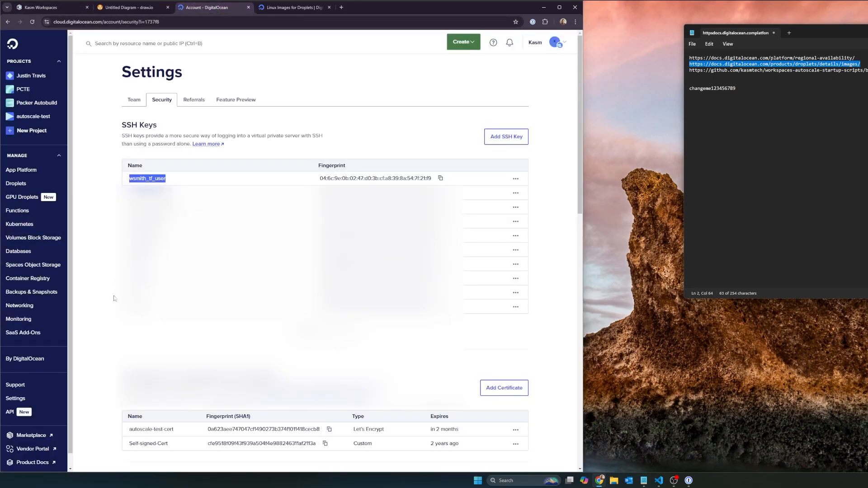
{"action": "left_click", "coordinate": [79, 270]}
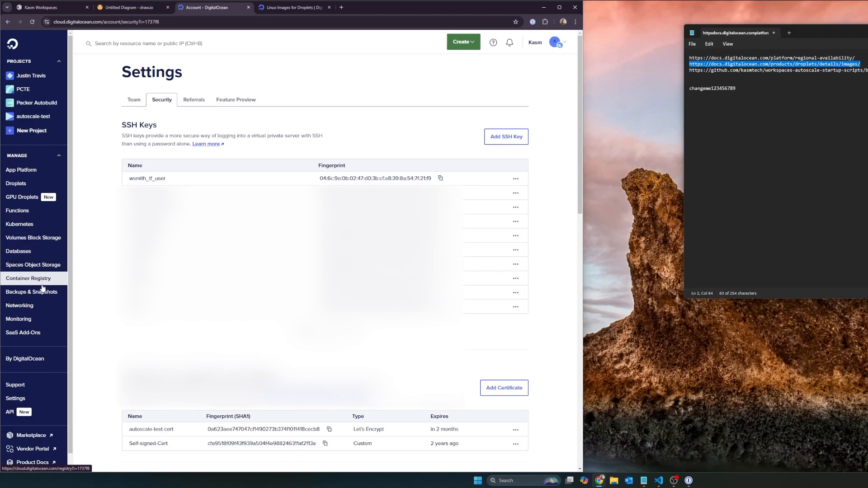
{"action": "left_click", "coordinate": [20, 305]}
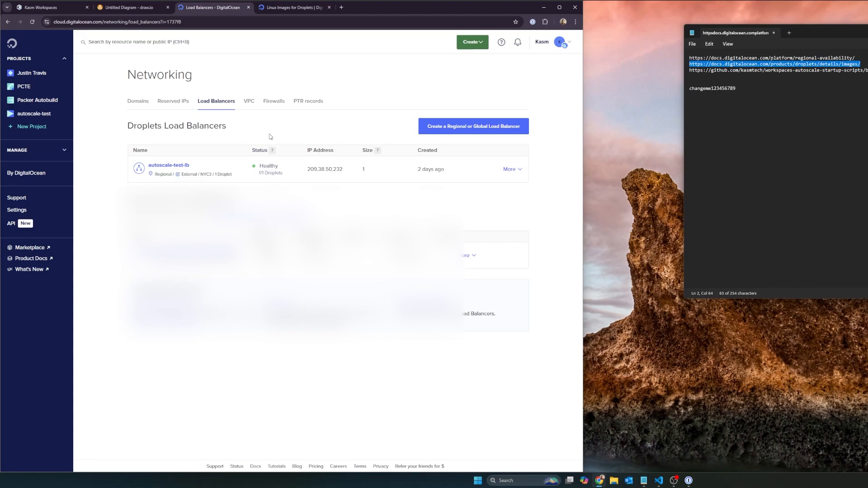
{"action": "left_click", "coordinate": [279, 111]}
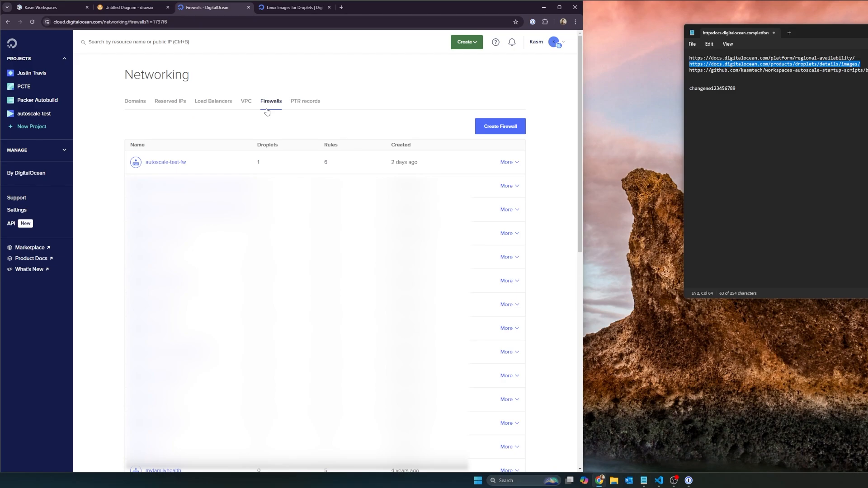
{"action": "left_click_drag", "start_coordinate": [186, 162], "coordinate": [143, 171]}
{"action": "key", "text": "ctrl+c"}
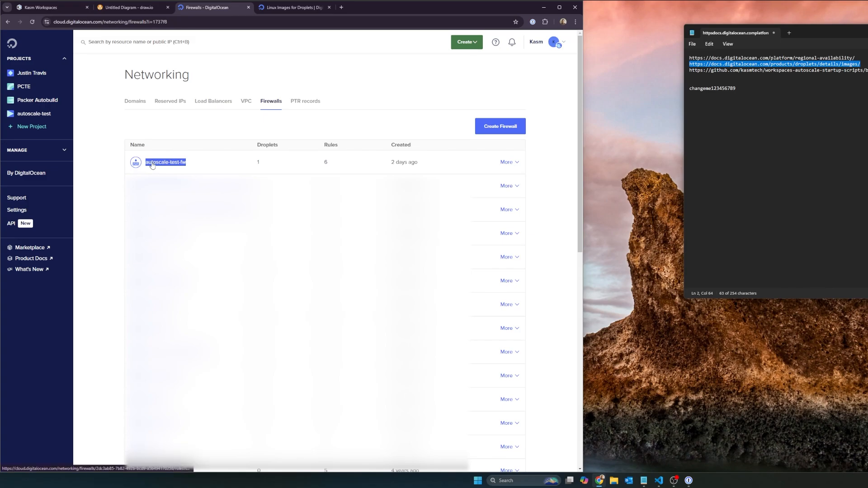
{"action": "left_click", "coordinate": [161, 130]}
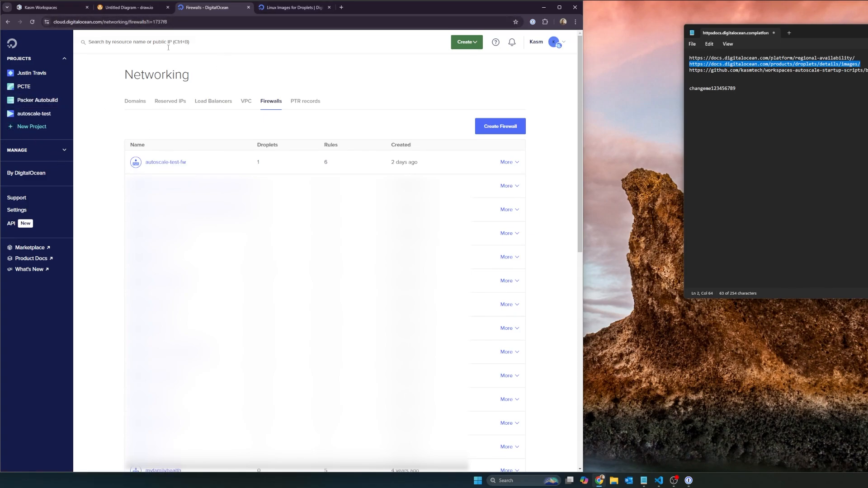
Return to the VM provider config in Kasm Workspaces and set the Firewall Name to autoscale-test-fw.
{"action": "left_click", "coordinate": [50, 9]}
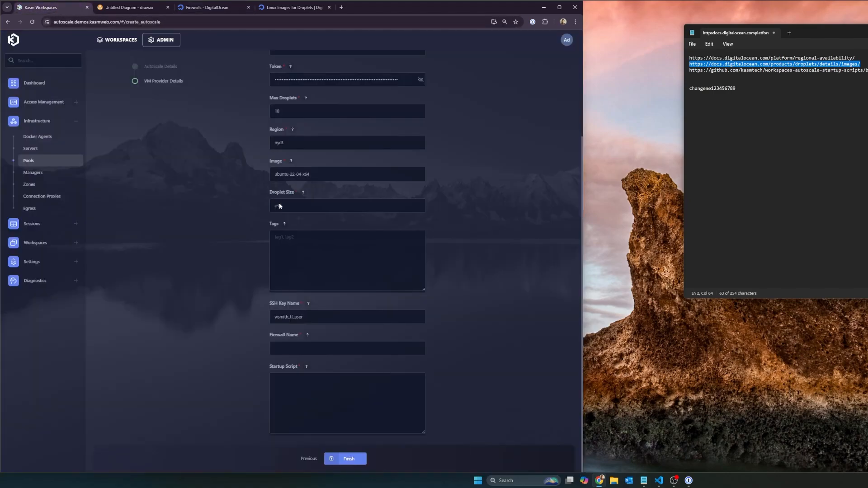
{"action": "left_click", "coordinate": [298, 347]}
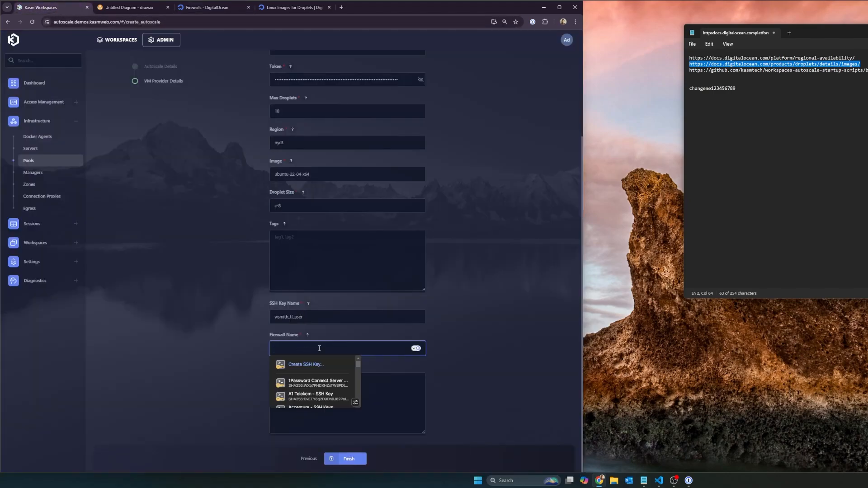
{"action": "key", "text": "ctrl+v"}
{"action": "left_click", "coordinate": [222, 313]}
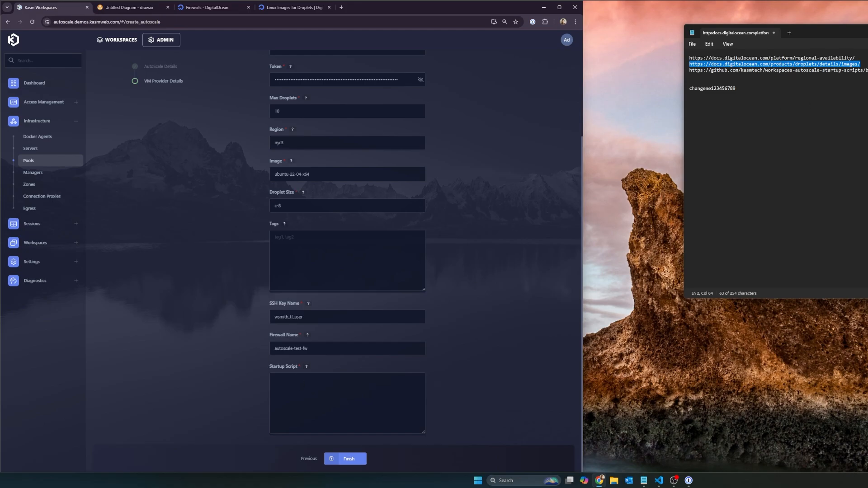
Copy the GitHub startup script address from the notes and open the 1.16.1 docker_agents/ubuntu.sh page in a new browser tab.
{"action": "left_click", "coordinate": [748, 82]}
{"action": "left_click_drag", "start_coordinate": [867, 70], "coordinate": [688, 70]}
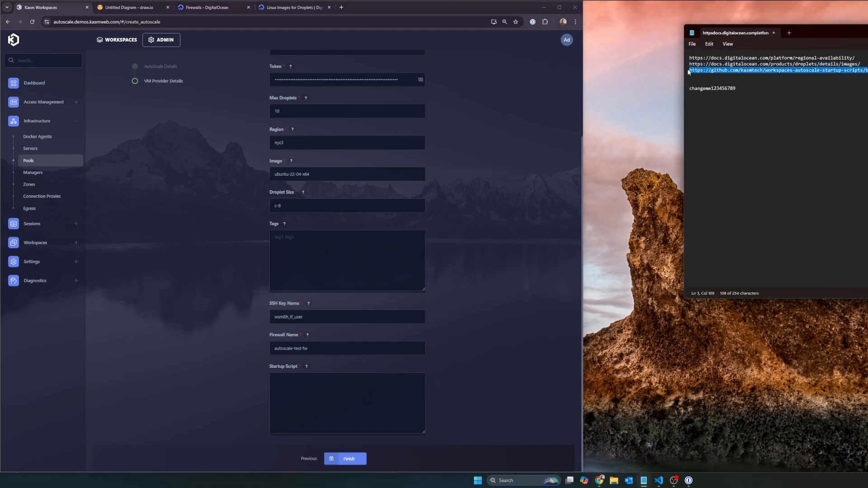
{"action": "left_click", "coordinate": [341, 7]}
{"action": "type", "text": "https://github.com/kasmtech/workspaces-autoscale-startup-scripts/blob/develop/1.16.1/docker_agents/ubuntu.sh"}
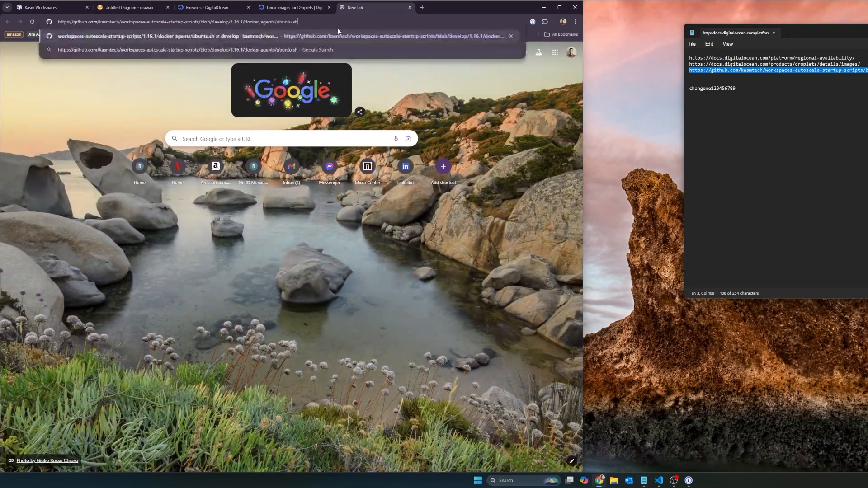
{"action": "key", "text": "Return"}
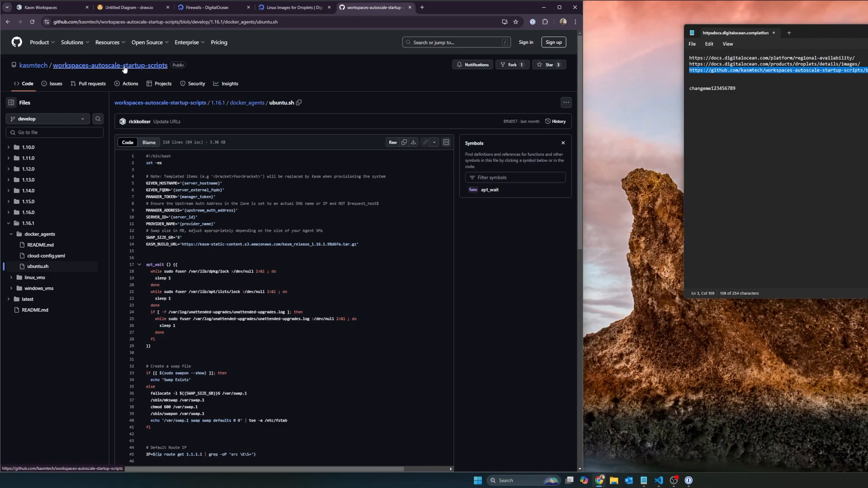
Go to the root of the workspaces-autoscale-startup-scripts repository and browse through 1.16.1 and docker_agents back to ubuntu.sh.
{"action": "left_click", "coordinate": [166, 66]}
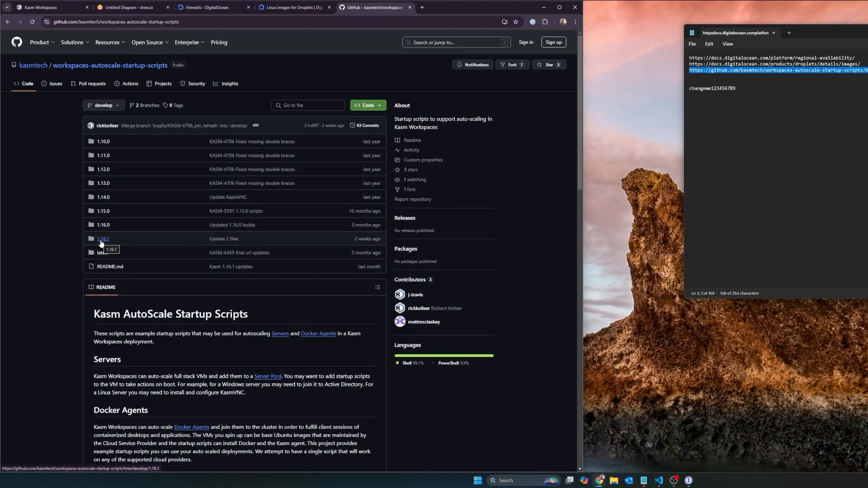
{"action": "left_click", "coordinate": [102, 241]}
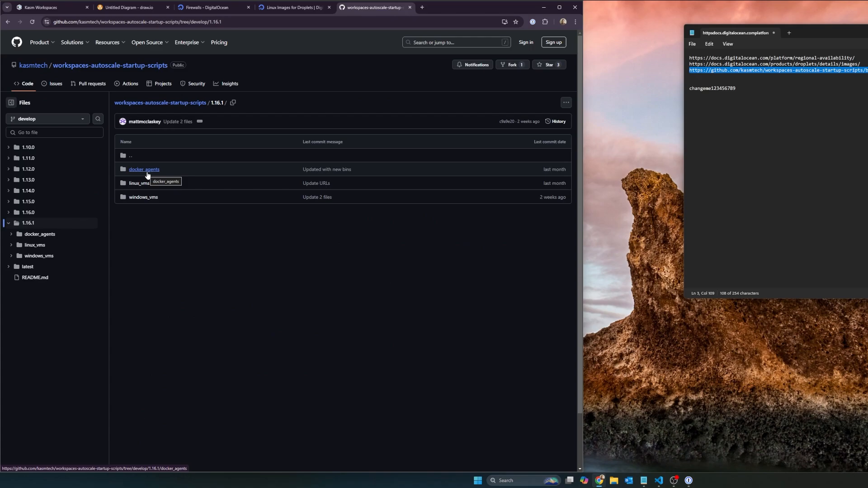
{"action": "left_click", "coordinate": [144, 170]}
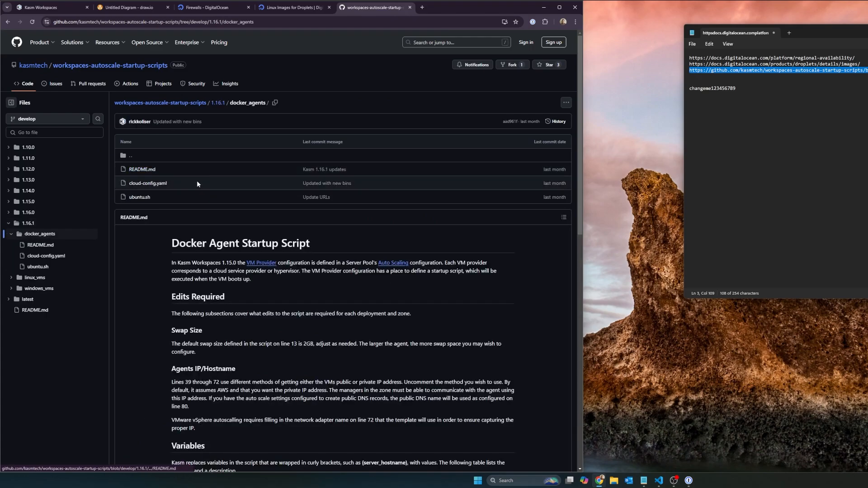
{"action": "left_click", "coordinate": [139, 198]}
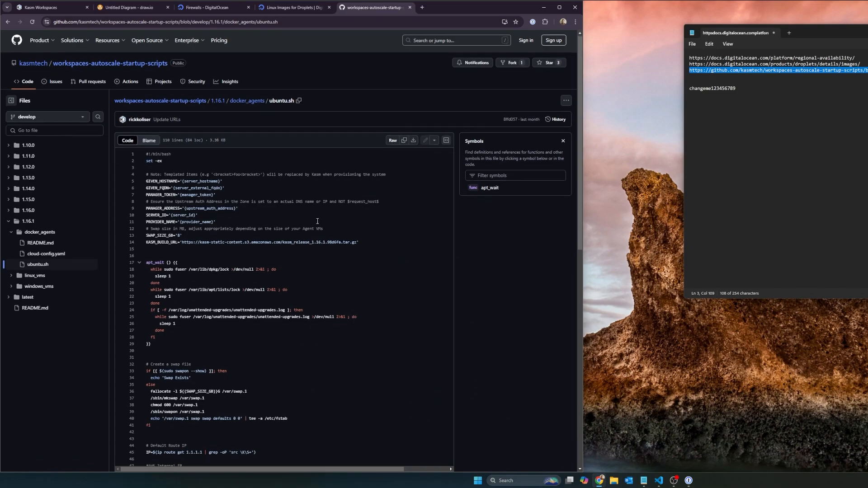
Examine the ubuntu.sh script, including the IP address options for each cloud provider, highlighting the AWS Internal IP comment.
{"action": "scroll", "coordinate": [317, 221], "scroll_direction": "down", "scroll_amount": 10}
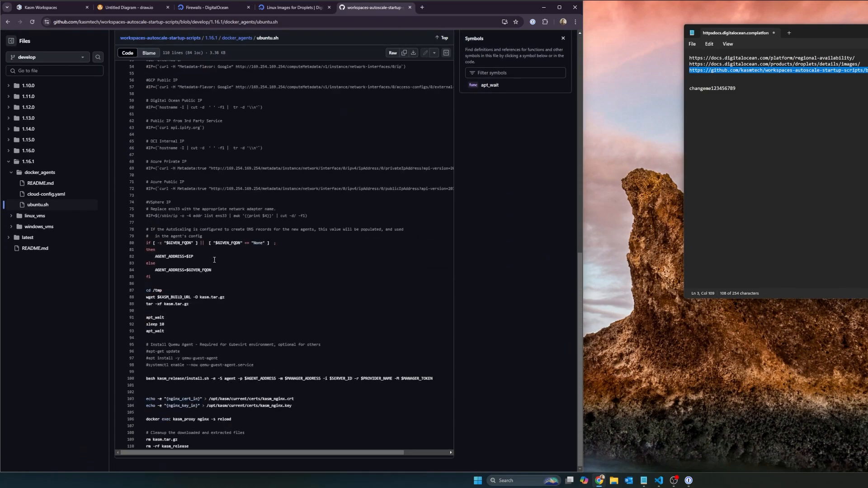
{"action": "scroll", "coordinate": [331, 221], "scroll_direction": "up", "scroll_amount": 6}
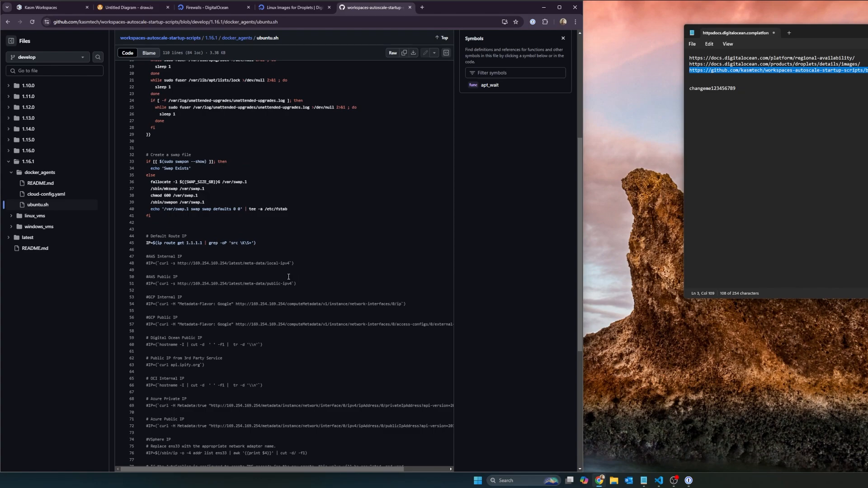
{"action": "scroll", "coordinate": [253, 235], "scroll_direction": "down", "scroll_amount": 2}
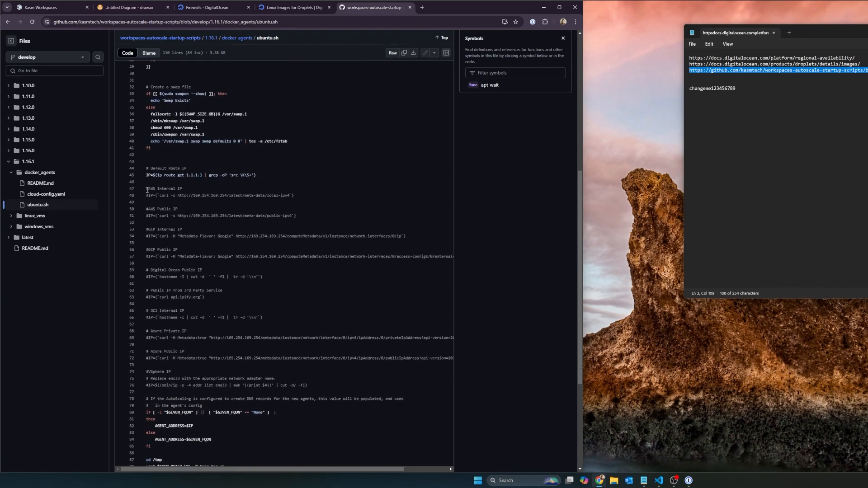
{"action": "left_click_drag", "start_coordinate": [147, 190], "coordinate": [183, 189]}
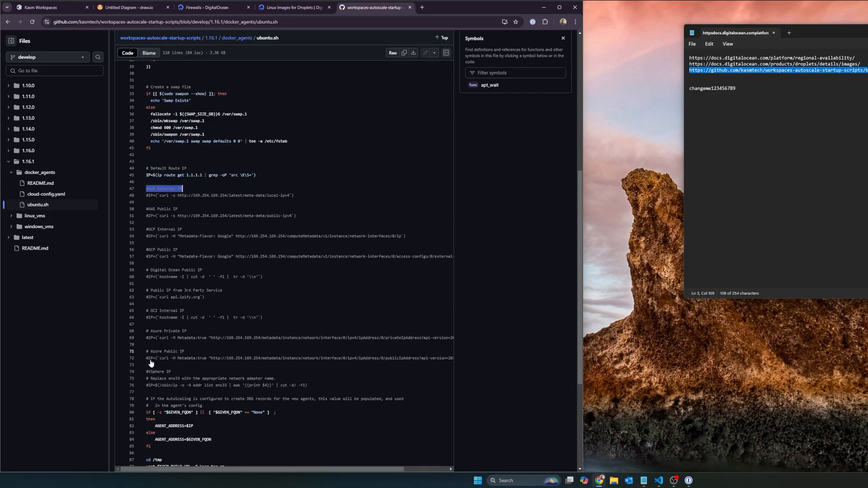
{"action": "scroll", "coordinate": [207, 385], "scroll_direction": "down", "scroll_amount": 3}
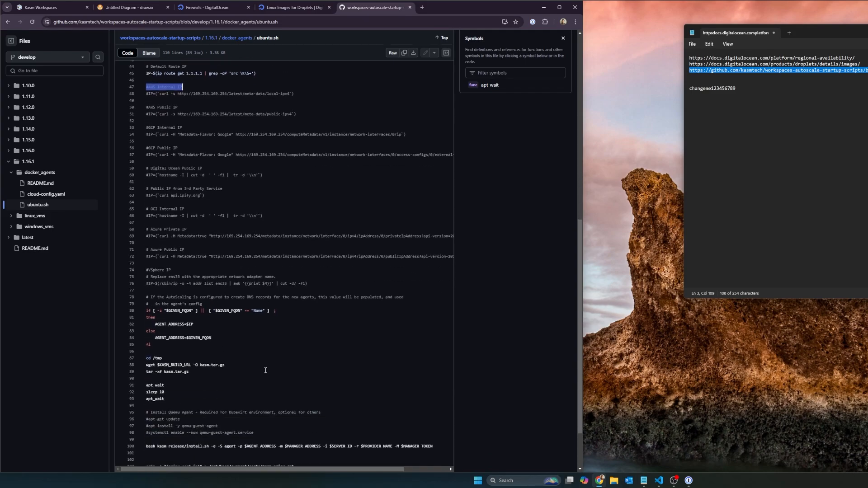
{"action": "scroll", "coordinate": [275, 382], "scroll_direction": "up", "scroll_amount": 10}
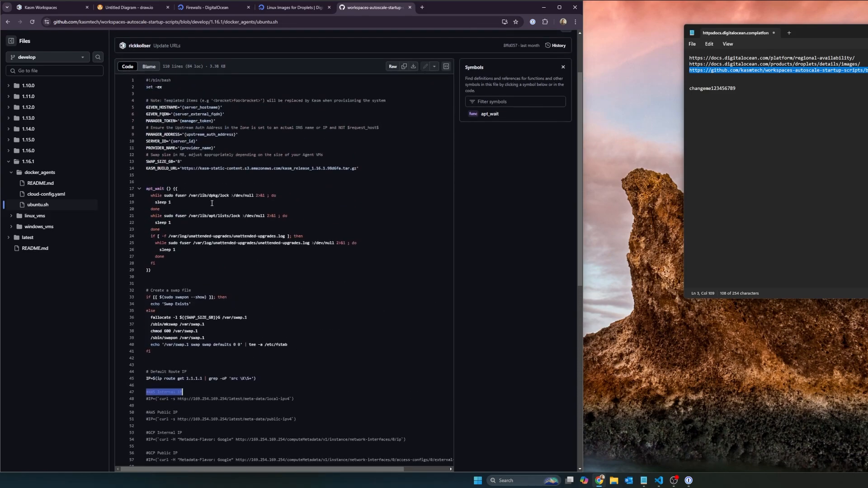
Copy the whole ubuntu.sh script from GitHub and paste it into the enlarged Startup Script field of the Kasm Workspaces VM provider config.
{"action": "left_click", "coordinate": [408, 67]}
{"action": "left_click", "coordinate": [42, 9]}
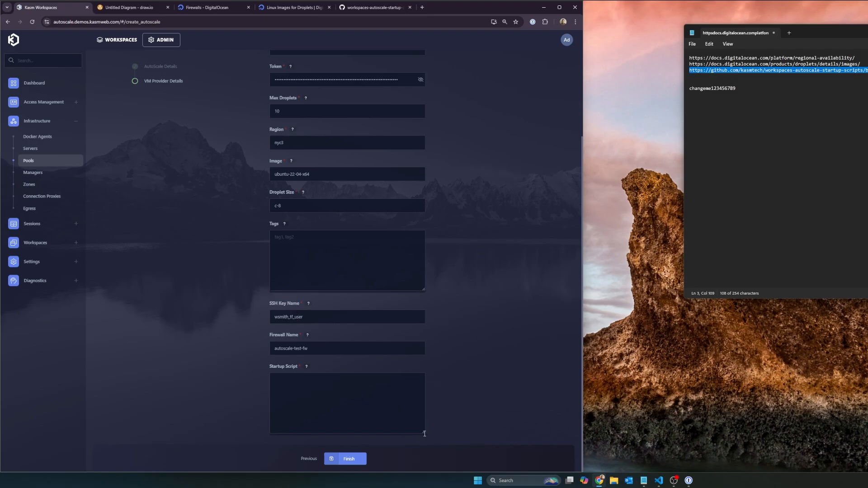
{"action": "left_click_drag", "start_coordinate": [423, 430], "coordinate": [432, 445]}
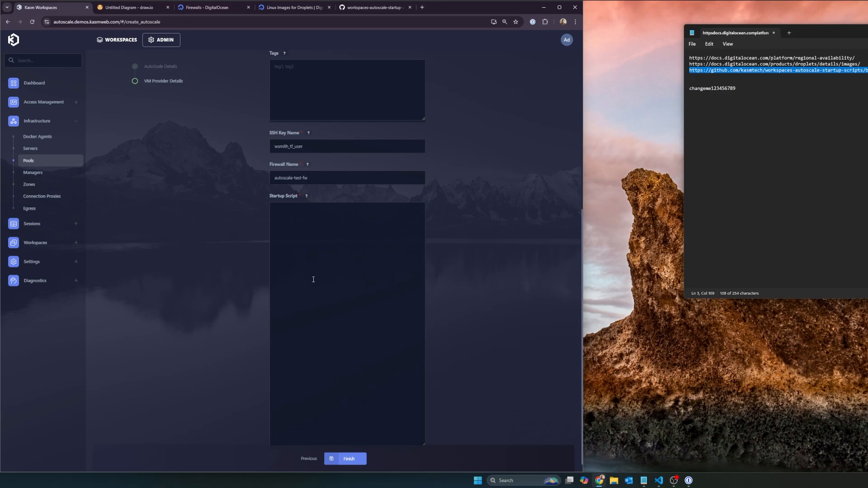
{"action": "left_click", "coordinate": [345, 255]}
{"action": "key", "text": "ctrl+v"}
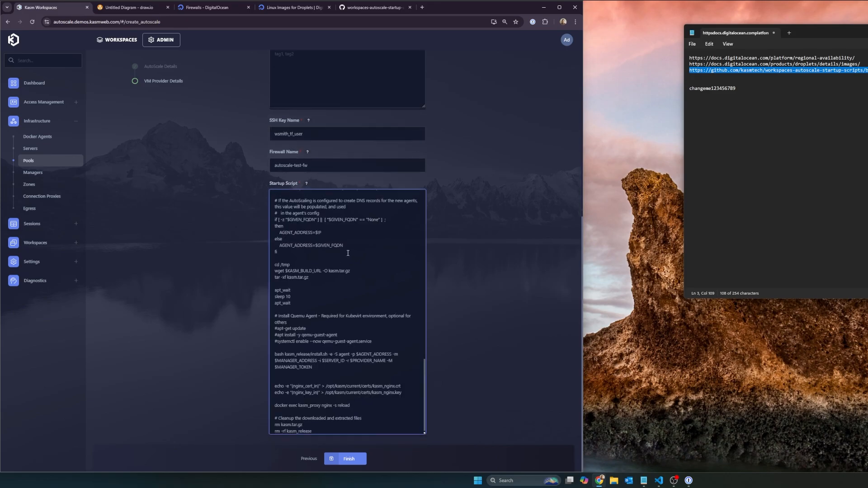
{"action": "scroll", "coordinate": [348, 253], "scroll_direction": "up", "scroll_amount": 12}
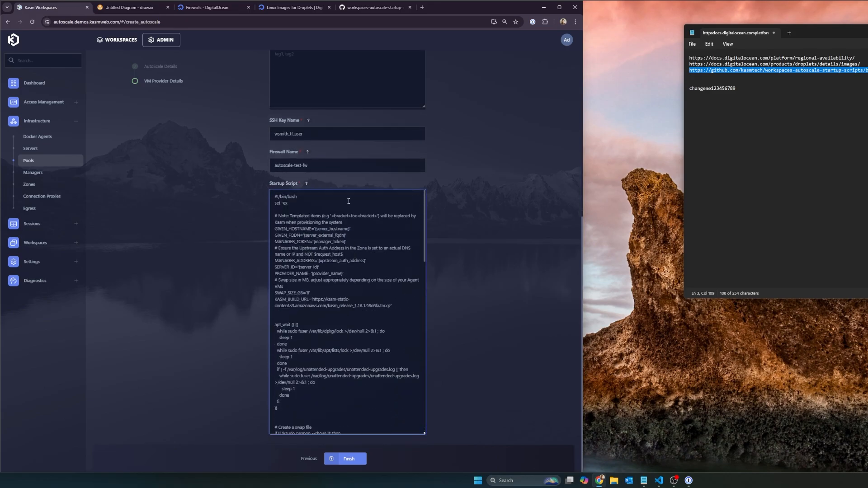
Examine the templated variables near the beginning of the startup script, highlighting the {server_hostname} placeholder on the GIVEN_HOSTNAME line.
{"action": "scroll", "coordinate": [344, 264], "scroll_direction": "down", "scroll_amount": 2}
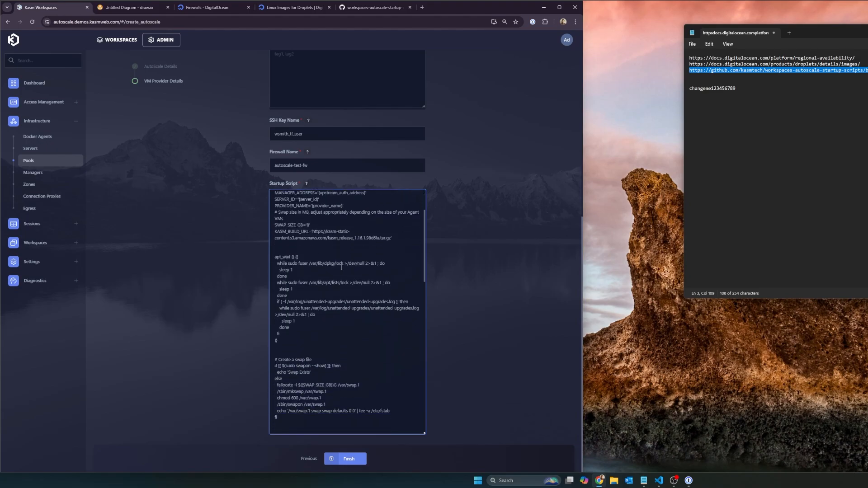
{"action": "scroll", "coordinate": [330, 269], "scroll_direction": "up", "scroll_amount": 2}
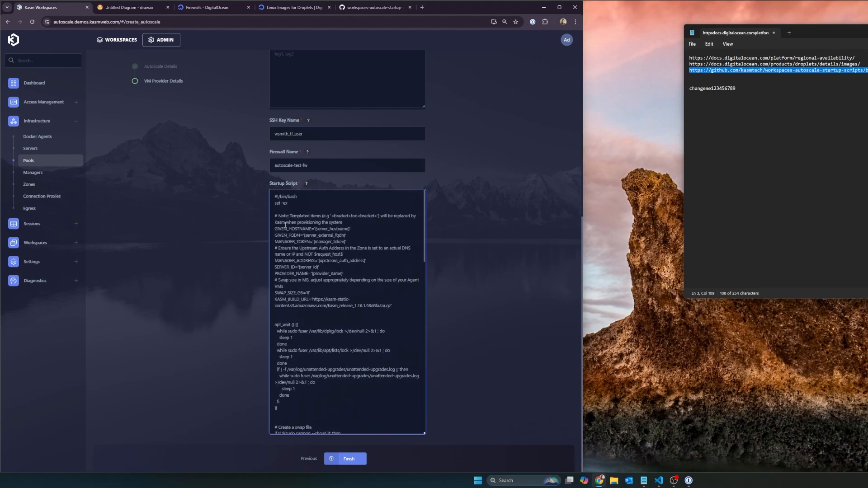
{"action": "left_click_drag", "start_coordinate": [285, 229], "coordinate": [350, 231]}
{"action": "left_click", "coordinate": [357, 235]}
{"action": "left_click_drag", "start_coordinate": [315, 230], "coordinate": [356, 226]}
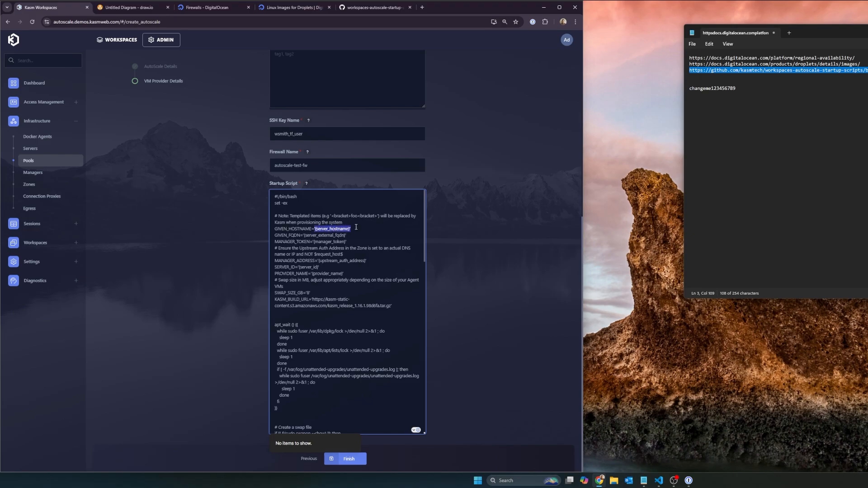
{"action": "left_click", "coordinate": [316, 230]}
{"action": "type", "text": "$"}
{"action": "key", "text": "BackSpace"}
{"action": "scroll", "coordinate": [347, 241], "scroll_direction": "down", "scroll_amount": 1}
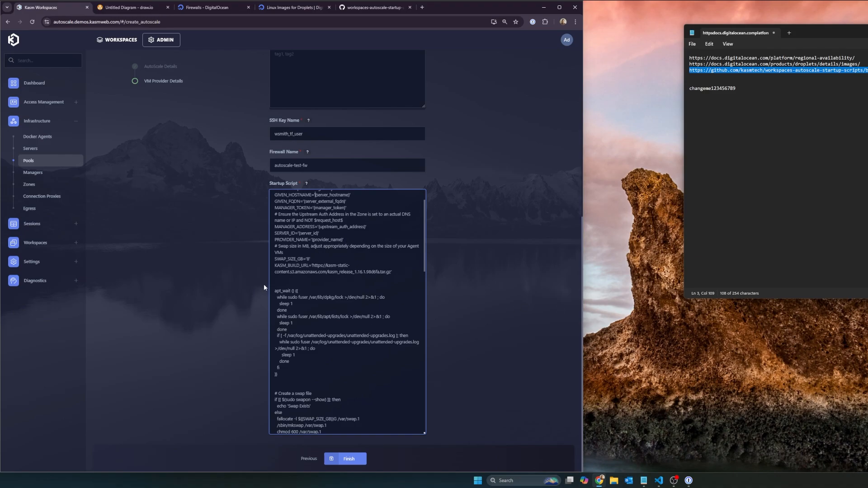
{"action": "scroll", "coordinate": [273, 280], "scroll_direction": "up", "scroll_amount": 4}
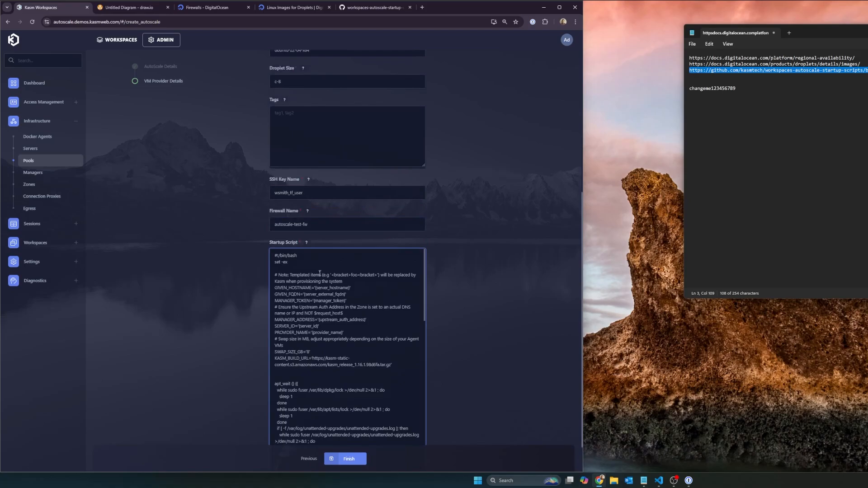
{"action": "left_click_drag", "start_coordinate": [351, 330], "coordinate": [315, 330]}
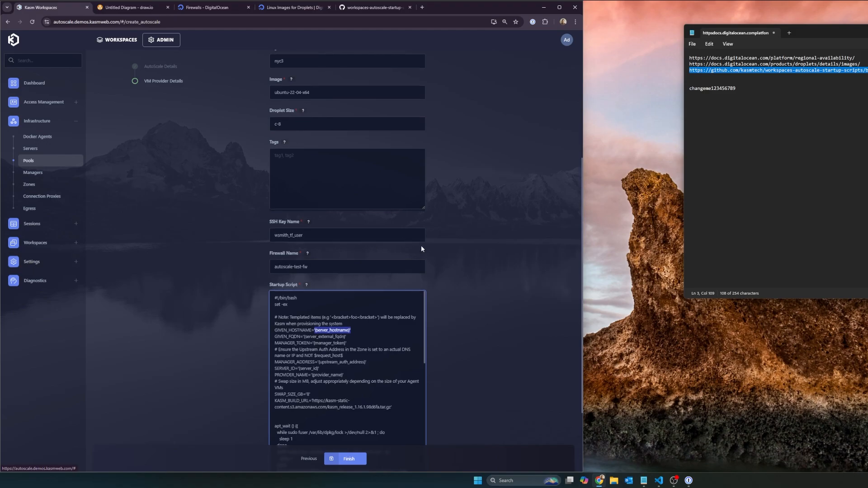
Comment out the IP assignment under Default Route IP in the startup script.
{"action": "scroll", "coordinate": [504, 266], "scroll_direction": "down", "scroll_amount": 1}
{"action": "scroll", "coordinate": [504, 262], "scroll_direction": "down", "scroll_amount": 2}
{"action": "scroll", "coordinate": [342, 266], "scroll_direction": "down", "scroll_amount": 3}
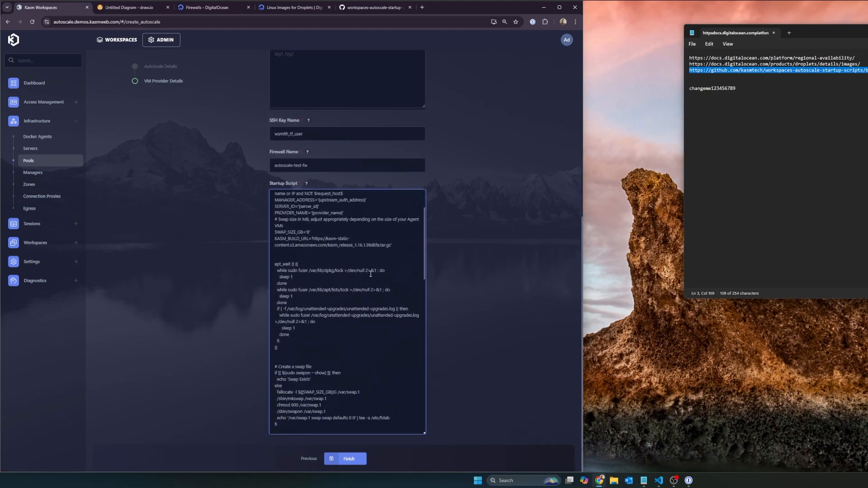
{"action": "scroll", "coordinate": [342, 266], "scroll_direction": "down", "scroll_amount": 5}
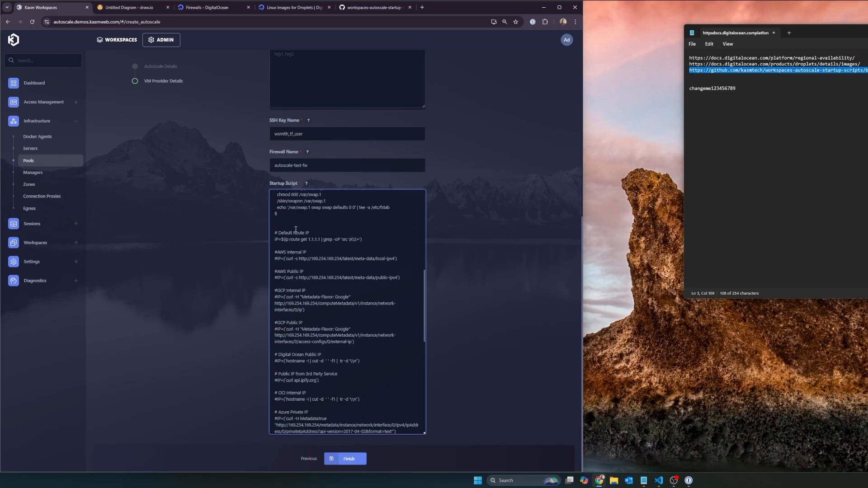
{"action": "left_click", "coordinate": [275, 241]}
{"action": "type", "text": "#"}
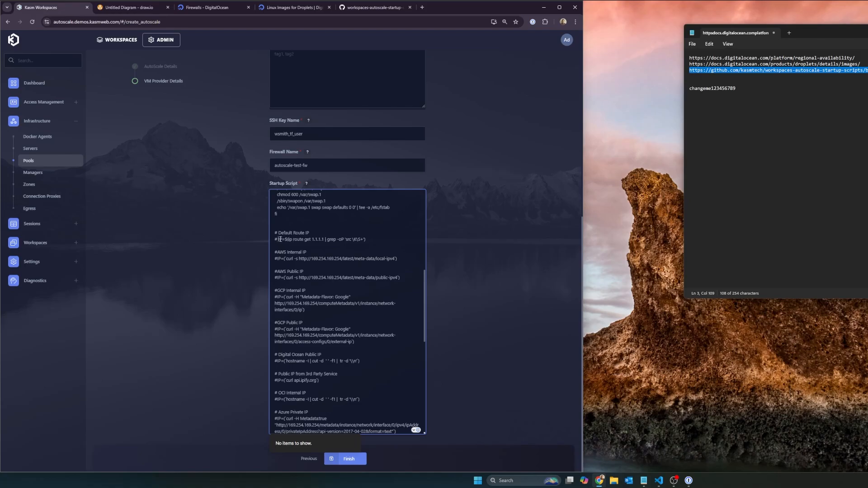
{"action": "left_click_drag", "start_coordinate": [280, 239], "coordinate": [397, 238]}
{"action": "left_click", "coordinate": [395, 244]}
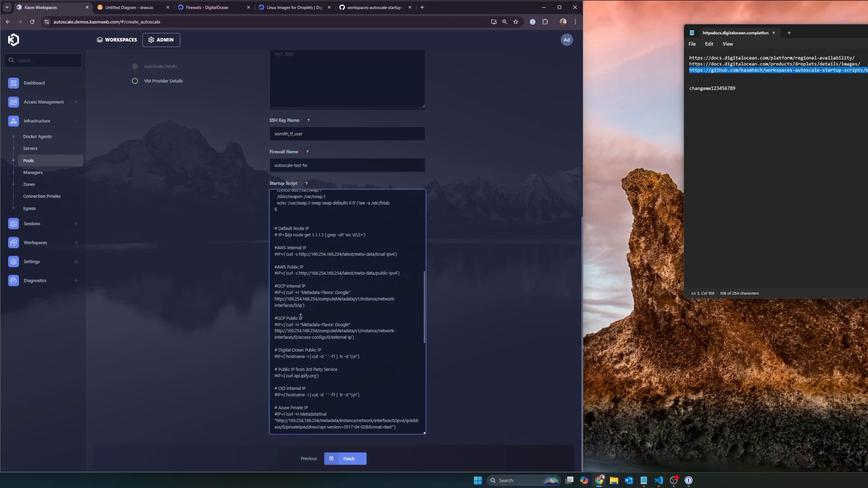
Uncomment the IP assignment under Digital Ocean Public IP in the startup script.
{"action": "scroll", "coordinate": [298, 317], "scroll_direction": "down", "scroll_amount": 1}
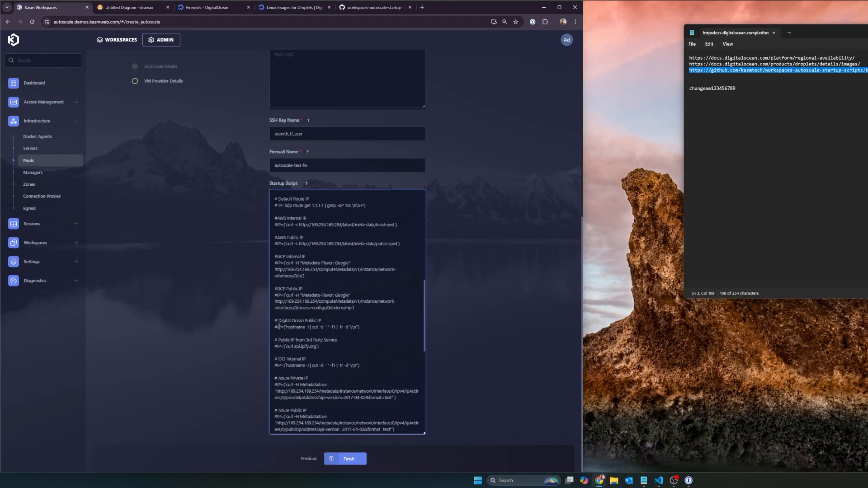
{"action": "left_click", "coordinate": [276, 326]}
{"action": "key", "text": "BackSpace"}
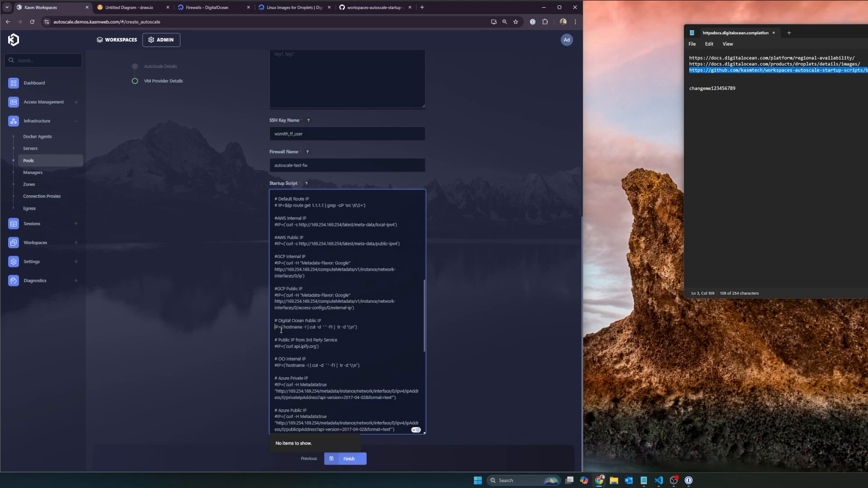
{"action": "left_click_drag", "start_coordinate": [281, 329], "coordinate": [359, 330]}
{"action": "left_click", "coordinate": [358, 335]}
Comment out the two echo lines near the script's end that write kasm_nginx.crt and kasm_nginx.key.
{"action": "scroll", "coordinate": [349, 344], "scroll_direction": "down", "scroll_amount": 1}
{"action": "scroll", "coordinate": [349, 345], "scroll_direction": "down", "scroll_amount": 1}
{"action": "scroll", "coordinate": [382, 325], "scroll_direction": "down", "scroll_amount": 3}
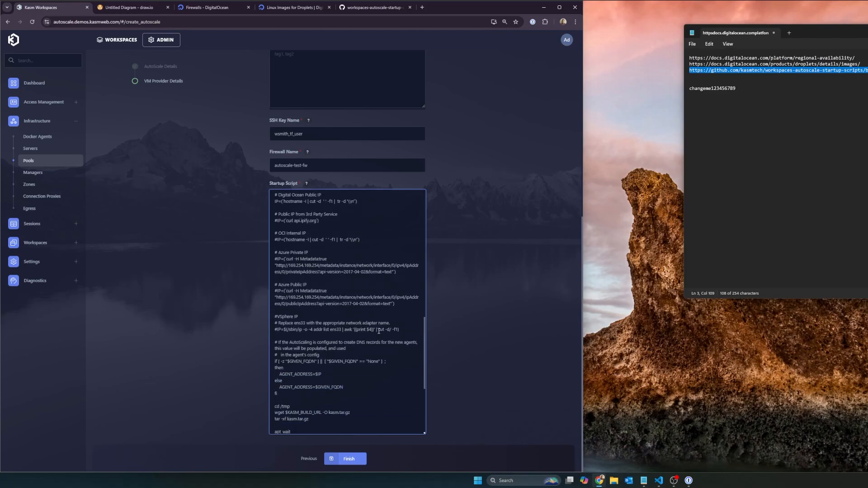
{"action": "scroll", "coordinate": [382, 324], "scroll_direction": "down", "scroll_amount": 2}
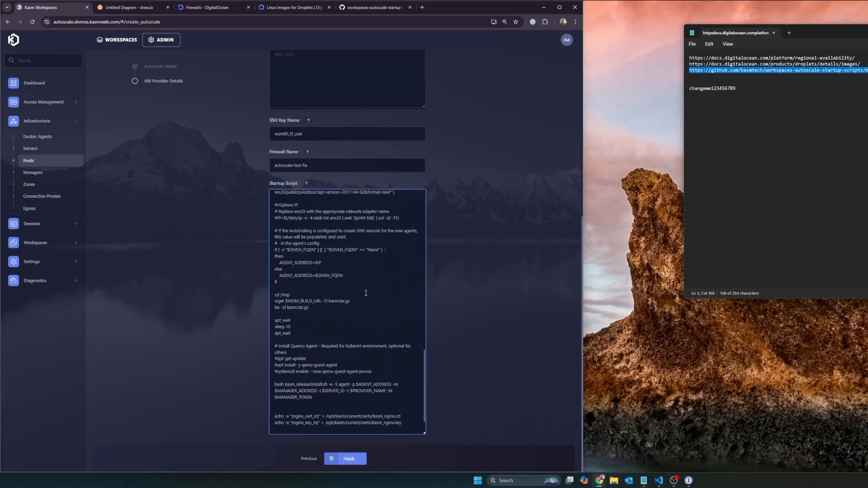
{"action": "scroll", "coordinate": [298, 256], "scroll_direction": "down", "scroll_amount": 1}
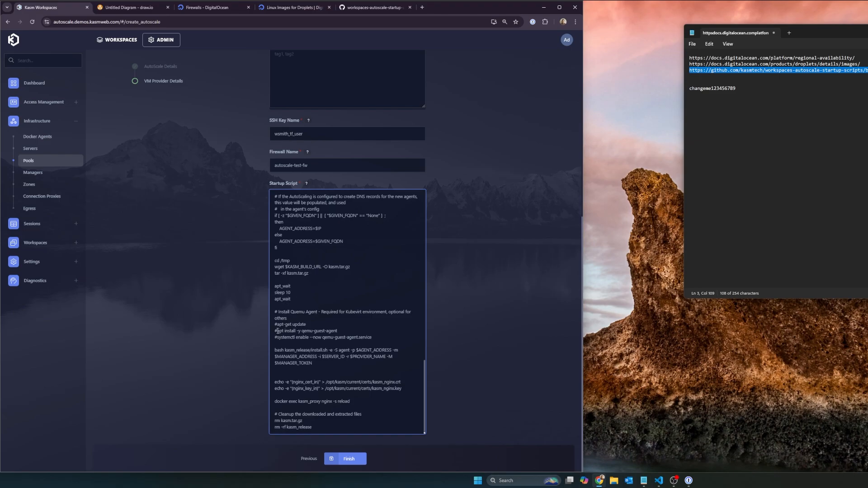
{"action": "left_click", "coordinate": [276, 383]}
{"action": "type", "text": "#"}
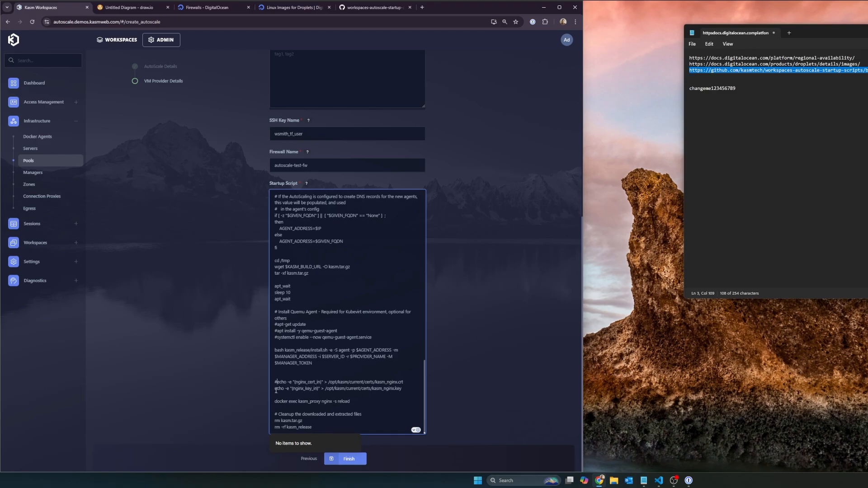
{"action": "left_click", "coordinate": [275, 389]}
{"action": "type", "text": "#"}
{"action": "left_click", "coordinate": [278, 382]}
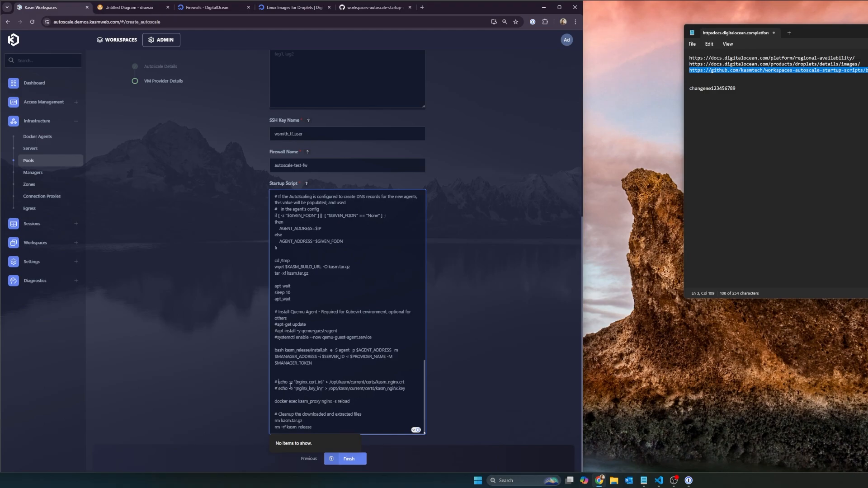
Examine the nginx_cert_in and nginx_key_in placeholders and their certificate file paths in the commented-out lines.
{"action": "left_click_drag", "start_coordinate": [295, 388], "coordinate": [321, 390]}
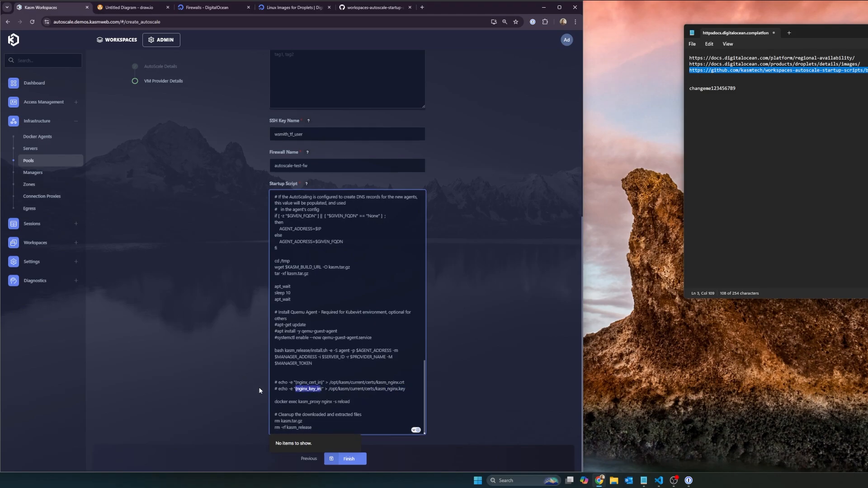
{"action": "scroll", "coordinate": [259, 389], "scroll_direction": "up", "scroll_amount": 1}
{"action": "scroll", "coordinate": [292, 390], "scroll_direction": "down", "scroll_amount": 1}
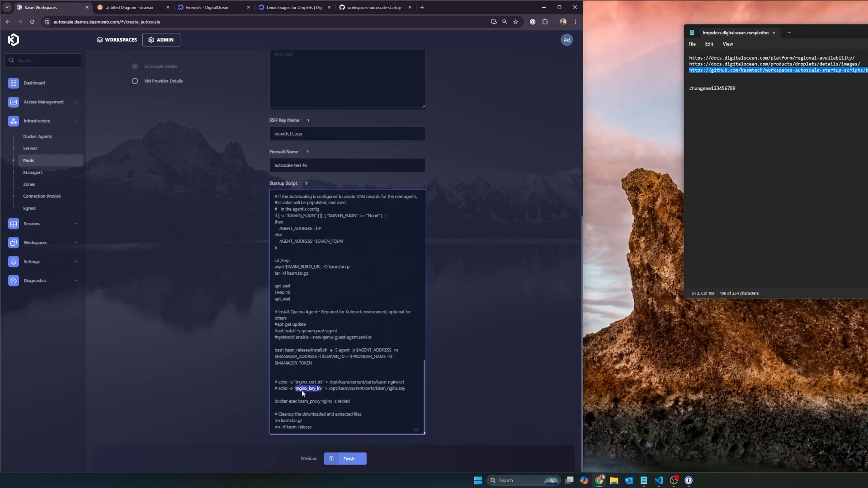
{"action": "double_click", "coordinate": [303, 390]}
{"action": "left_click", "coordinate": [306, 387]}
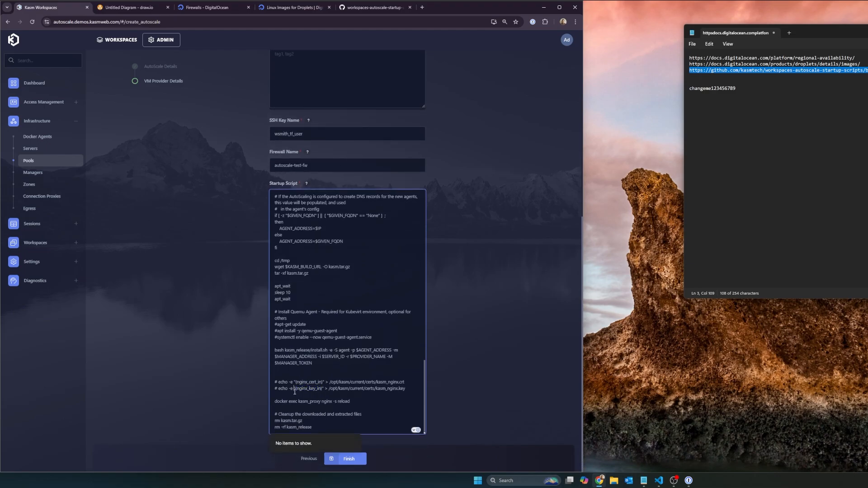
{"action": "double_click", "coordinate": [307, 389]}
{"action": "left_click_drag", "start_coordinate": [362, 389], "coordinate": [408, 390]}
{"action": "left_click", "coordinate": [306, 390]}
{"action": "double_click", "coordinate": [399, 388]}
{"action": "left_click_drag", "start_coordinate": [302, 382], "coordinate": [308, 382]}
{"action": "left_click", "coordinate": [464, 282]}
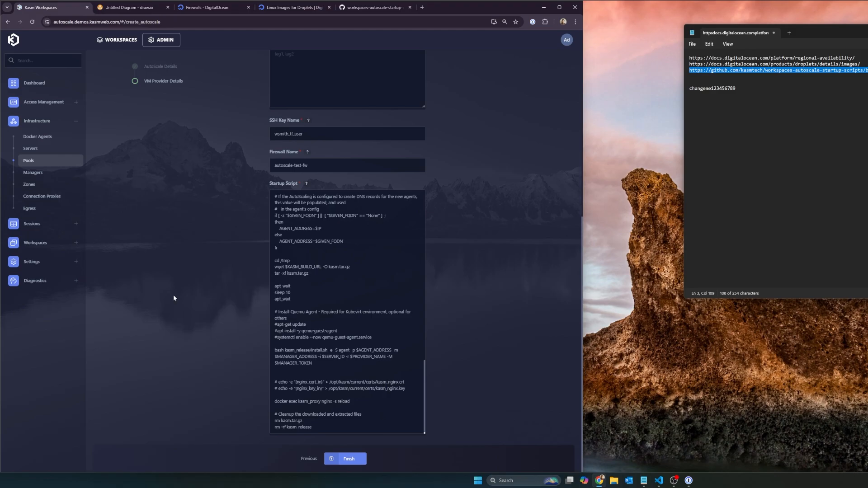
Finish the autoscale configuration and dismiss the offer to save the login.
{"action": "left_click", "coordinate": [344, 458]}
{"action": "left_click", "coordinate": [344, 463]}
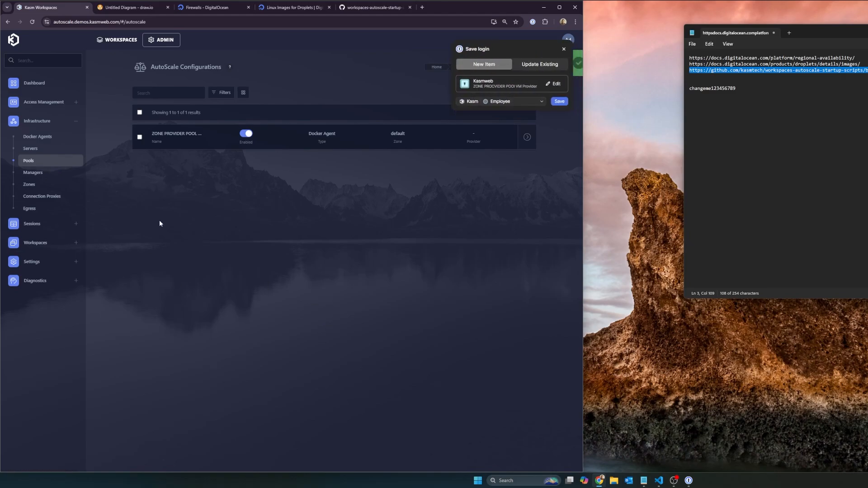
{"action": "left_click", "coordinate": [563, 49]}
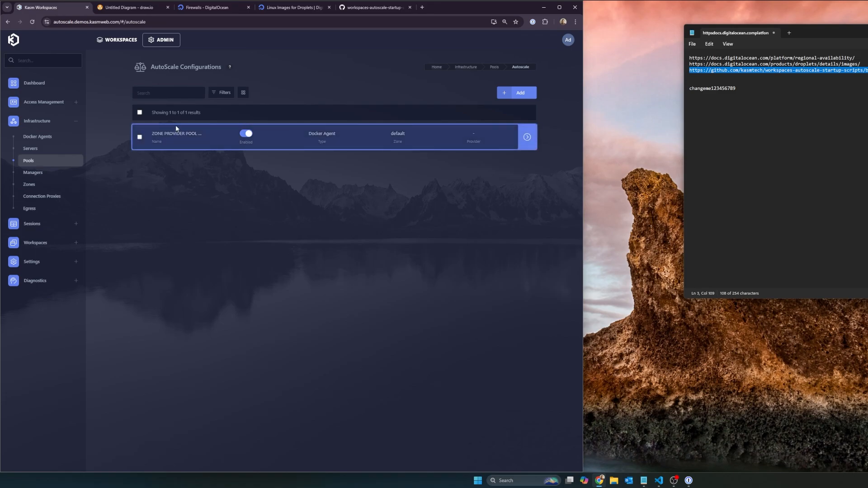
Open the Docker Agents list and disable the proxy agent.
{"action": "left_click", "coordinate": [37, 142]}
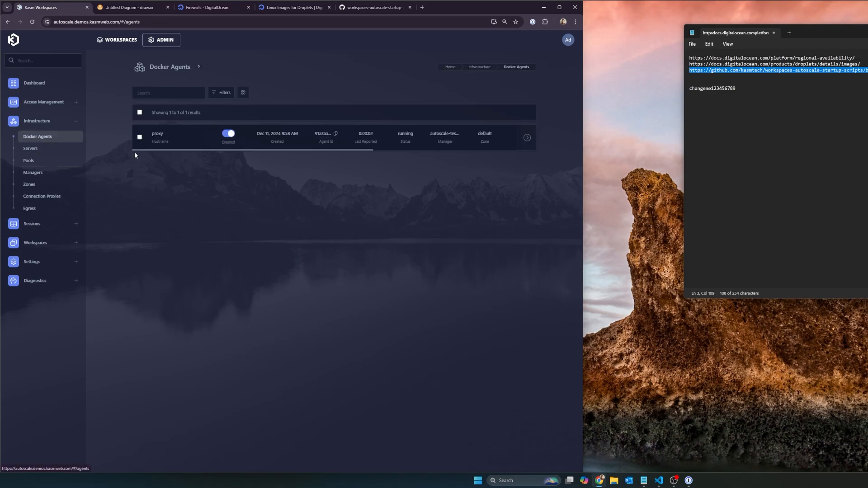
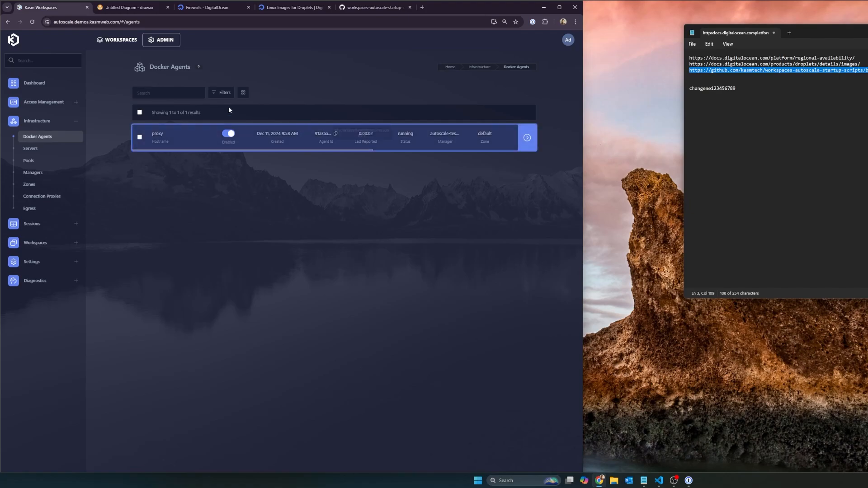
{"action": "left_click", "coordinate": [140, 136]}
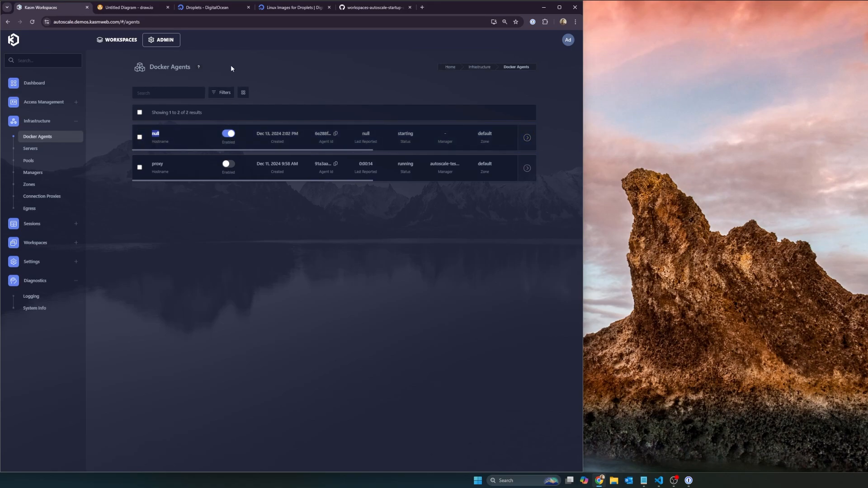
Compare the Docker Agents list with the Droplets page in DigitalOcean and refresh the droplet list.
{"action": "left_click", "coordinate": [205, 8]}
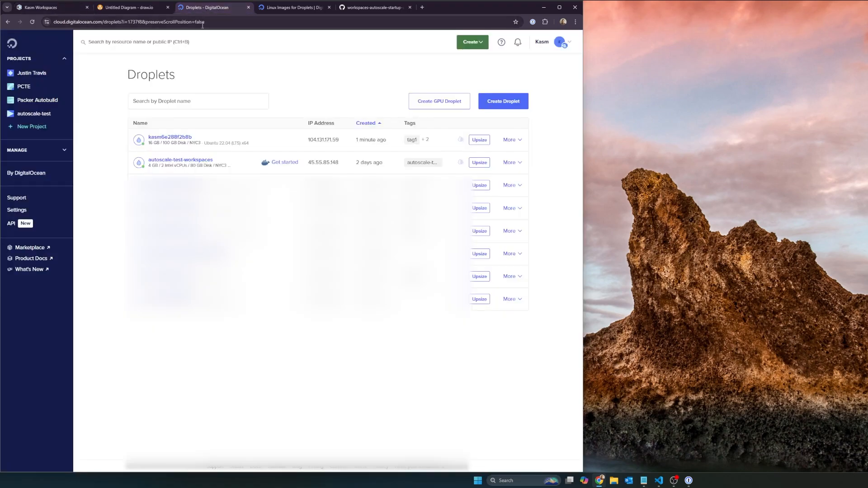
{"action": "left_click", "coordinate": [53, 8]}
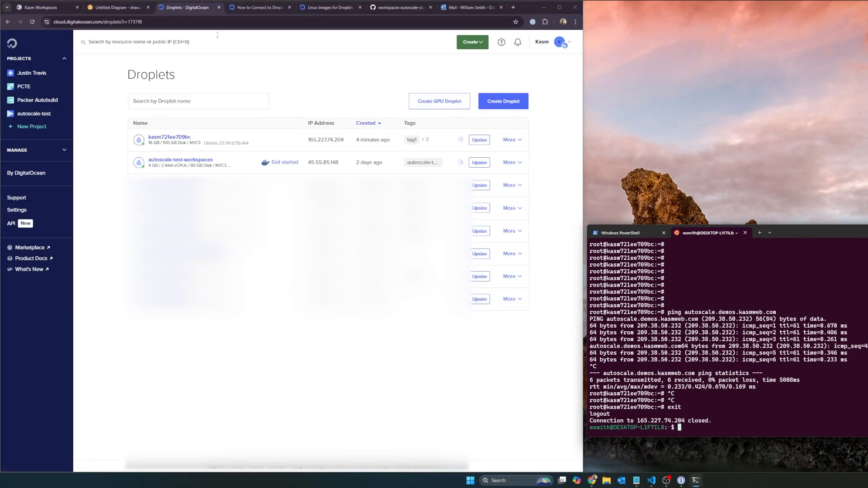
{"action": "left_click", "coordinate": [31, 22]}
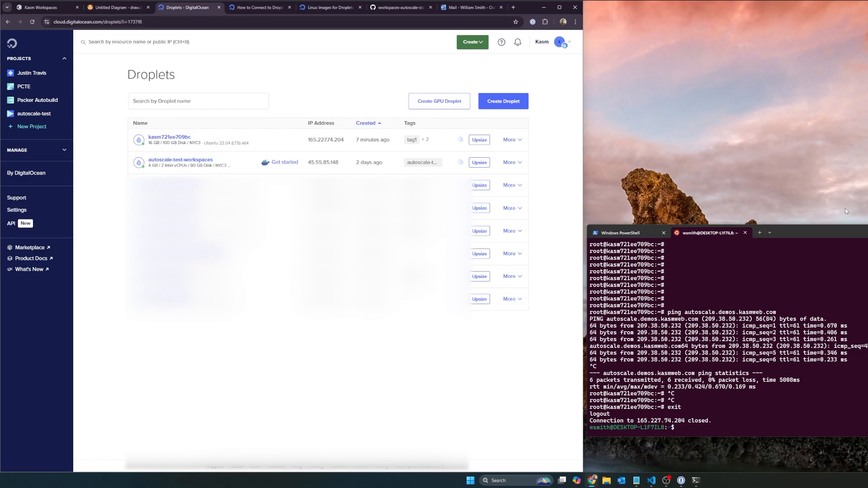
{"action": "left_click_drag", "start_coordinate": [829, 245], "coordinate": [580, 77]}
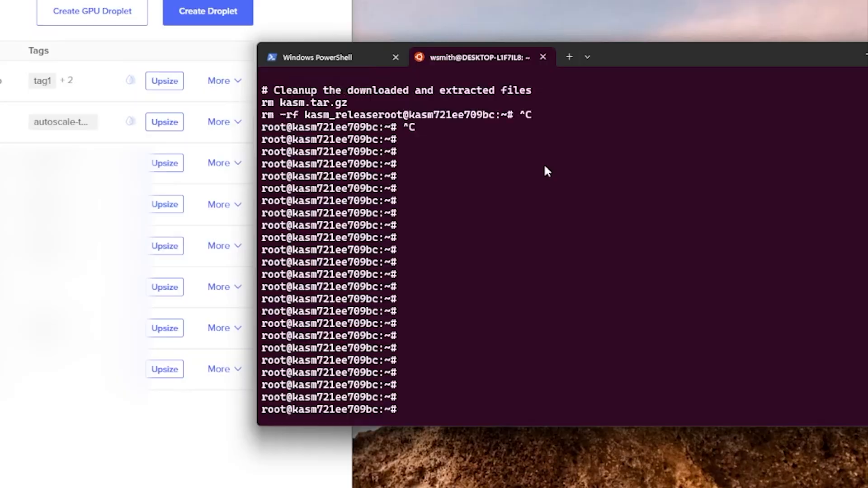
{"action": "scroll", "coordinate": [542, 168], "scroll_direction": "down", "scroll_amount": 5}
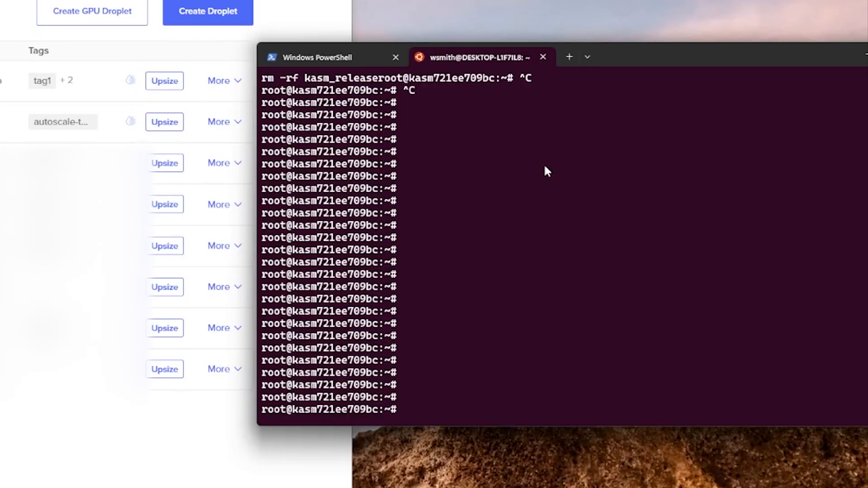
{"action": "scroll", "coordinate": [515, 171], "scroll_direction": "down", "scroll_amount": 2}
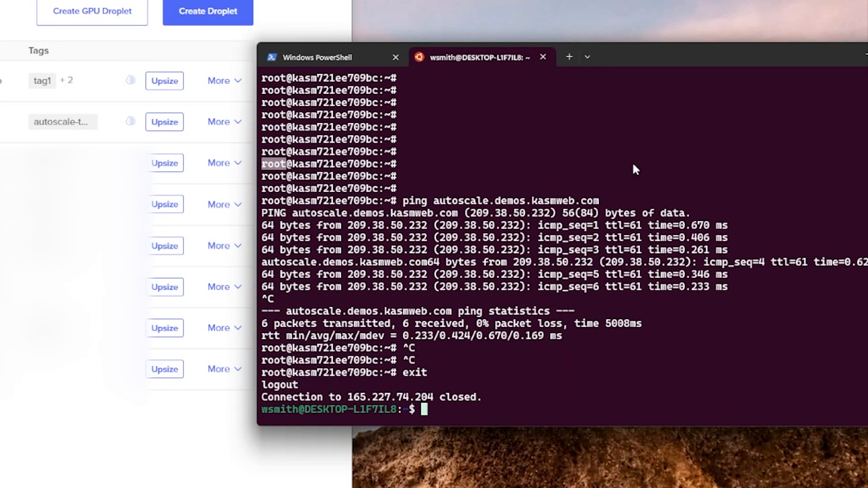
{"action": "type", "text": "sudo "}
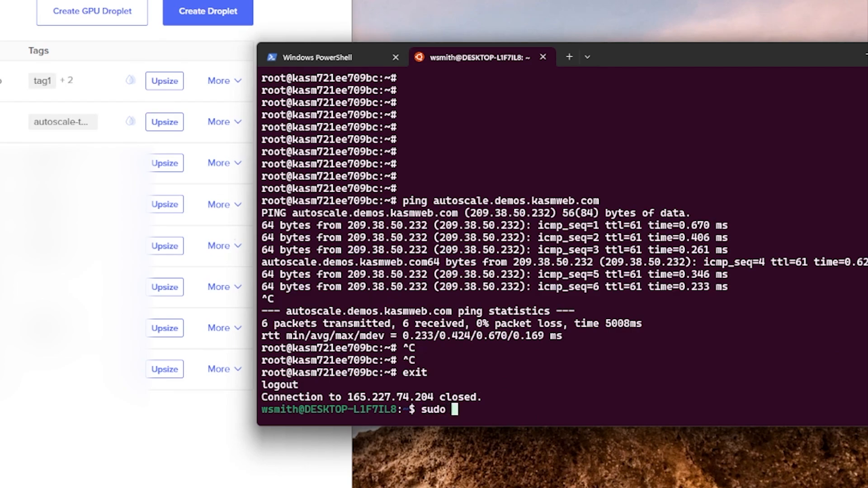
{"action": "type", "text": "cat /"}
{"action": "key", "text": "BackSpace"}
{"action": "type", "text": "/var/log/cloud"}
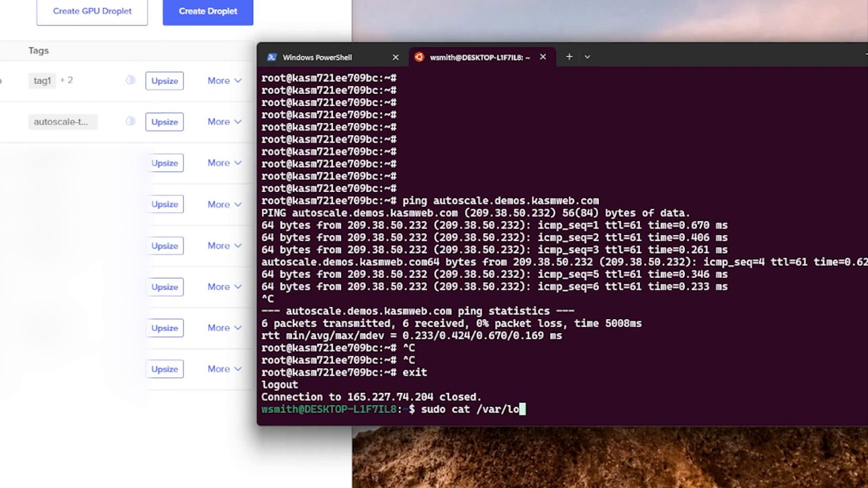
{"action": "key", "text": "BackSpace"}
{"action": "key", "text": "BackSpace"}
{"action": "key", "text": "BackSpace"}
{"action": "key", "text": "BackSpace"}
{"action": "key", "text": "BackSpace"}
{"action": "key", "text": "BackSpace"}
{"action": "key", "text": "BackSpace"}
{"action": "key", "text": "BackSpace"}
{"action": "key", "text": "BackSpace"}
{"action": "key", "text": "BackSpace"}
{"action": "key", "text": "BackSpace"}
{"action": "key", "text": "BackSpace"}
{"action": "key", "text": "BackSpace"}
{"action": "key", "text": "BackSpace"}
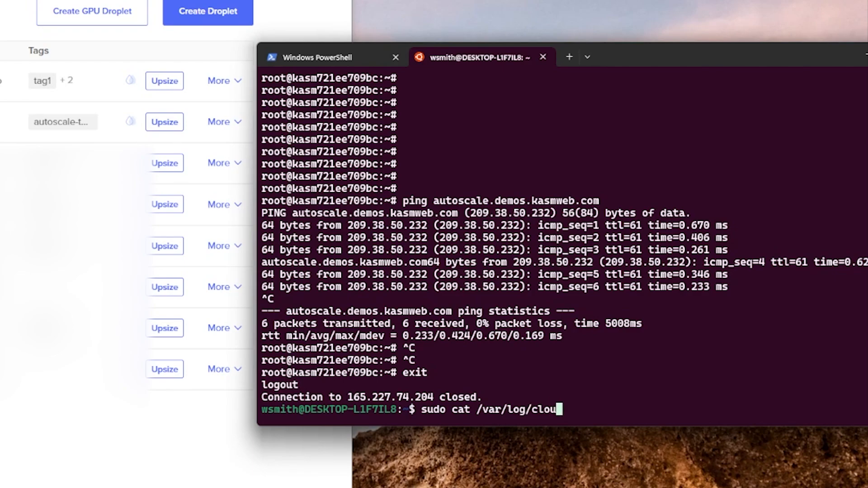
{"action": "key", "text": "BackSpace"}
{"action": "key", "text": "BackSpace"}
{"action": "key", "text": "BackSpace"}
{"action": "key", "text": "BackSpace"}
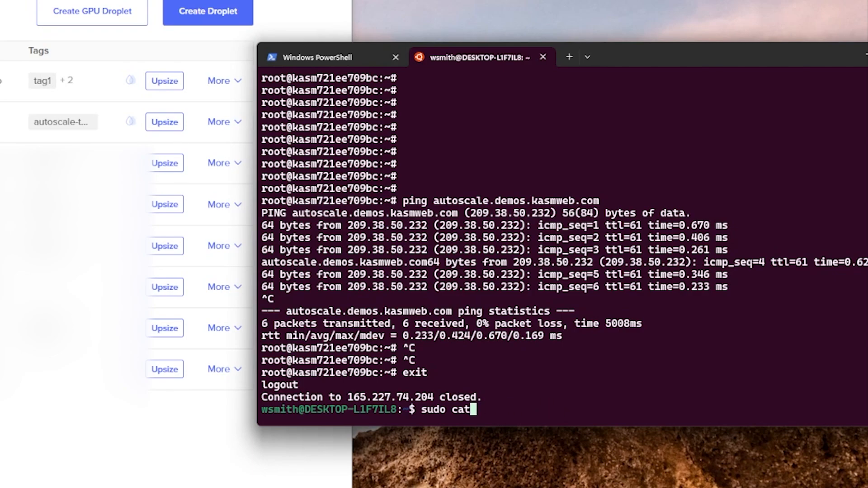
{"action": "type", "text": "tail -n 50 "}
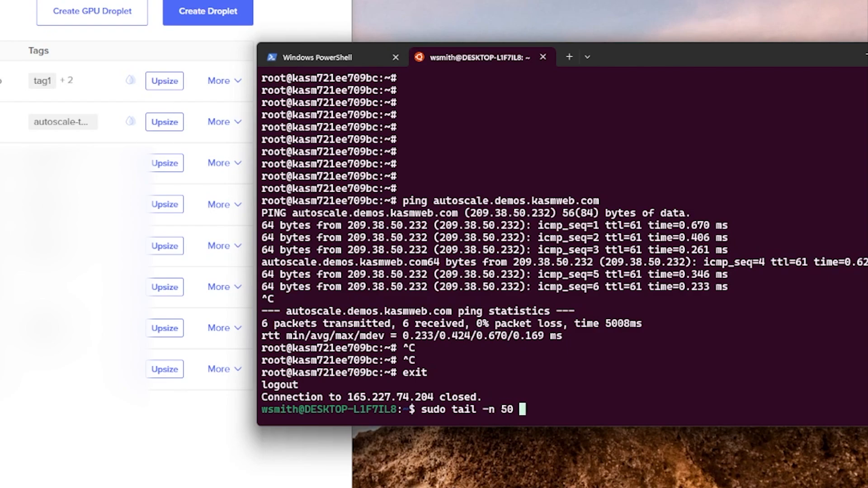
{"action": "type", "text": "/var/log/"}
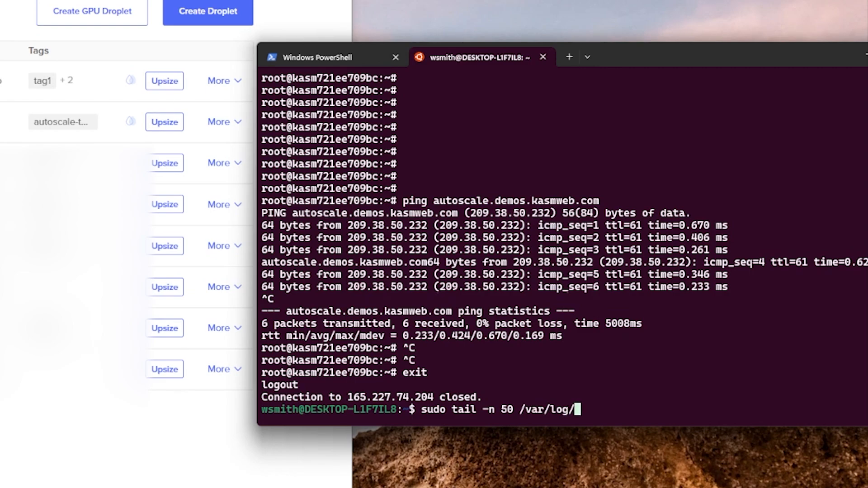
{"action": "type", "text": "cloud-init"}
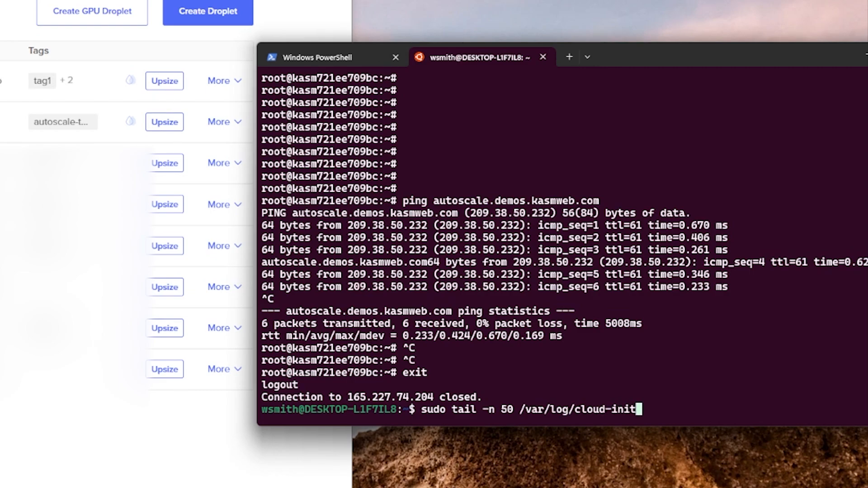
{"action": "key", "text": "BackSpace"}
{"action": "key", "text": "BackSpace"}
{"action": "key", "text": "BackSpace"}
{"action": "key", "text": "BackSpace"}
{"action": "key", "text": "BackSpace"}
{"action": "key", "text": "BackSpace"}
{"action": "key", "text": "BackSpace"}
{"action": "key", "text": "BackSpace"}
{"action": "key", "text": "BackSpace"}
{"action": "key", "text": "BackSpace"}
{"action": "key", "text": "BackSpace"}
{"action": "key", "text": "BackSpace"}
{"action": "key", "text": "BackSpace"}
{"action": "key", "text": "BackSpace"}
{"action": "key", "text": "BackSpace"}
{"action": "key", "text": "BackSpace"}
{"action": "key", "text": "BackSpace"}
{"action": "key", "text": "BackSpace"}
{"action": "key", "text": "BackSpace"}
{"action": "key", "text": "BackSpace"}
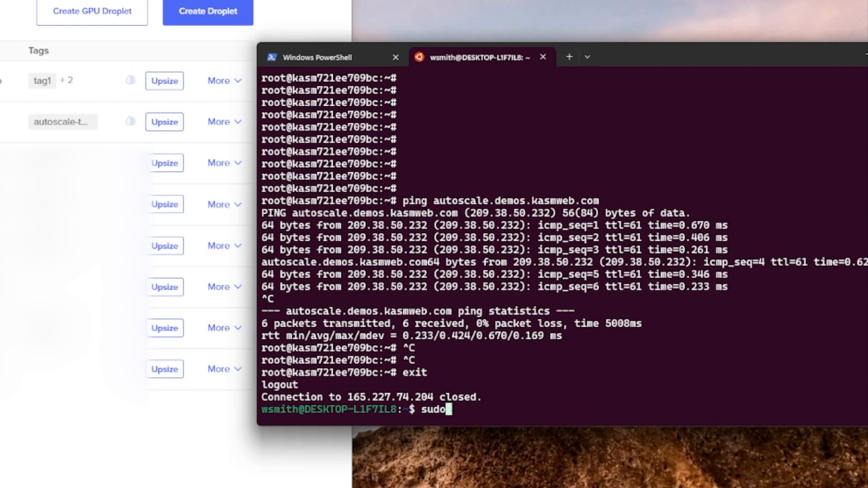
{"action": "key", "text": "Up"}
{"action": "key", "text": "Return"}
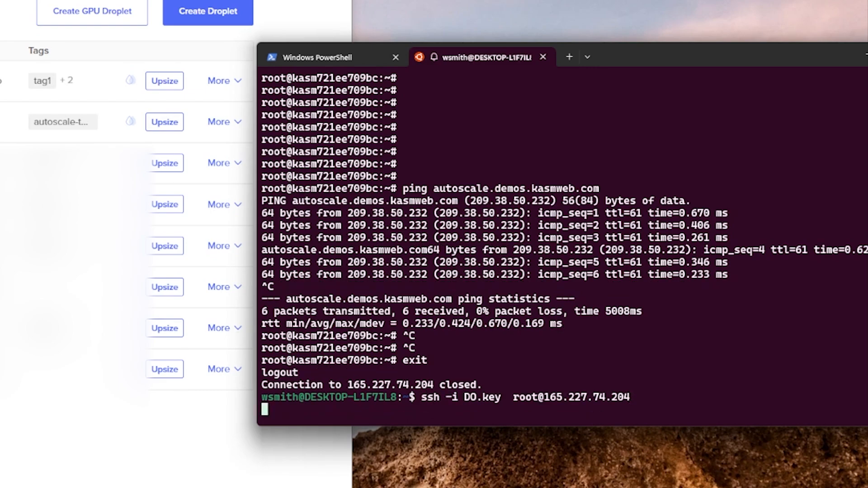
{"action": "type", "text": "sudo tail -n 50 "}
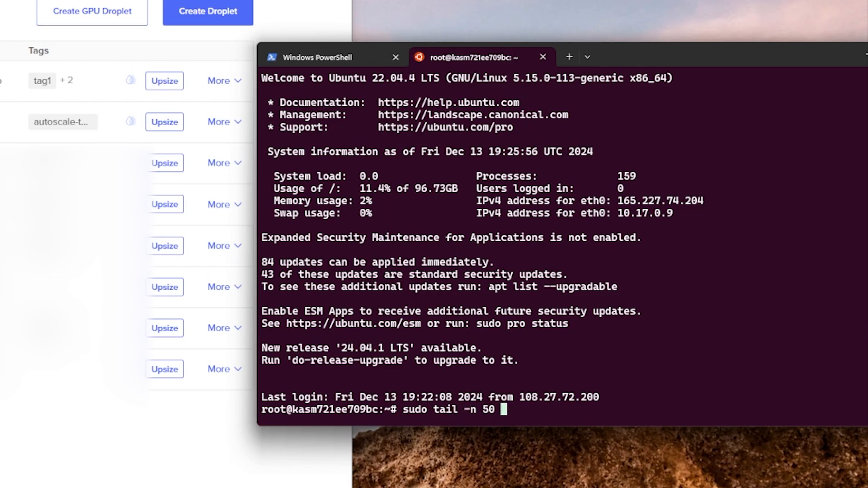
{"action": "type", "text": "/var/log/clo"}
{"action": "key", "text": "Tab"}
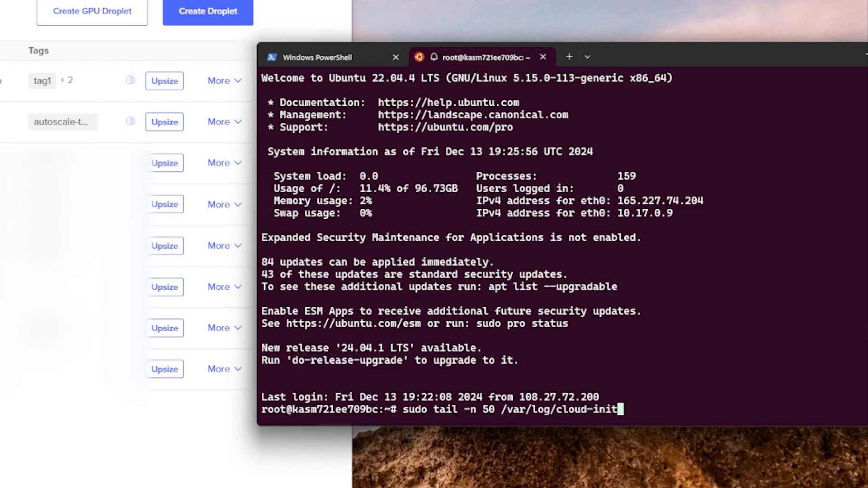
{"action": "type", "text": "-"}
{"action": "key", "text": "Tab"}
{"action": "key", "text": "Return"}
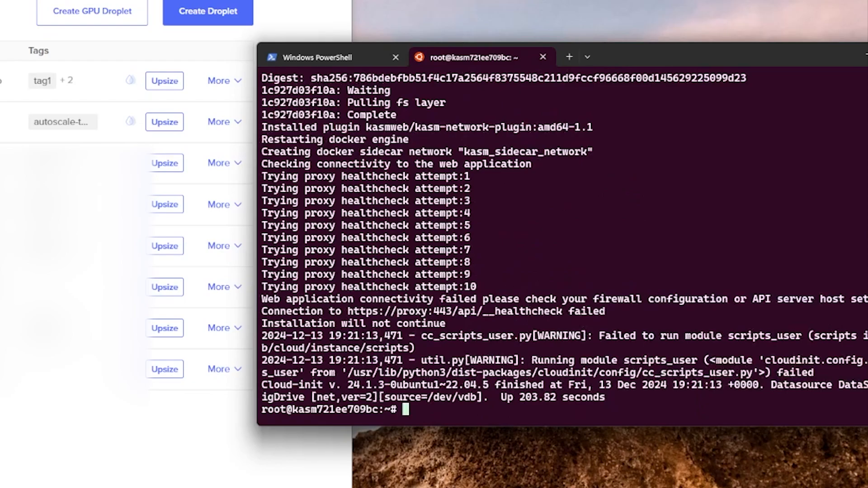
Read through the cloud-init output from the Docker Compose installation to the end of the agent installation.
{"action": "scroll", "coordinate": [782, 322], "scroll_direction": "up", "scroll_amount": 15}
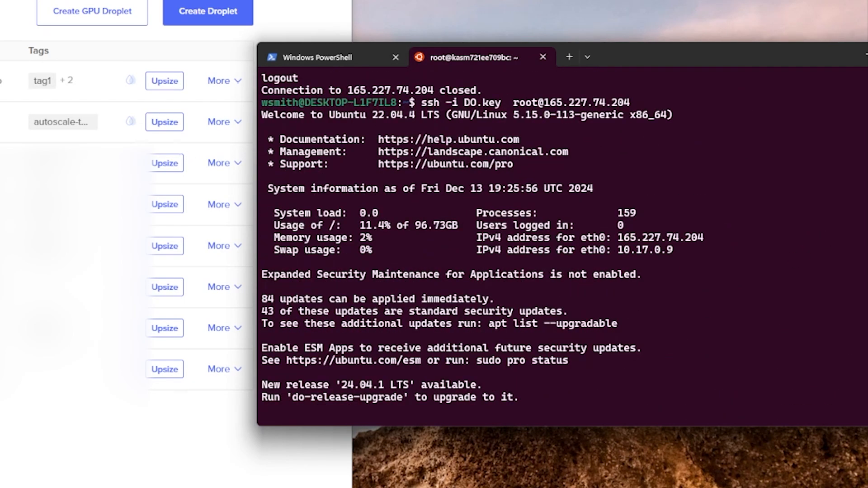
{"action": "scroll", "coordinate": [567, 120], "scroll_direction": "down", "scroll_amount": 8}
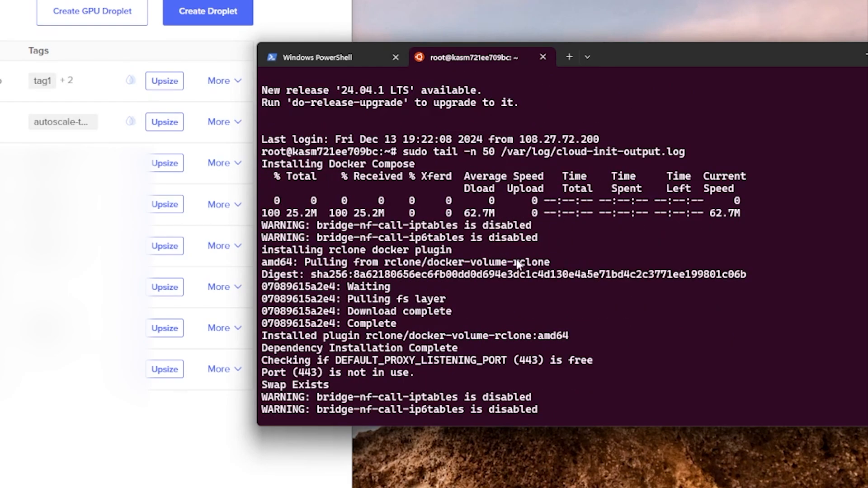
{"action": "scroll", "coordinate": [340, 259], "scroll_direction": "down", "scroll_amount": 2}
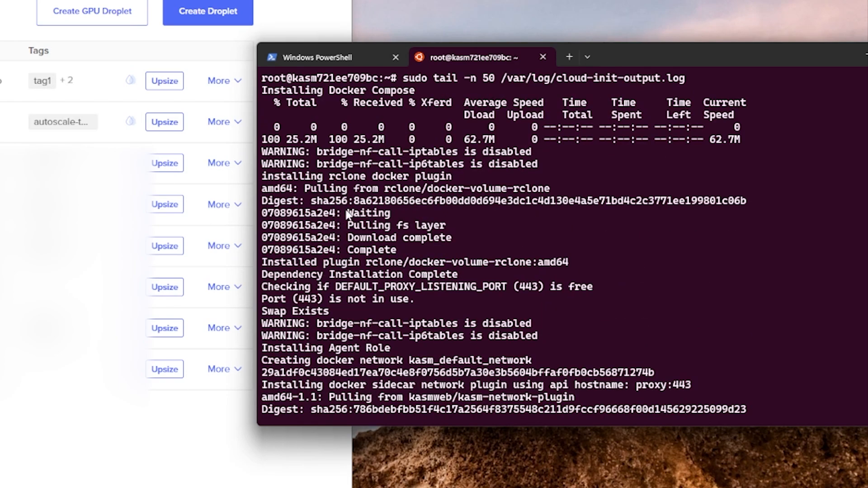
{"action": "scroll", "coordinate": [346, 213], "scroll_direction": "down", "scroll_amount": 1}
{"action": "scroll", "coordinate": [346, 211], "scroll_direction": "down", "scroll_amount": 6}
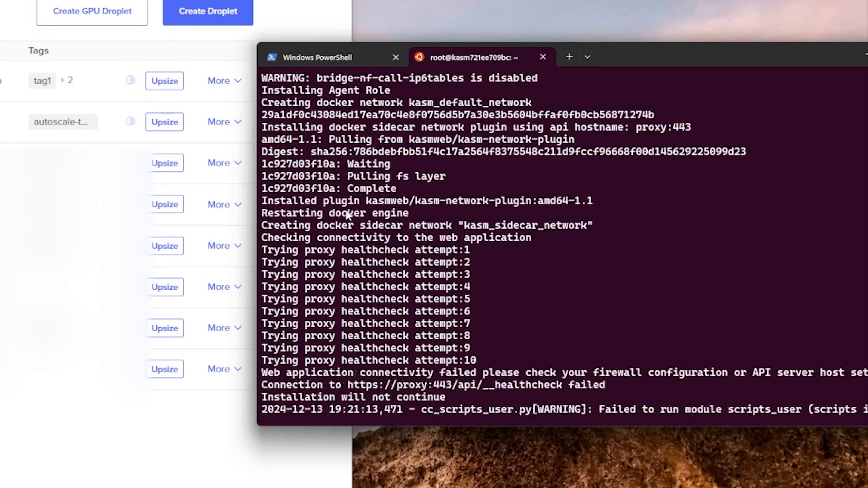
{"action": "scroll", "coordinate": [347, 215], "scroll_direction": "down", "scroll_amount": 2}
{"action": "scroll", "coordinate": [348, 216], "scroll_direction": "up", "scroll_amount": 2}
Examine the network plugin, web application connectivity and proxy healthcheck attempt lines in the cloud-init output.
{"action": "left_click_drag", "start_coordinate": [354, 179], "coordinate": [425, 202]}
{"action": "left_click", "coordinate": [425, 202]}
{"action": "left_click_drag", "start_coordinate": [314, 242], "coordinate": [349, 251]}
{"action": "left_click_drag", "start_coordinate": [416, 243], "coordinate": [519, 238]}
{"action": "left_click", "coordinate": [365, 259]}
{"action": "double_click", "coordinate": [324, 312]}
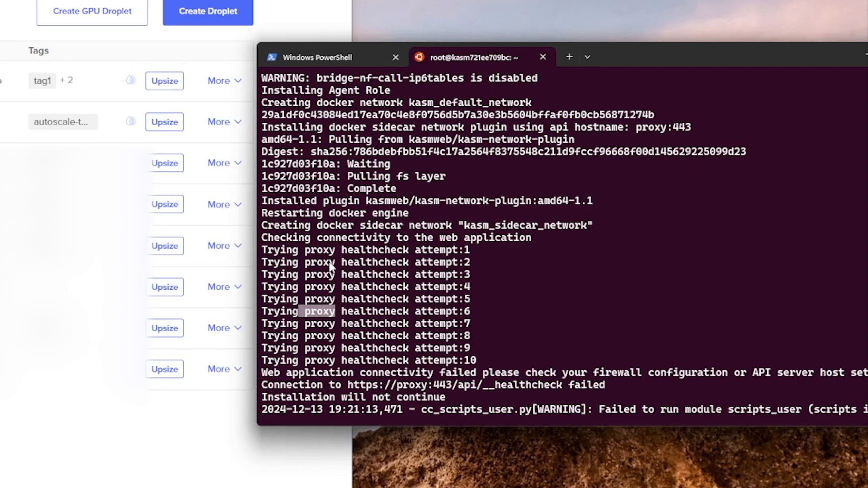
{"action": "left_click", "coordinate": [493, 361]}
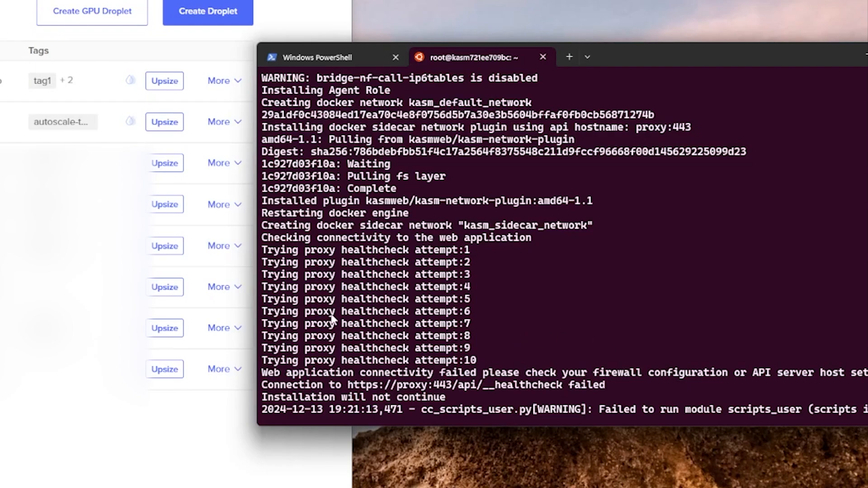
{"action": "left_click_drag", "start_coordinate": [322, 302], "coordinate": [322, 306]}
{"action": "left_click", "coordinate": [323, 304]}
{"action": "double_click", "coordinate": [321, 304]}
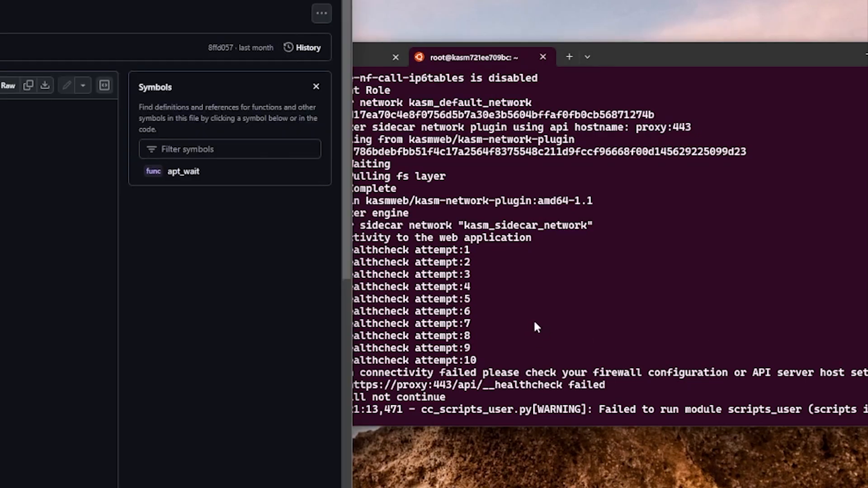
{"action": "left_click", "coordinate": [534, 320]}
{"action": "left_click_drag", "start_coordinate": [299, 311], "coordinate": [335, 310]}
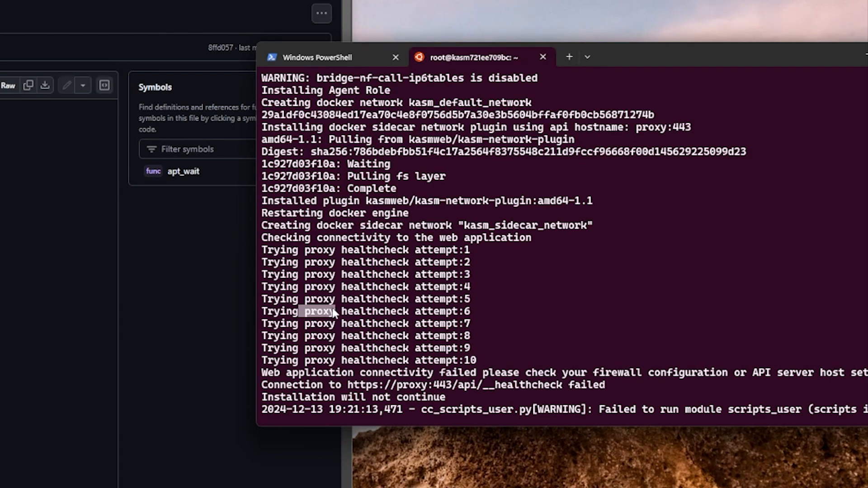
{"action": "left_click", "coordinate": [325, 313]}
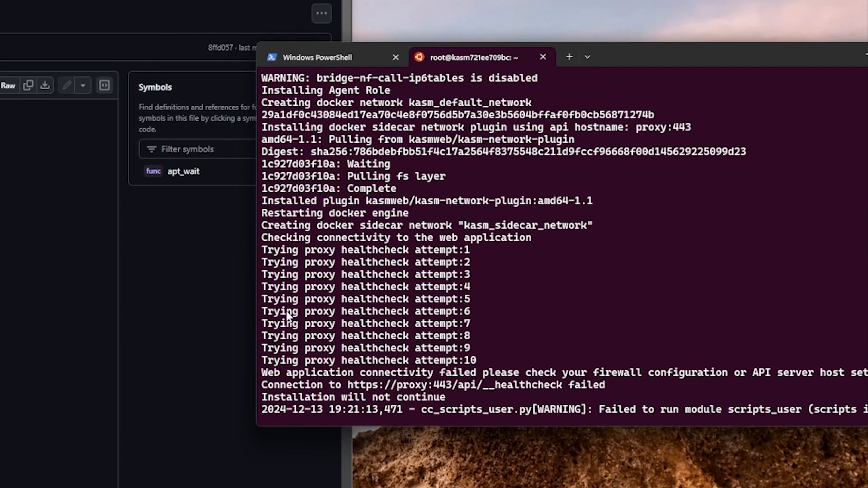
{"action": "left_click_drag", "start_coordinate": [307, 311], "coordinate": [330, 315]}
{"action": "double_click", "coordinate": [369, 312]}
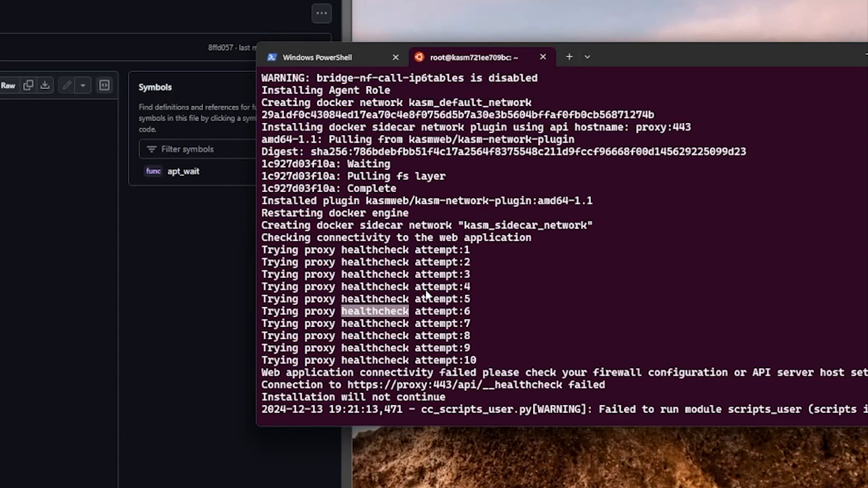
{"action": "left_click", "coordinate": [437, 318]}
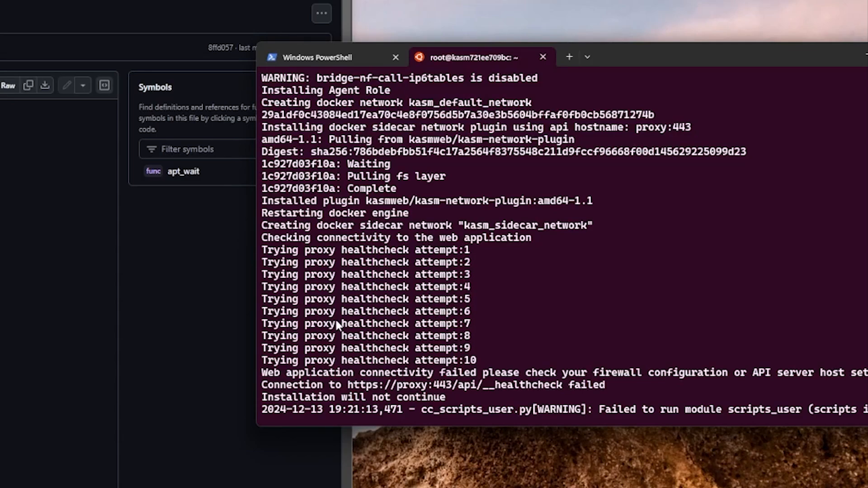
{"action": "double_click", "coordinate": [315, 317]}
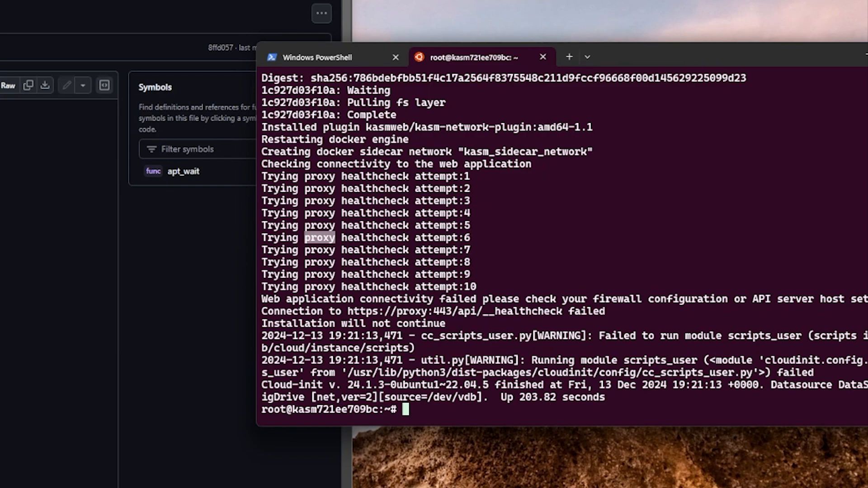
Print the droplet's startup script from user-data.txt in its instance folder under /var/lib/cloud/instances.
{"action": "type", "text": "sudo c"}
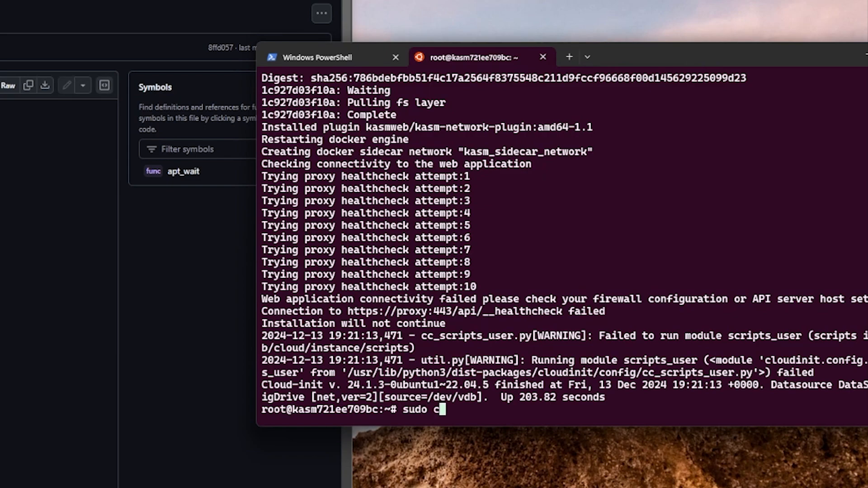
{"action": "type", "text": "at /var/lib"}
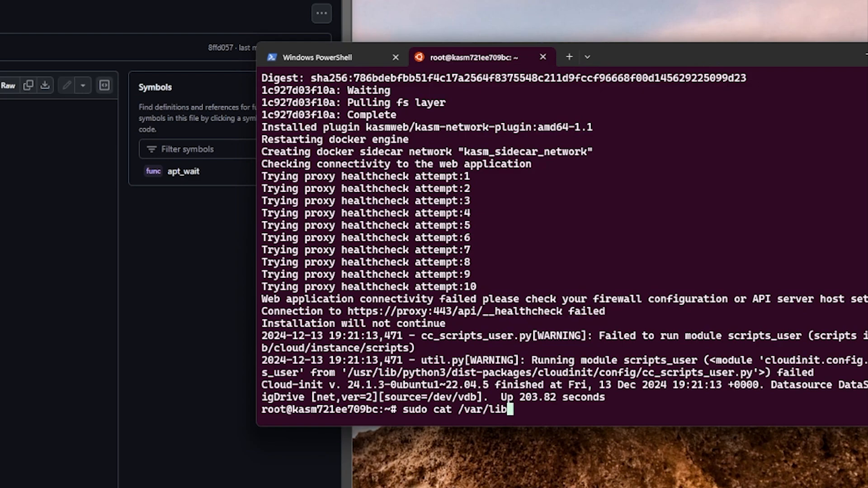
{"action": "type", "text": "/cloud/"}
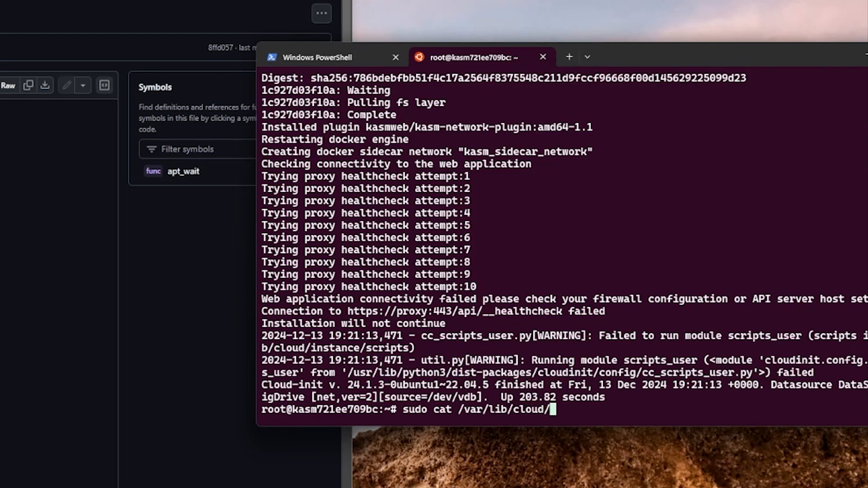
{"action": "type", "text": "ins"}
{"action": "key", "text": "Tab"}
{"action": "type", "text": "s/"}
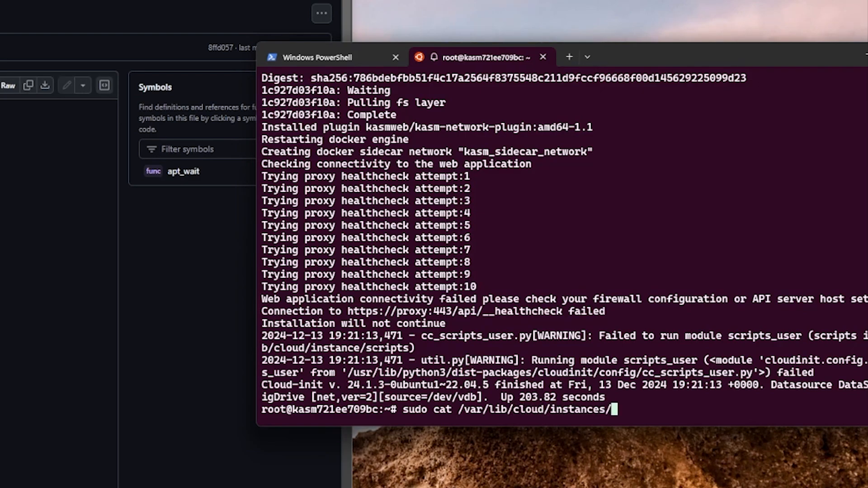
{"action": "key", "text": "Tab"}
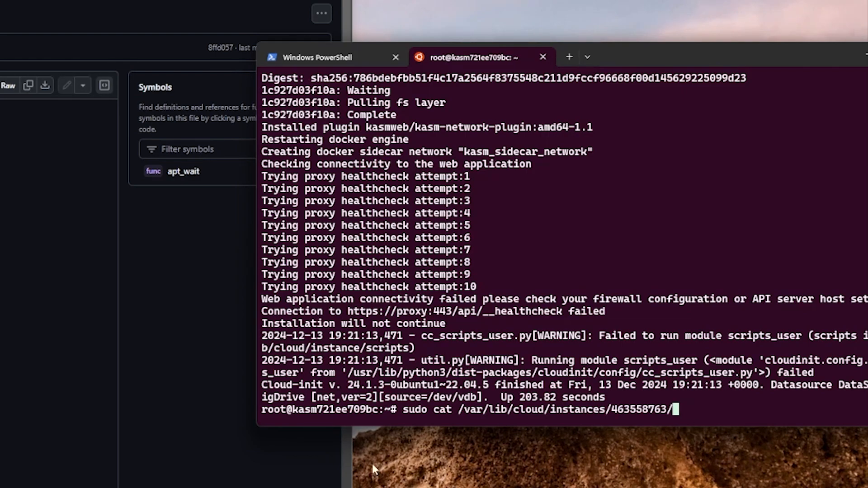
{"action": "key", "text": "Tab"}
{"action": "key", "text": "Tab"}
{"action": "key", "text": "Tab"}
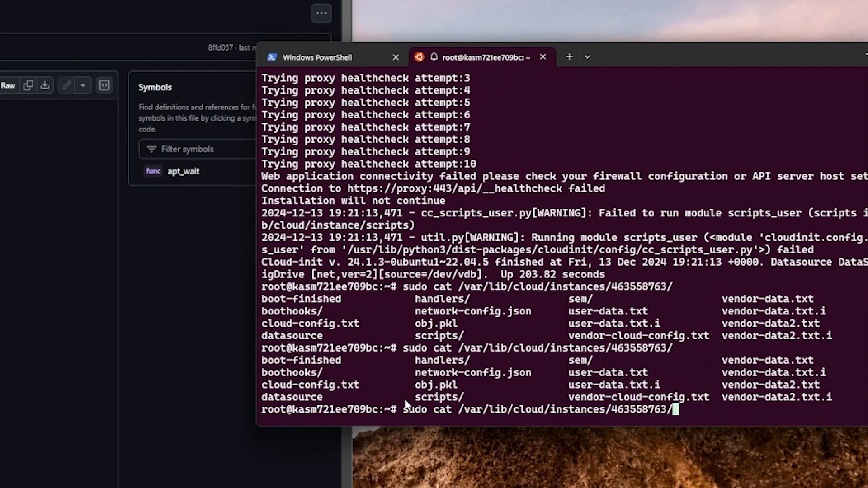
{"action": "type", "text": "user"}
{"action": "key", "text": "Tab"}
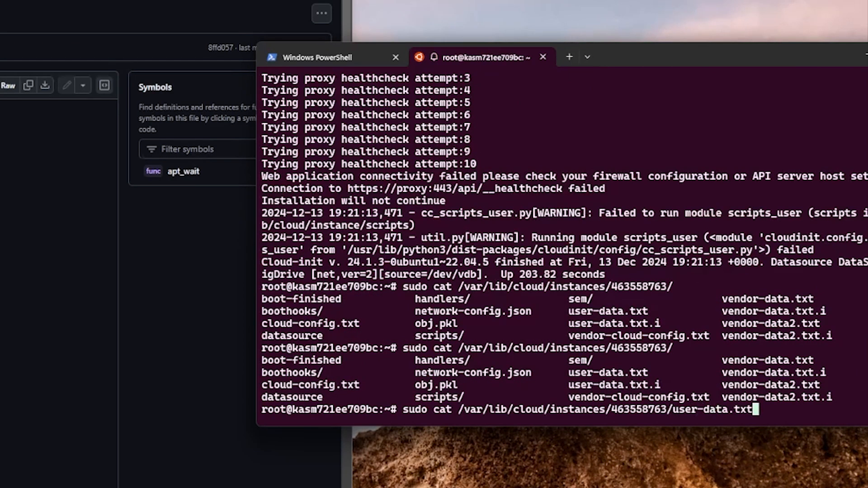
{"action": "key", "text": "Return"}
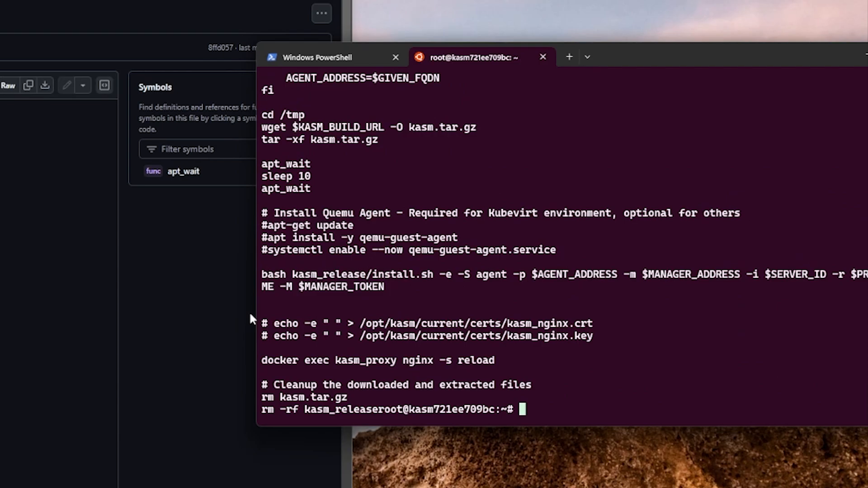
Compare the variable block at the start of the droplet's startup script with the templated placeholders in ubuntu.sh on GitHub.
{"action": "scroll", "coordinate": [308, 228], "scroll_direction": "up", "scroll_amount": 10}
{"action": "scroll", "coordinate": [351, 224], "scroll_direction": "up", "scroll_amount": 20}
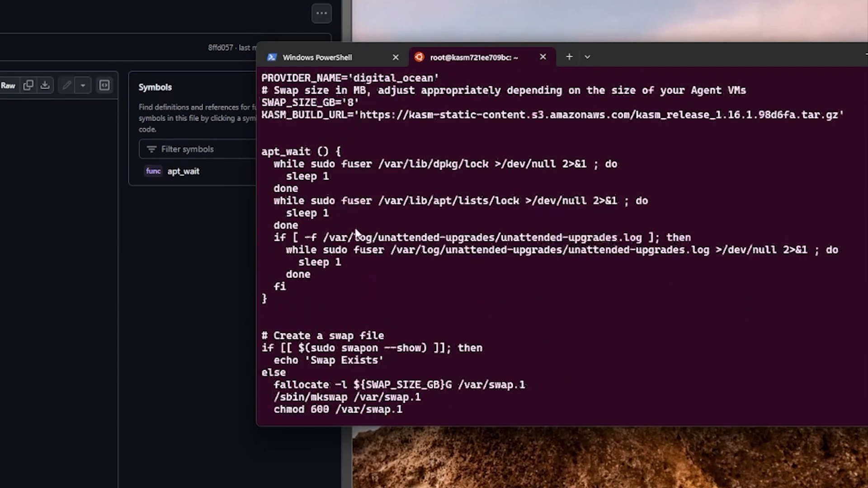
{"action": "scroll", "coordinate": [372, 246], "scroll_direction": "down", "scroll_amount": 4}
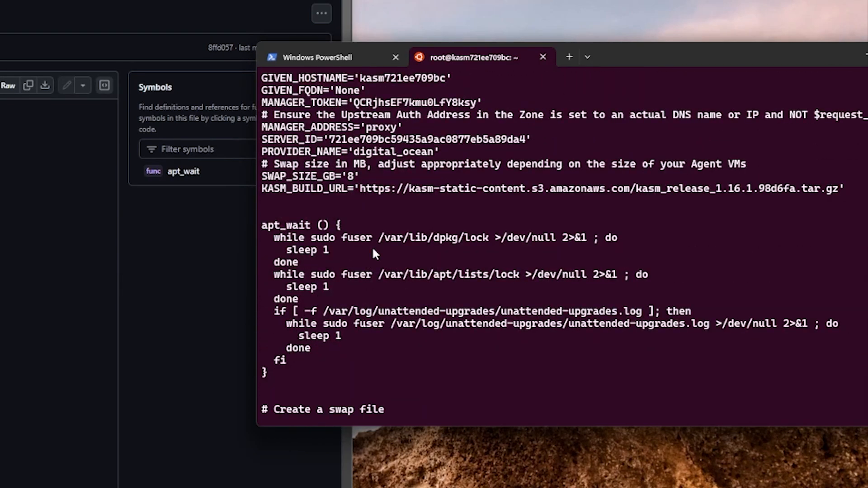
{"action": "scroll", "coordinate": [372, 246], "scroll_direction": "up", "scroll_amount": 1}
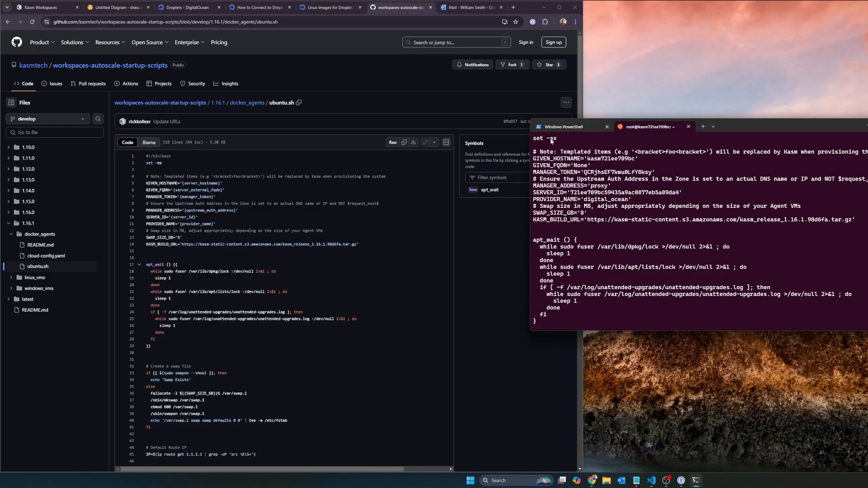
{"action": "left_click_drag", "start_coordinate": [211, 224], "coordinate": [185, 210]}
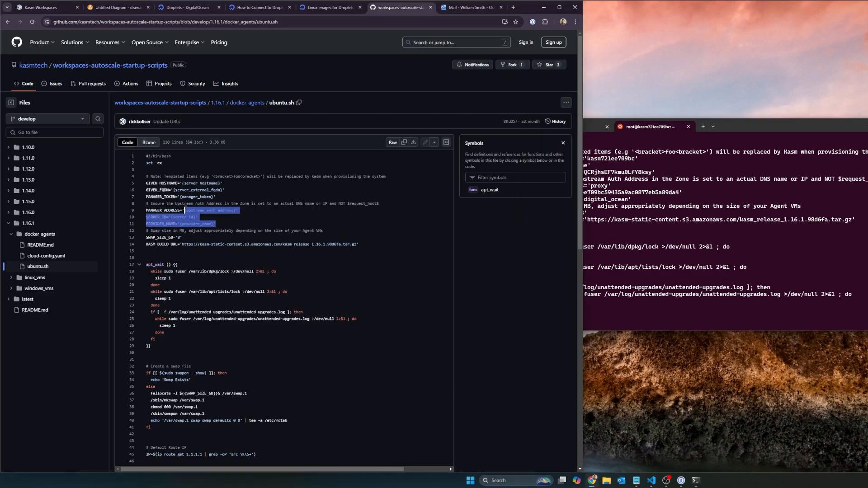
{"action": "left_click", "coordinate": [185, 210]}
{"action": "left_click", "coordinate": [688, 193]}
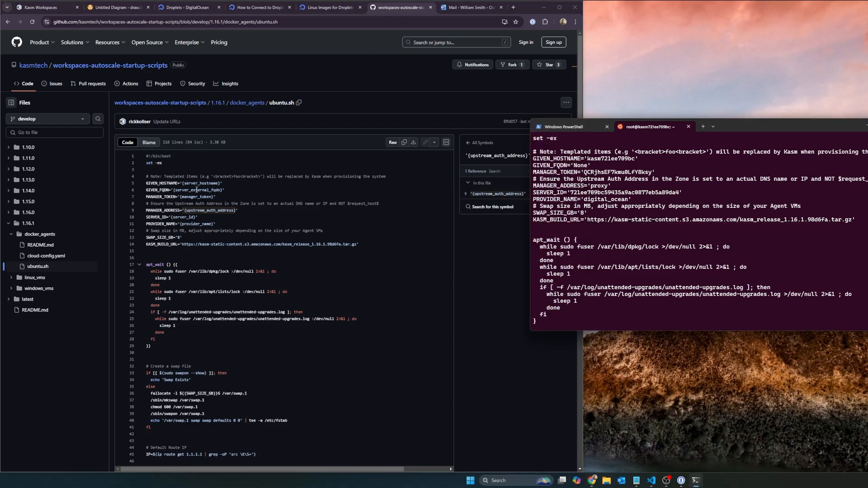
Check the values substituted for the server hostname, external FQDN, manager token and manager address in the droplet's script.
{"action": "left_click", "coordinate": [197, 190]}
{"action": "double_click", "coordinate": [199, 183]}
{"action": "left_click", "coordinate": [596, 161]}
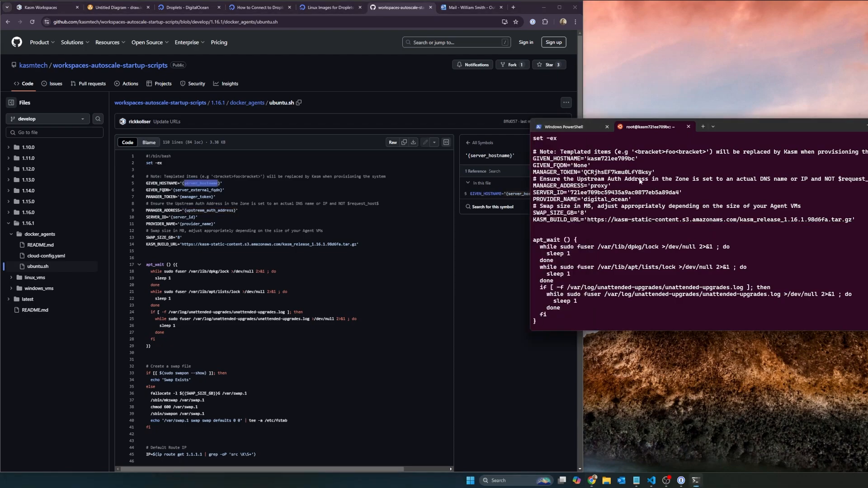
{"action": "double_click", "coordinate": [596, 160]}
{"action": "double_click", "coordinate": [581, 165]}
{"action": "double_click", "coordinate": [619, 174]}
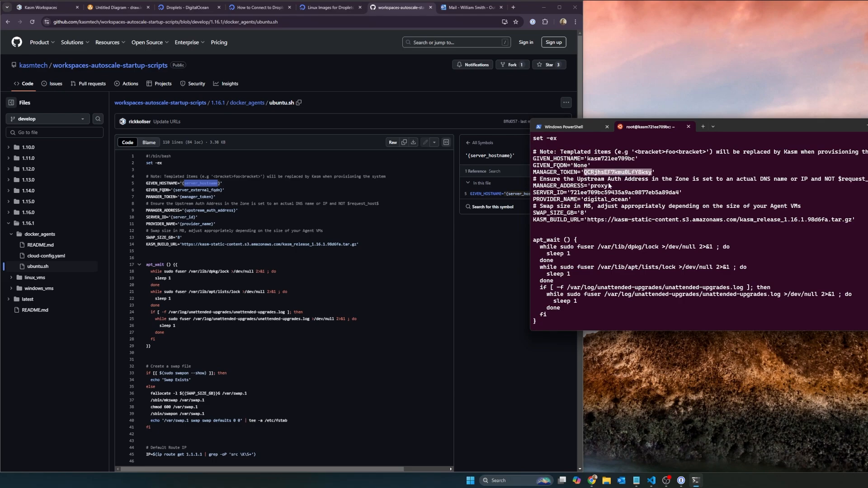
{"action": "left_click", "coordinate": [563, 186]}
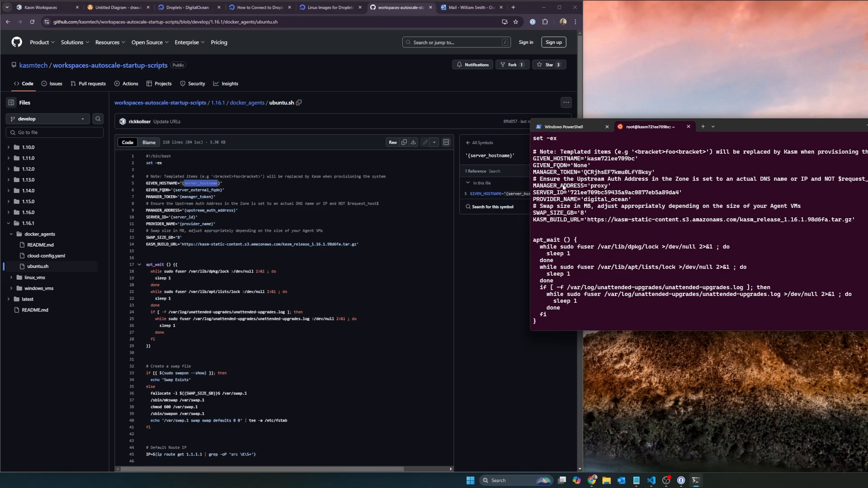
{"action": "double_click", "coordinate": [598, 187]}
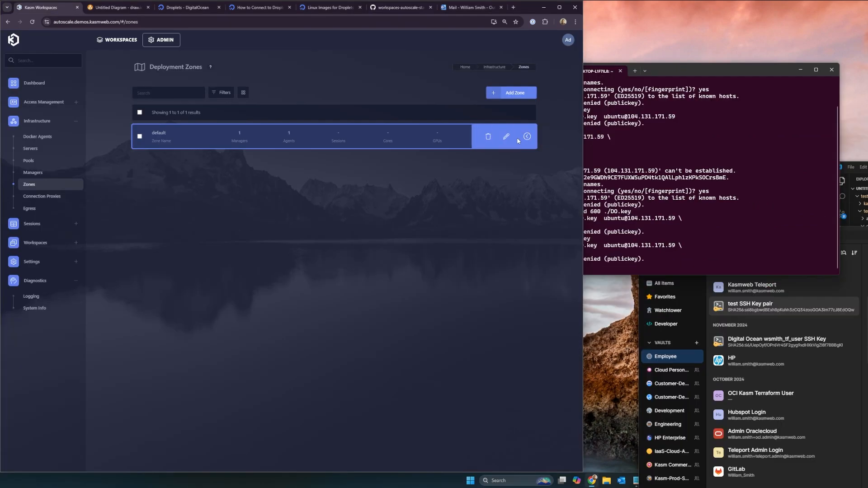
Edit the default deployment zone, setting both Allow Origin Domain and Upstream Auth Address to autoscale.demos.kasmweb.com.
{"action": "left_click", "coordinate": [479, 135]}
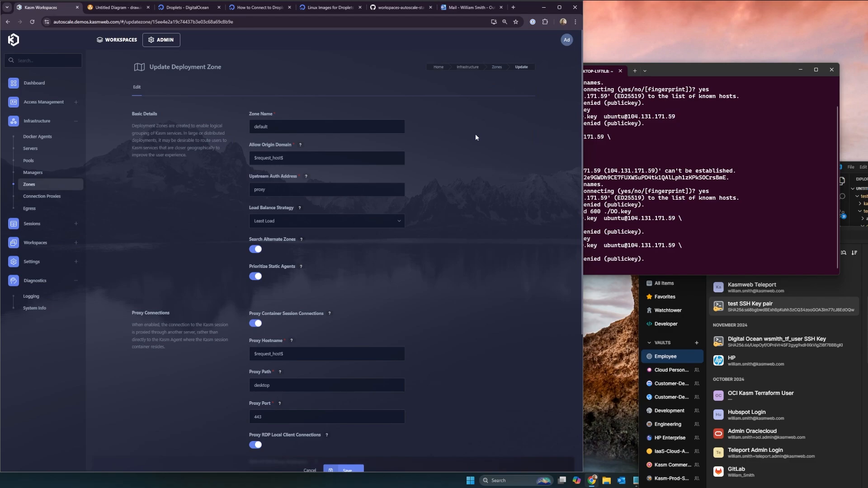
{"action": "triple_click", "coordinate": [268, 158]}
{"action": "type", "text": "autoscale.demos.kasmweb.com"}
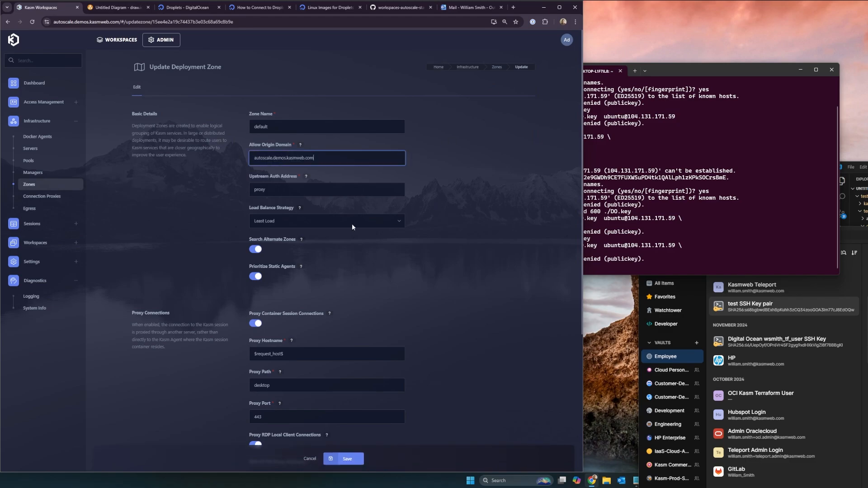
{"action": "left_click_drag", "start_coordinate": [294, 192], "coordinate": [144, 182]}
{"action": "type", "text": "autoscale.demos.kasmweb.com"}
{"action": "scroll", "coordinate": [288, 318], "scroll_direction": "down", "scroll_amount": 1}
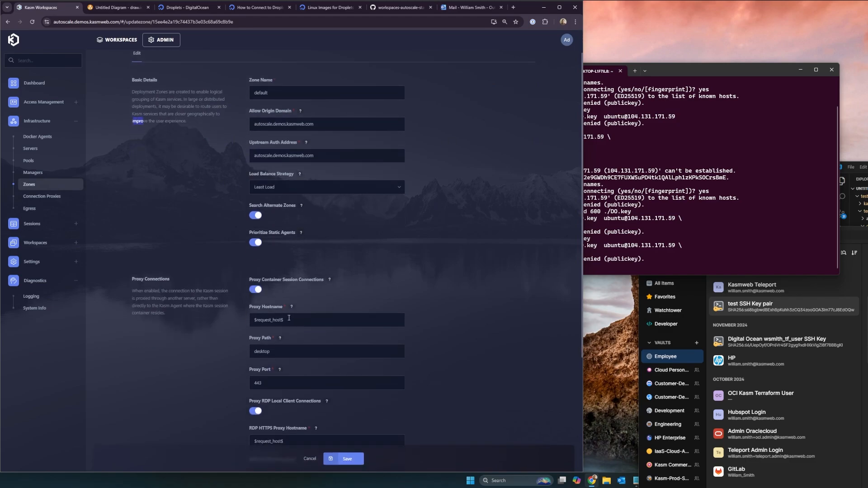
Set the zone's Proxy Hostname and RDP HTTPS Proxy Hostname to autoscale.demos.kasmweb.com and save the zone.
{"action": "left_click_drag", "start_coordinate": [289, 318], "coordinate": [141, 300]}
{"action": "type", "text": "autoscale.demos.kasmweb.com"}
{"action": "scroll", "coordinate": [180, 307], "scroll_direction": "down", "scroll_amount": 3}
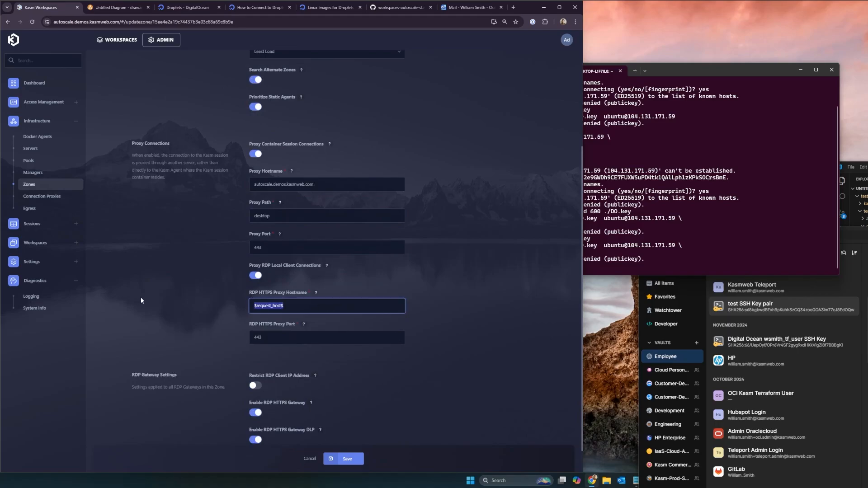
{"action": "type", "text": "autoscale.demos.kasmweb.com"}
{"action": "scroll", "coordinate": [141, 300], "scroll_direction": "up", "scroll_amount": 1}
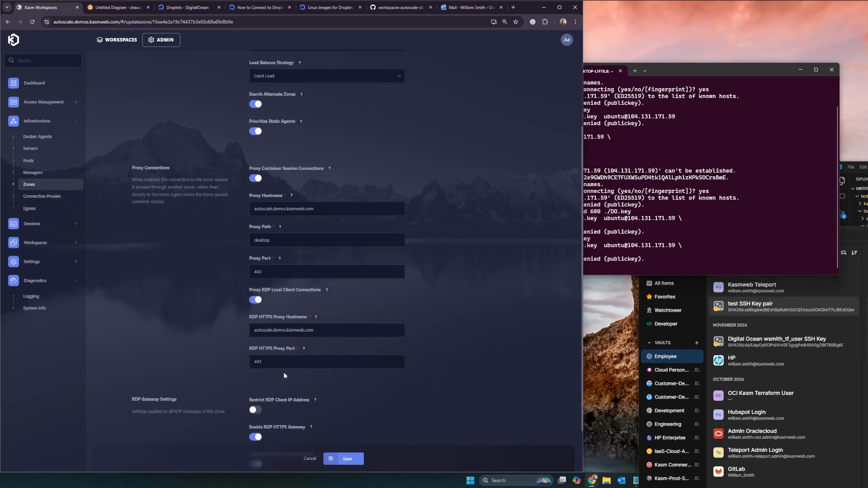
{"action": "left_click", "coordinate": [347, 460]}
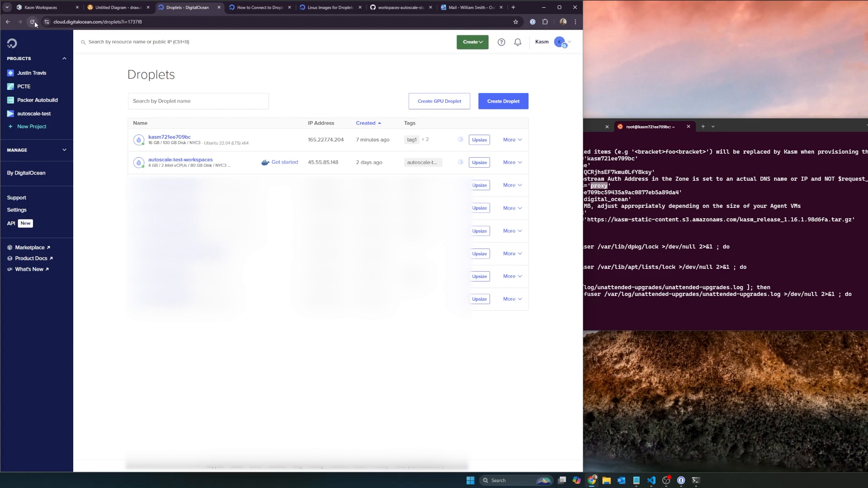
Reload the DigitalOcean droplets list and list the running containers on the newly provisioned droplet with docker ps.
{"action": "left_click", "coordinate": [32, 22]}
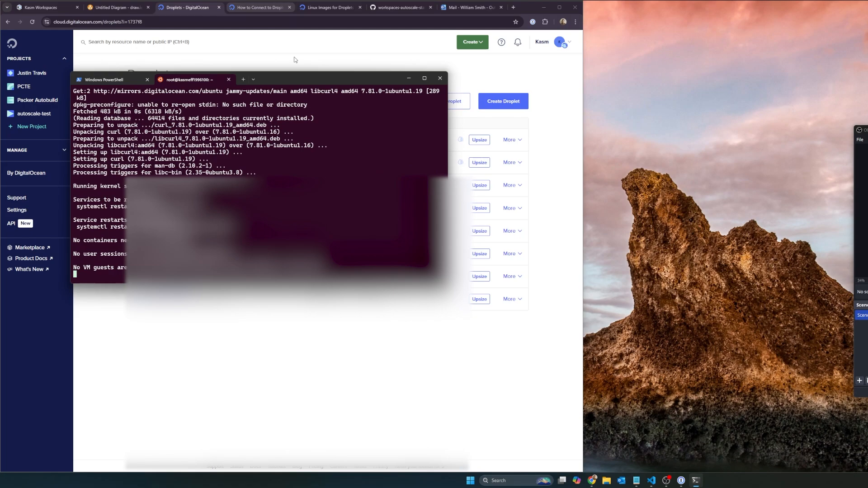
{"action": "left_click_drag", "start_coordinate": [292, 74], "coordinate": [650, 44]}
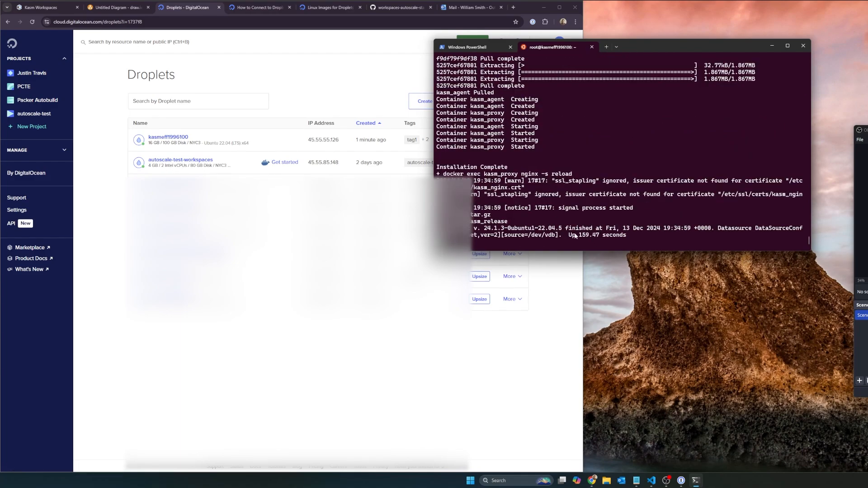
{"action": "key", "text": "Return"}
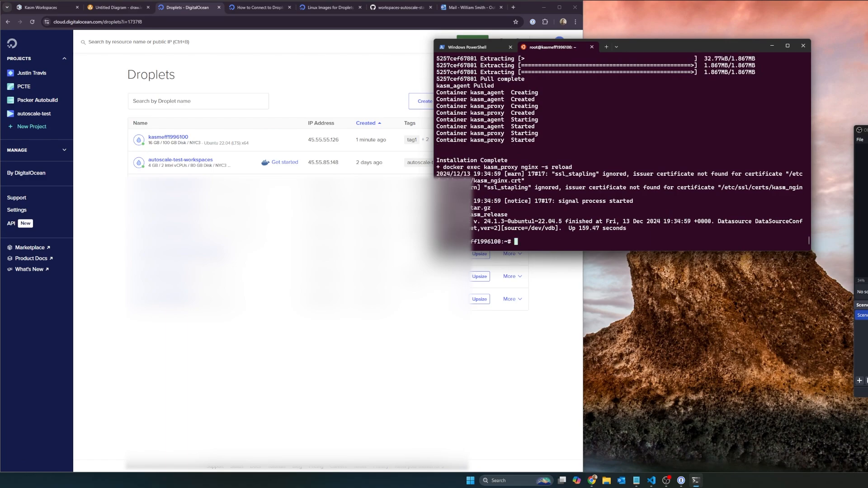
{"action": "type", "text": "docker ps"}
{"action": "key", "text": "Return"}
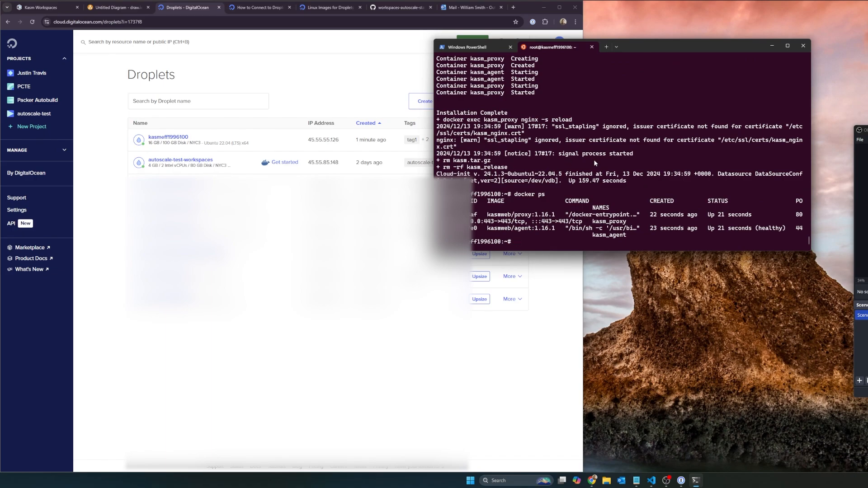
{"action": "scroll", "coordinate": [564, 168], "scroll_direction": "up", "scroll_amount": 1}
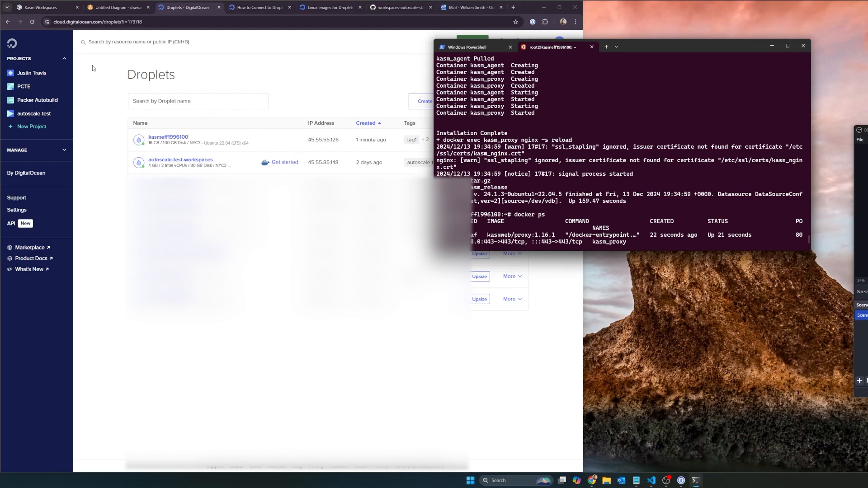
Switch to Kasm Workspaces, reload the Docker Agents list to check for the new agent, and open the admin dashboard.
{"action": "left_click", "coordinate": [31, 9]}
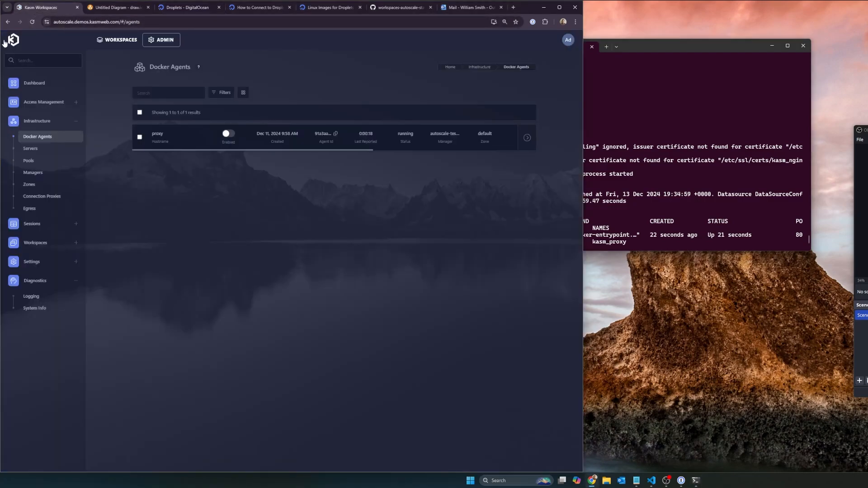
{"action": "key", "text": "F5"}
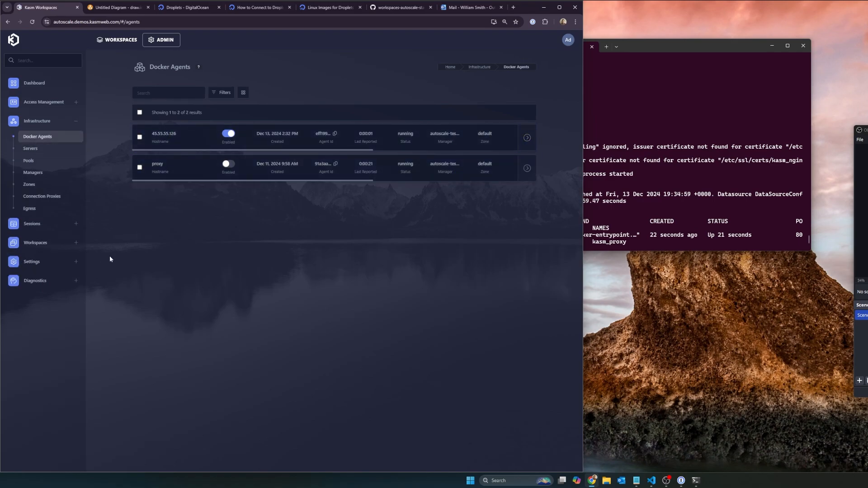
{"action": "left_click", "coordinate": [34, 83]}
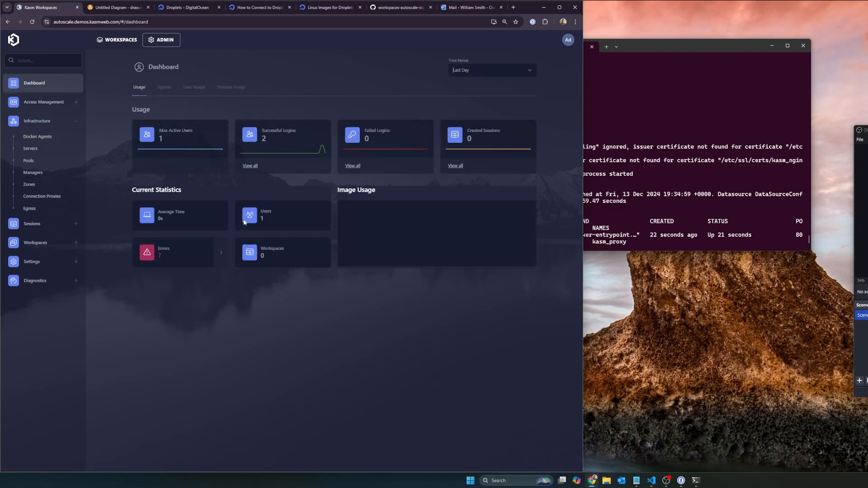